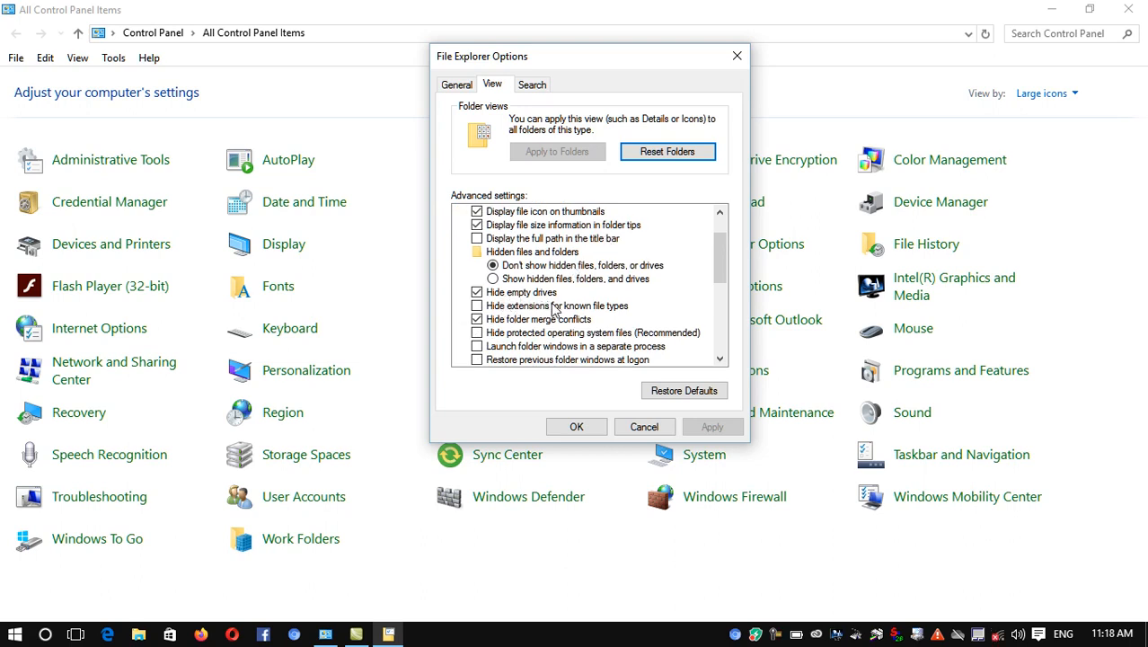
# - Minimize the Control Panel window and close the This PC windows so only File Explorer Options stays open on the desktop
pyautogui.click(1051, 9)
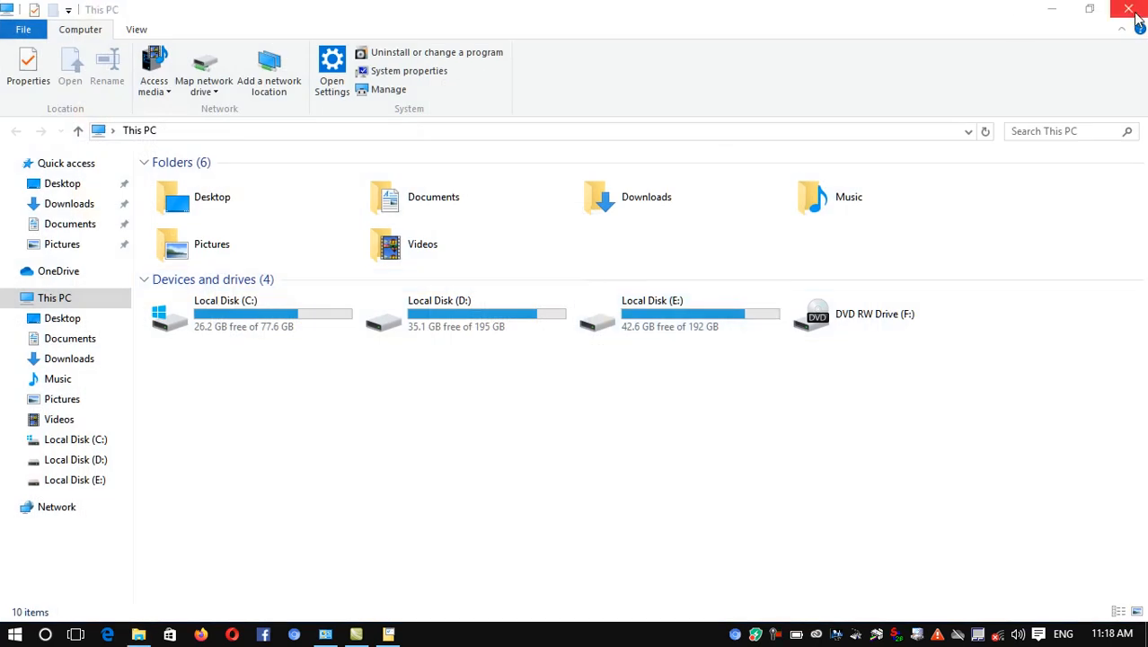
pyautogui.click(1129, 11)
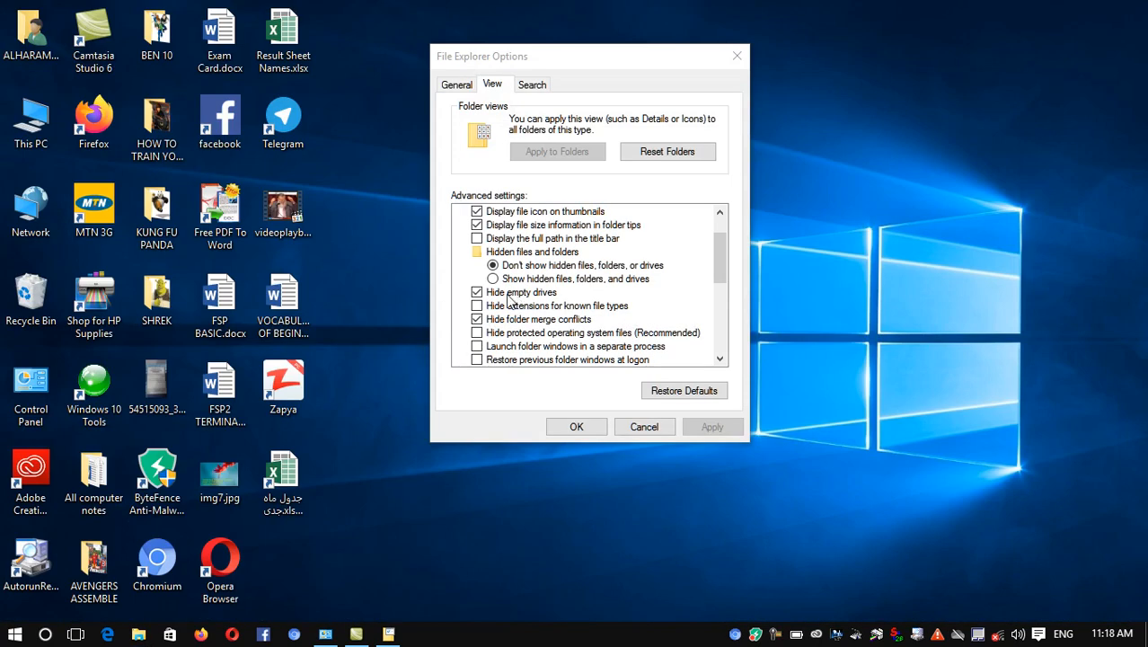
pyautogui.doubleClick(34, 133)
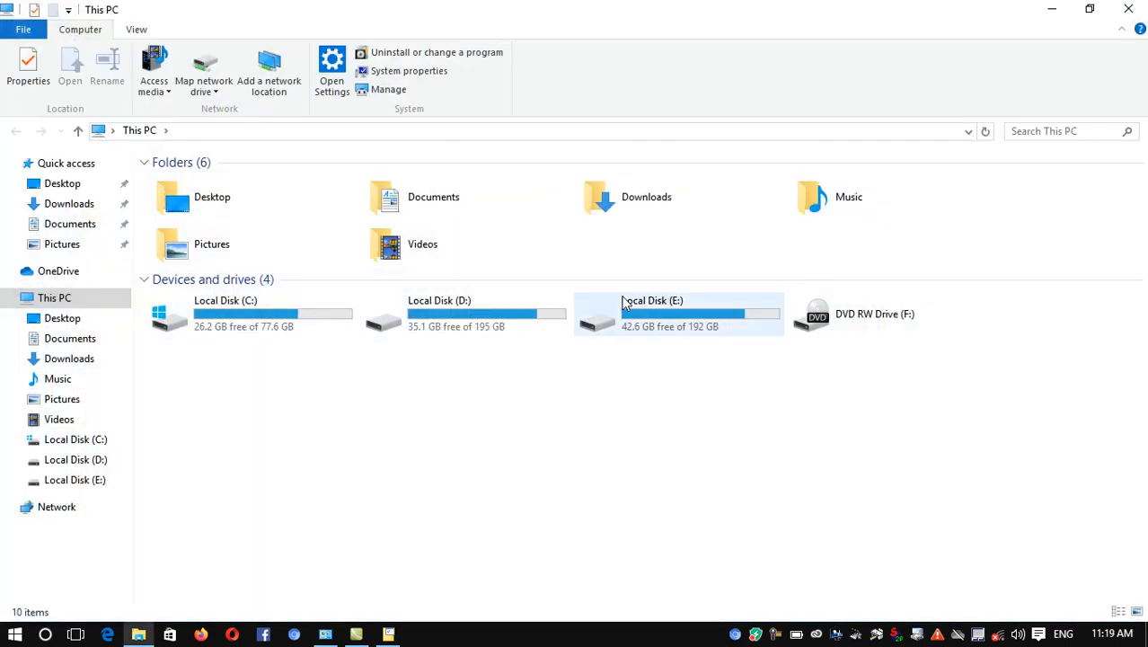
pyautogui.click(1143, 6)
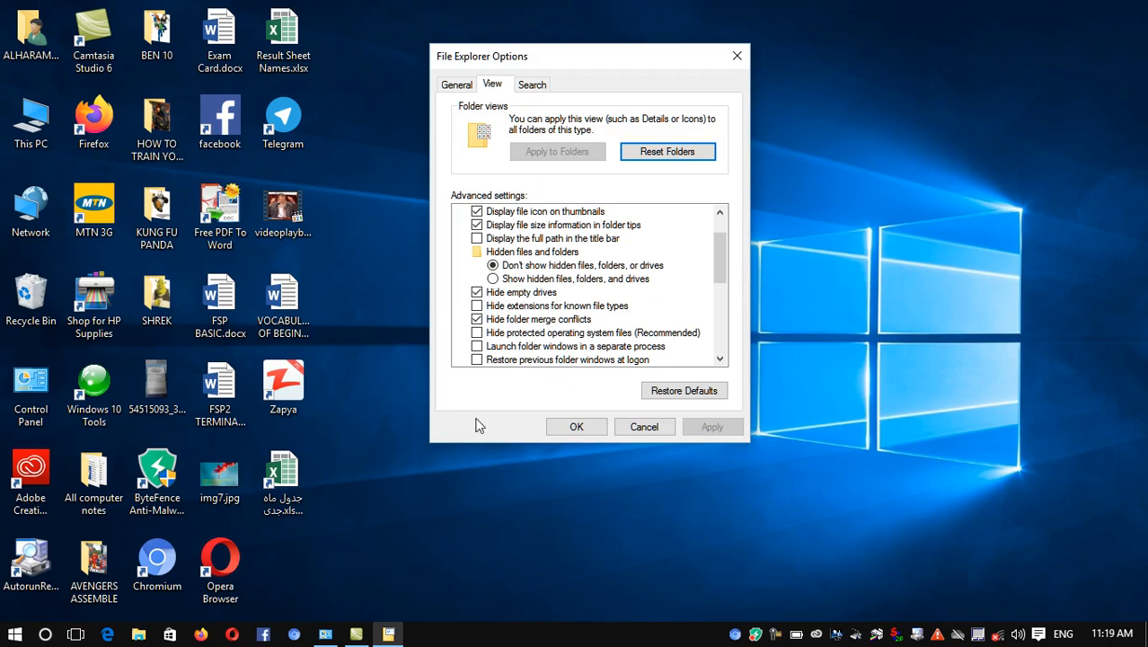
# - Launch Notepad through the Run command, write "extenstion" in the blank document, and minimize it
pyautogui.press('super+r')
pyautogui.write('notepad')
pyautogui.hotkey('ctrl', 'a')
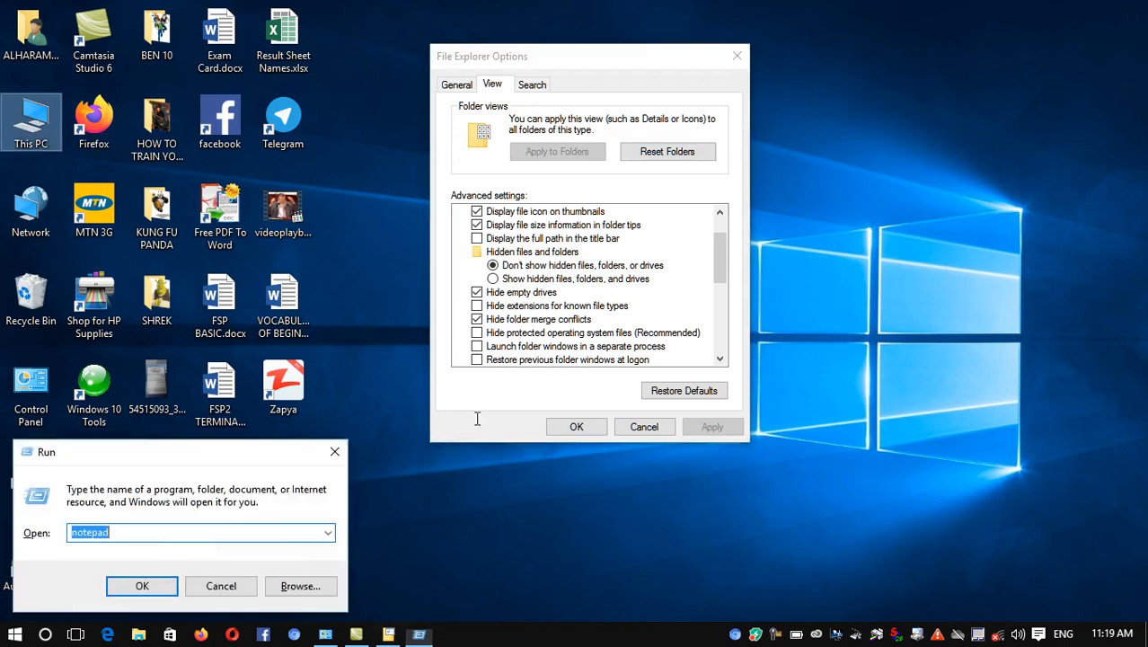
pyautogui.press('Return')
pyautogui.moveTo(443, 100); pyautogui.dragTo(847, 369)
pyautogui.write('extenstion')
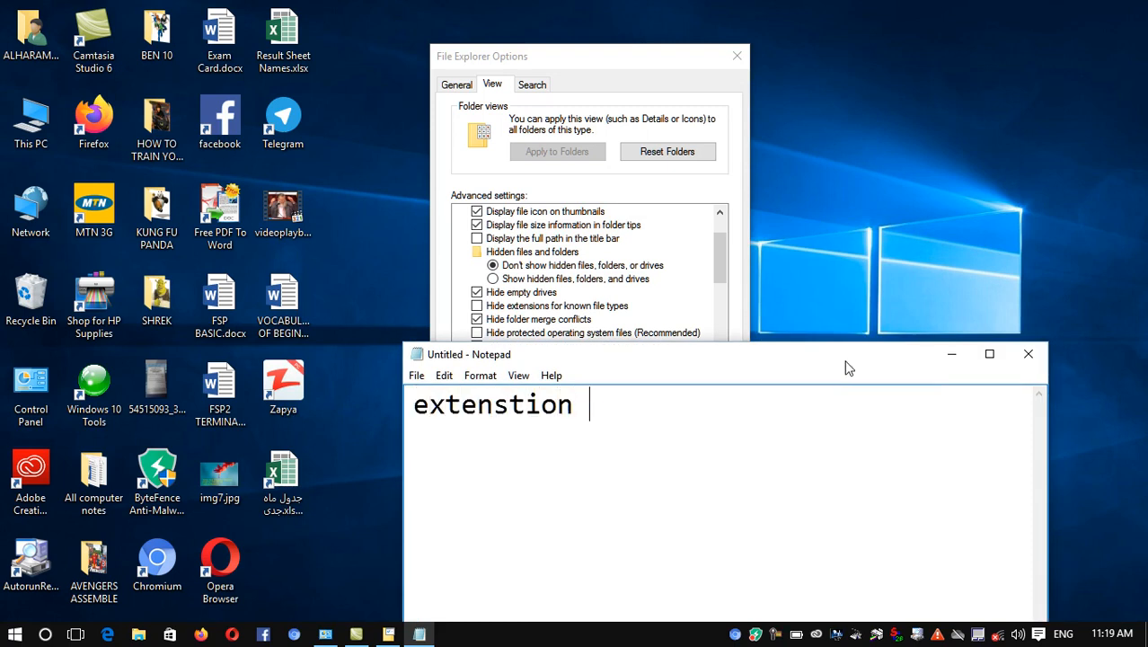
pyautogui.click(986, 353)
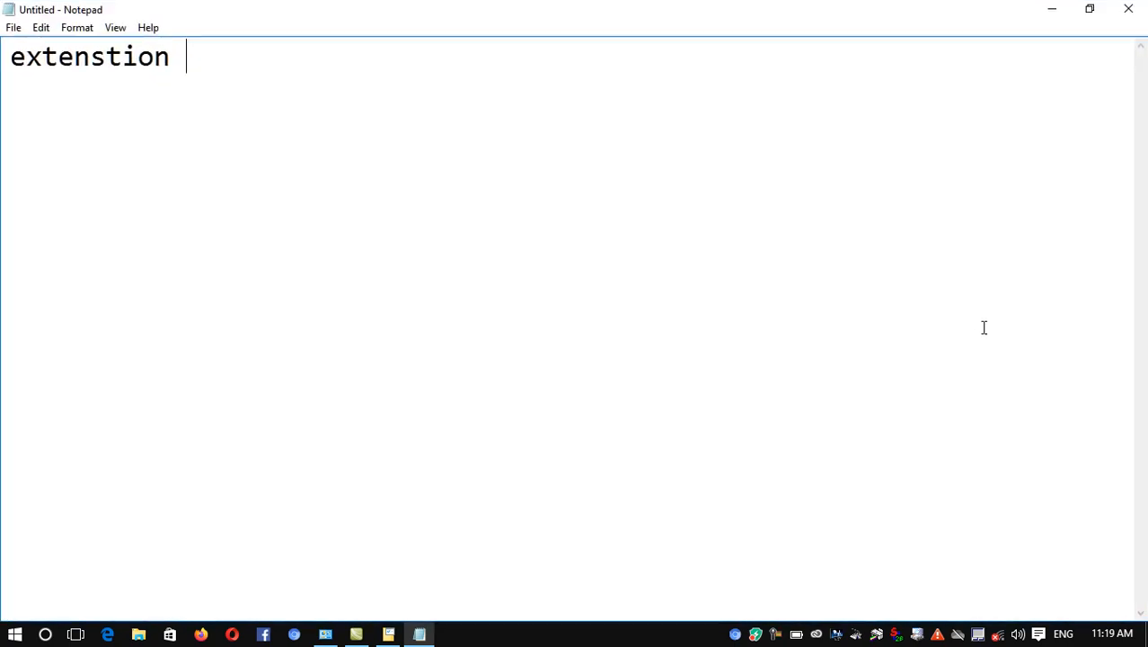
pyautogui.click(1051, 9)
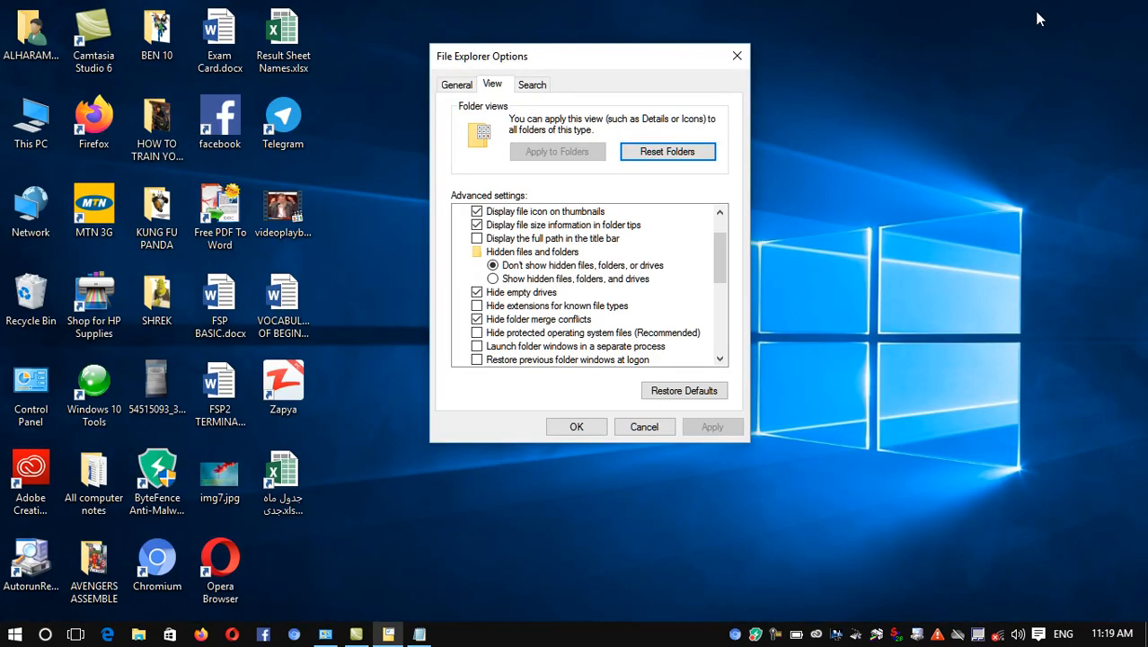
# - Move the File Explorer Options window clear of the desktop icons and place img7.jpg on an empty area of the desktop
pyautogui.moveTo(573, 65); pyautogui.dragTo(883, 21)
pyautogui.click(283, 301)
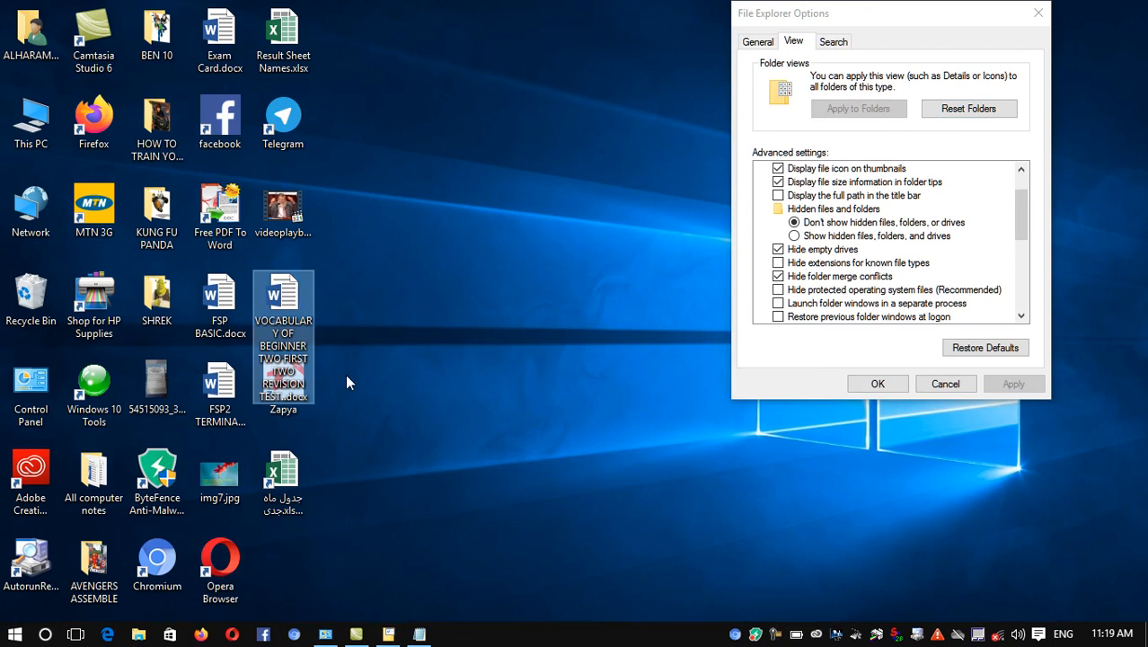
pyautogui.moveTo(230, 472); pyautogui.dragTo(474, 297)
pyautogui.click(471, 290)
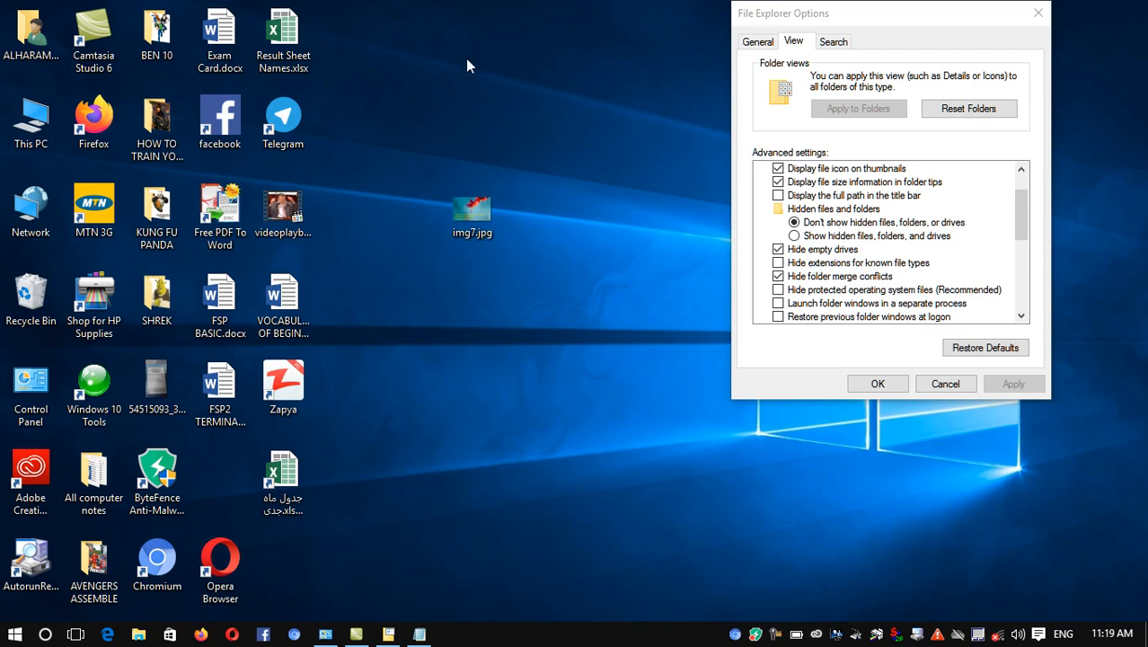
# - Create a new folder on the desktop with its default name and open it
pyautogui.rightClick(424, 12)
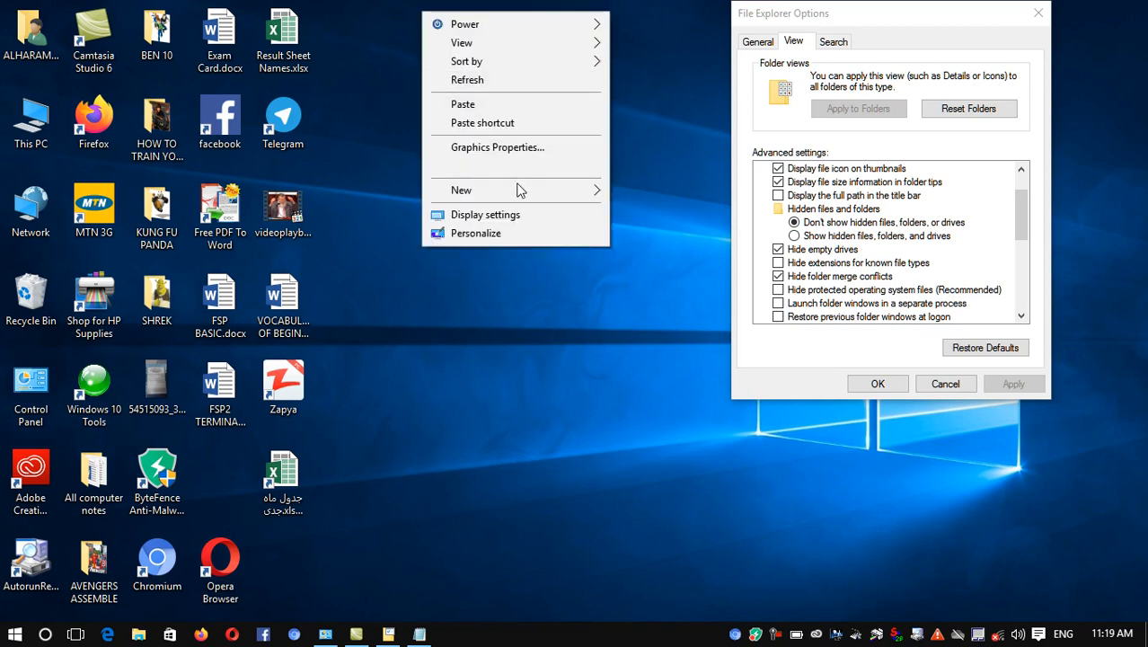
pyautogui.moveTo(557, 189)
pyautogui.click(620, 187)
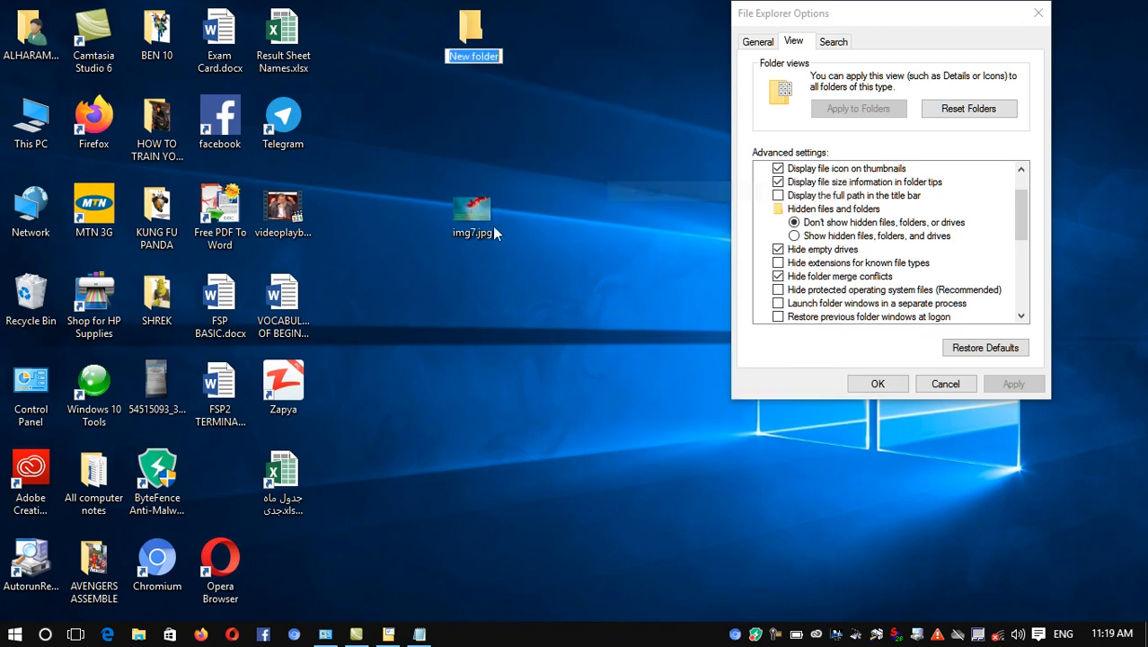
pyautogui.doubleClick(472, 34)
# - Create a new Microsoft Visio drawing in the empty folder, keeping its default name
pyautogui.rightClick(340, 230)
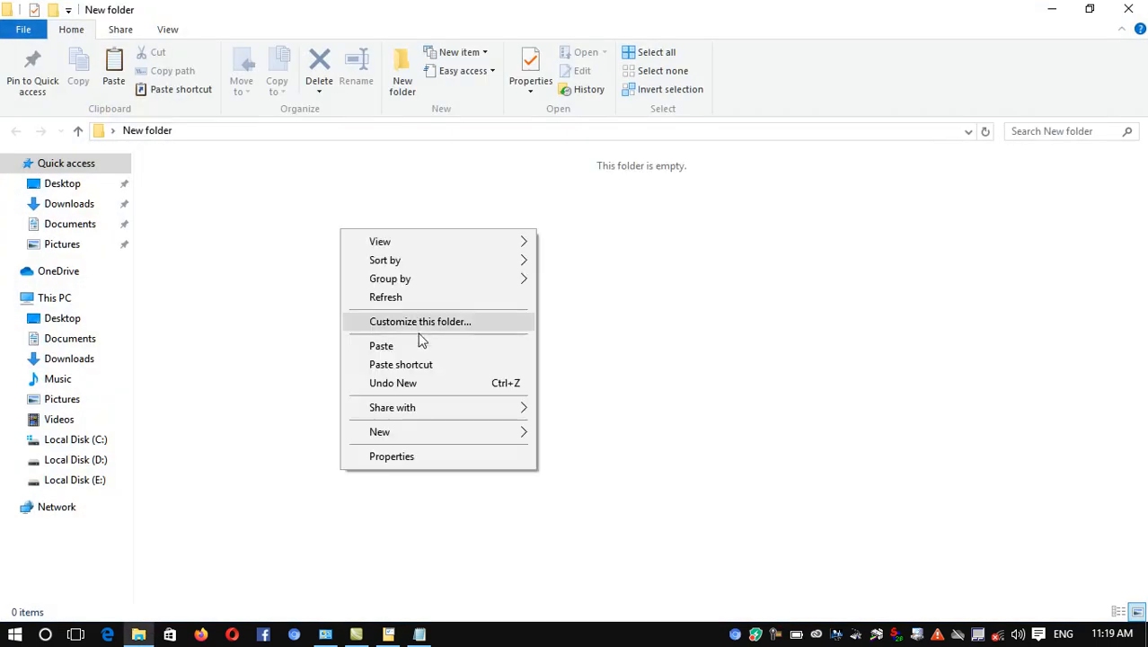
pyautogui.moveTo(496, 435)
pyautogui.click(557, 395)
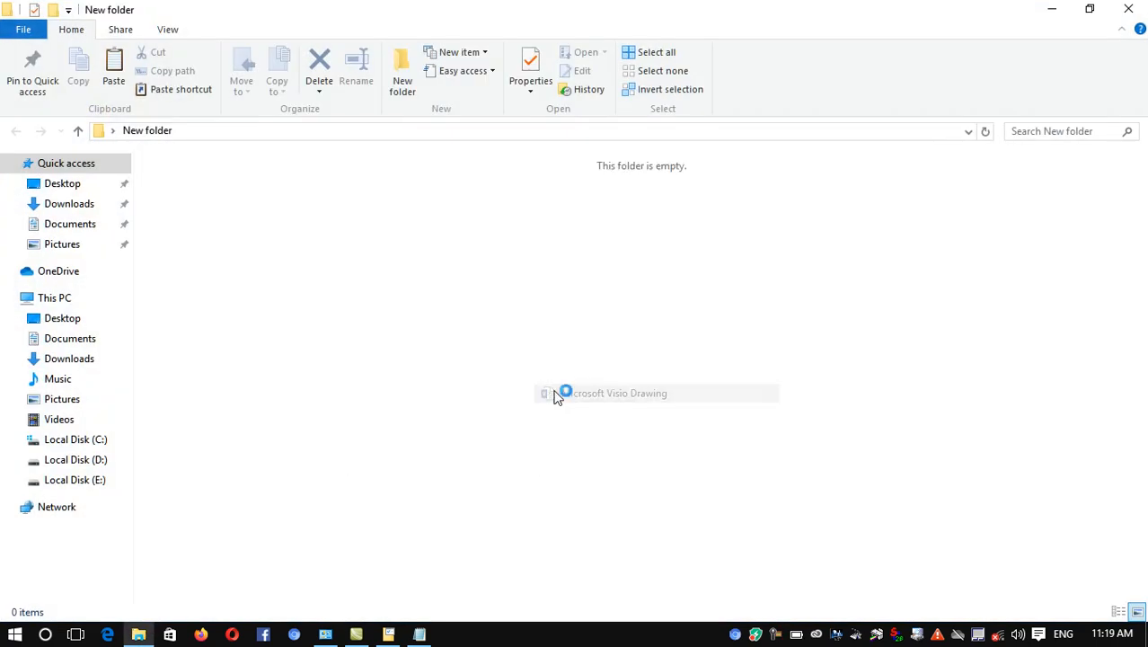
pyautogui.click(555, 398)
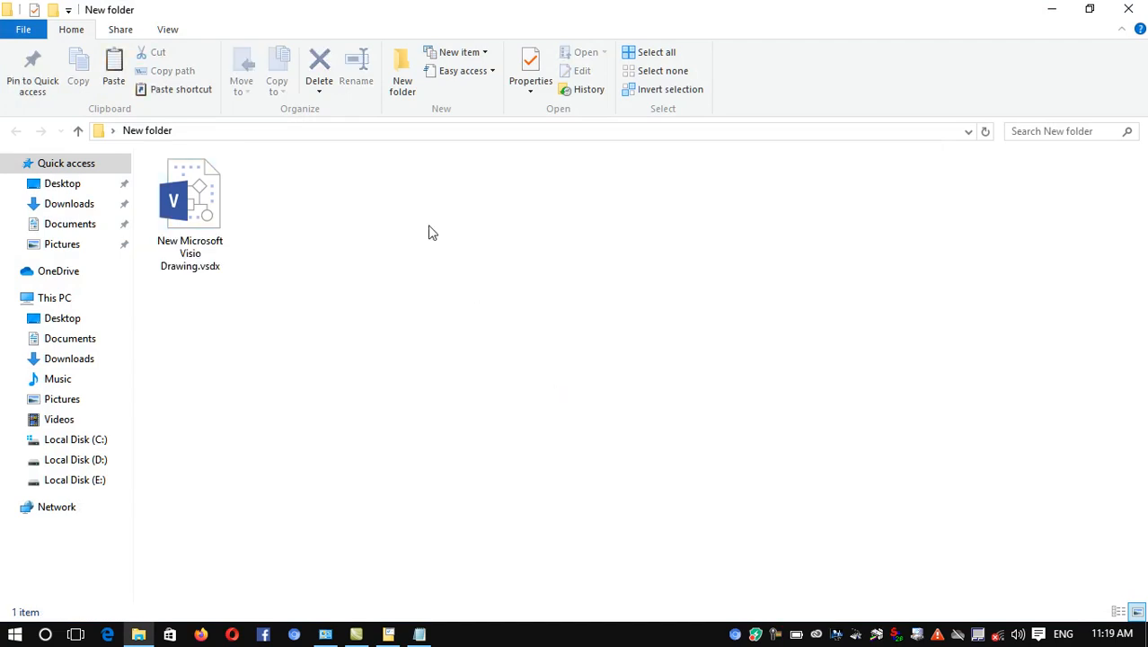
# - Create a new Microsoft Word document in the folder and name it Word.docx
pyautogui.rightClick(392, 186)
pyautogui.moveTo(551, 397)
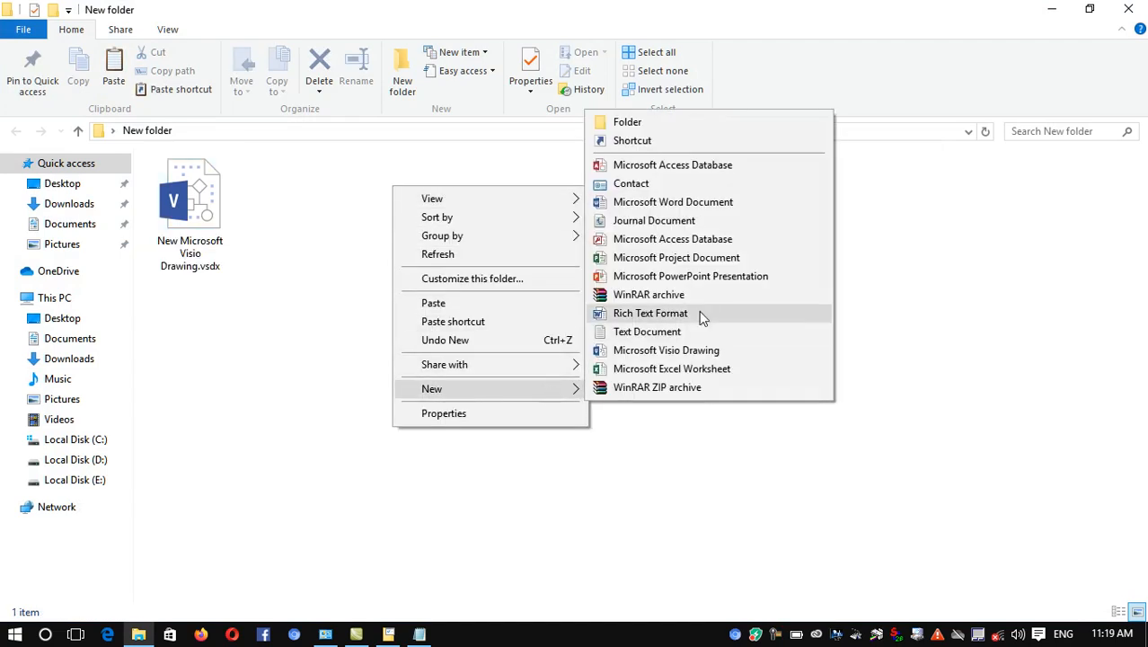
pyautogui.click(640, 203)
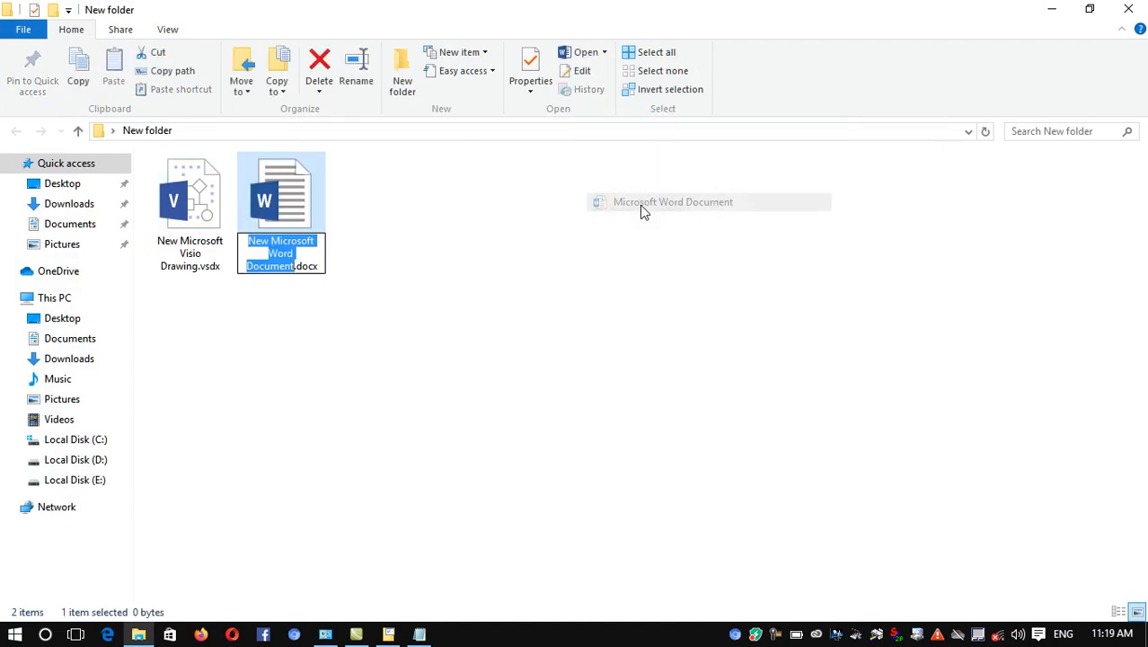
pyautogui.press('Return')
pyautogui.hotkey('alt', 'Up')
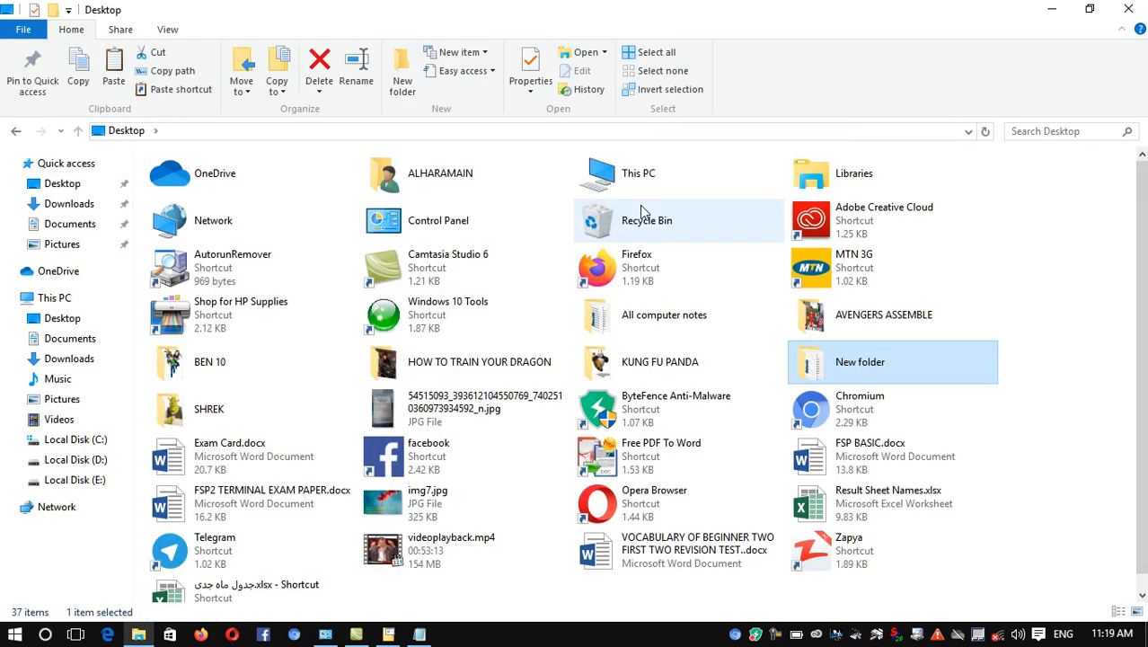
pyautogui.doubleClick(844, 359)
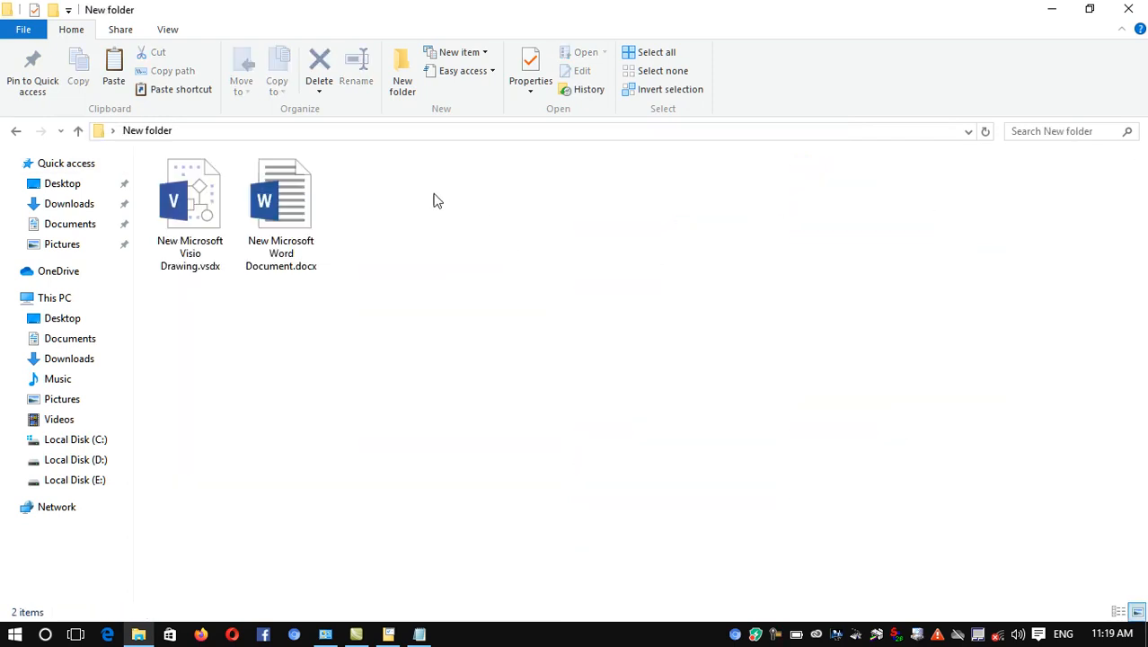
pyautogui.click(315, 196)
pyautogui.press('F2')
pyautogui.write('Word')
pyautogui.press('Return')
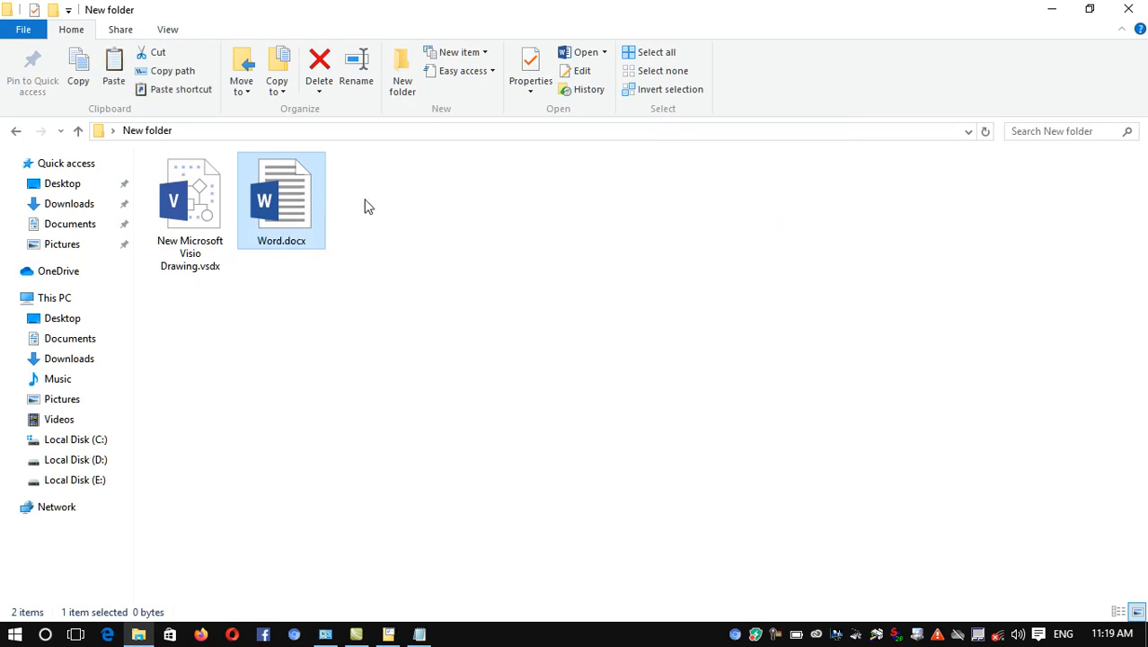
# - Create a new Microsoft Excel worksheet in the folder and name it Excel.xlsx
pyautogui.rightClick(417, 205)
pyautogui.moveTo(607, 409)
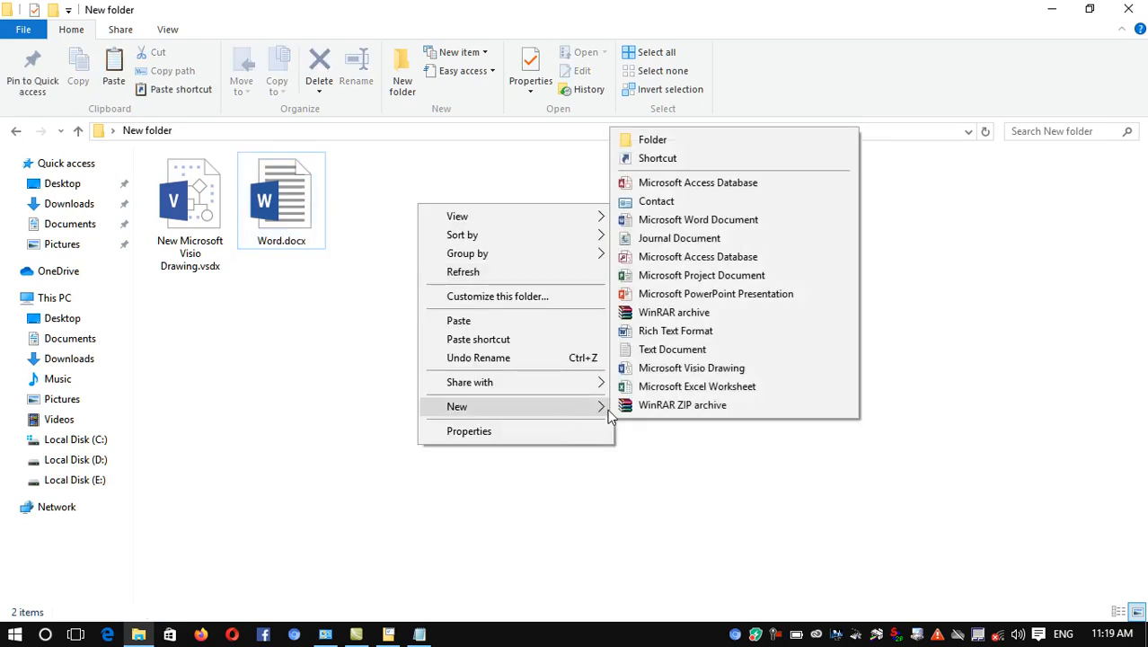
pyautogui.click(662, 388)
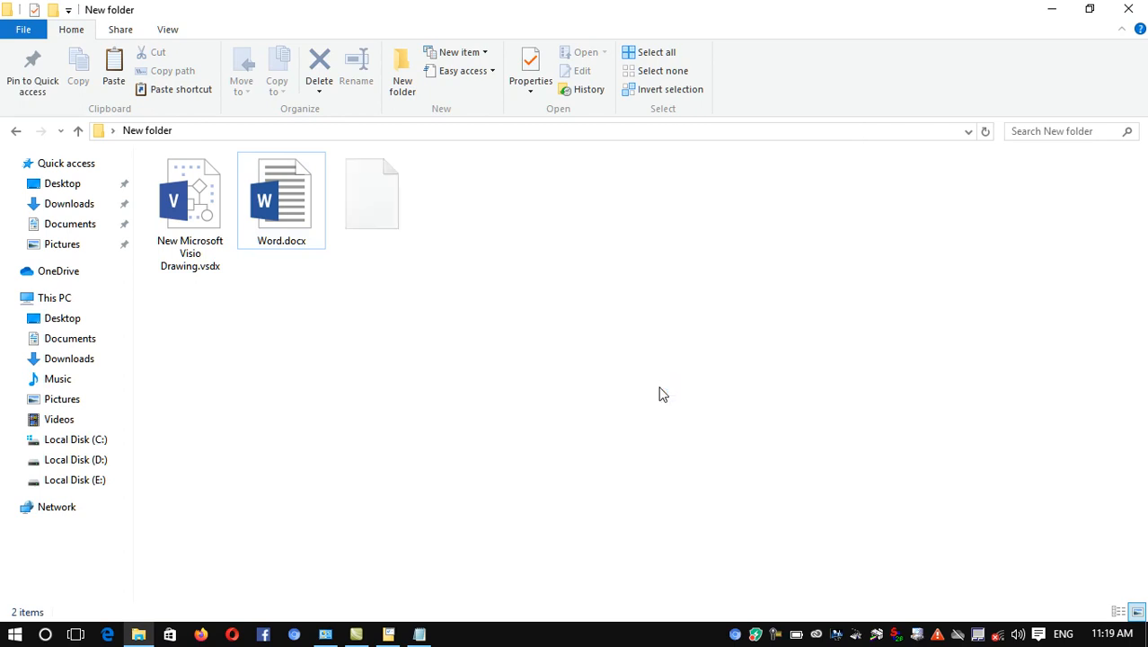
pyautogui.write('Excel.xlsx')
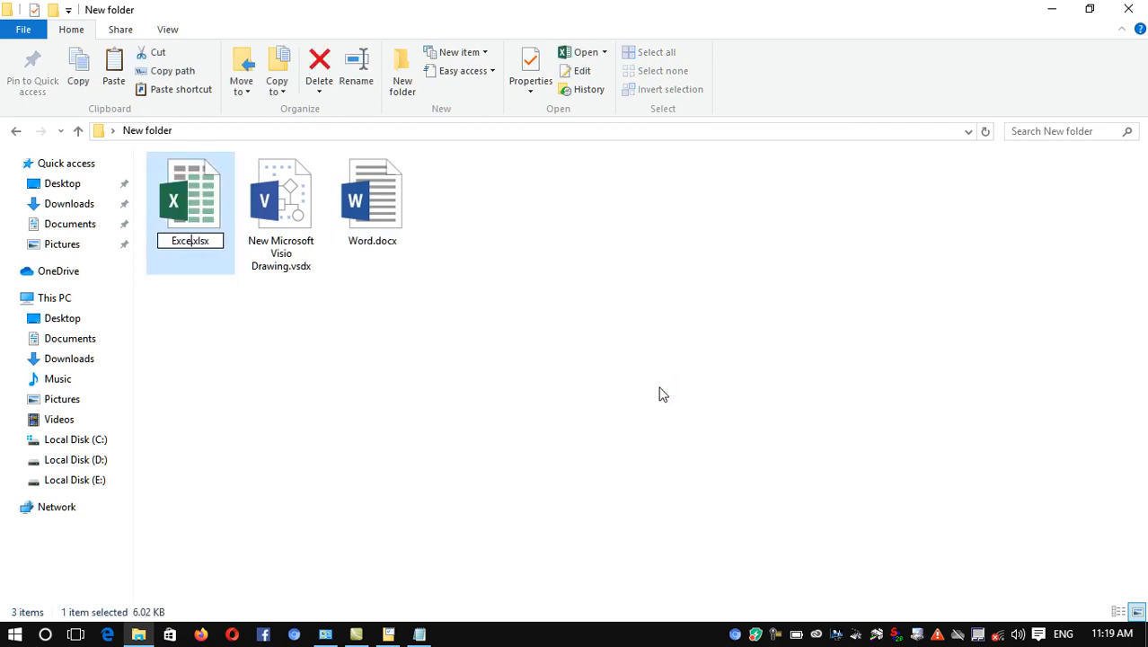
pyautogui.press('Return')
# - Create a new Microsoft PowerPoint presentation in the folder and name it Powerpoint.pptx
pyautogui.rightClick(607, 249)
pyautogui.moveTo(711, 452)
pyautogui.click(853, 338)
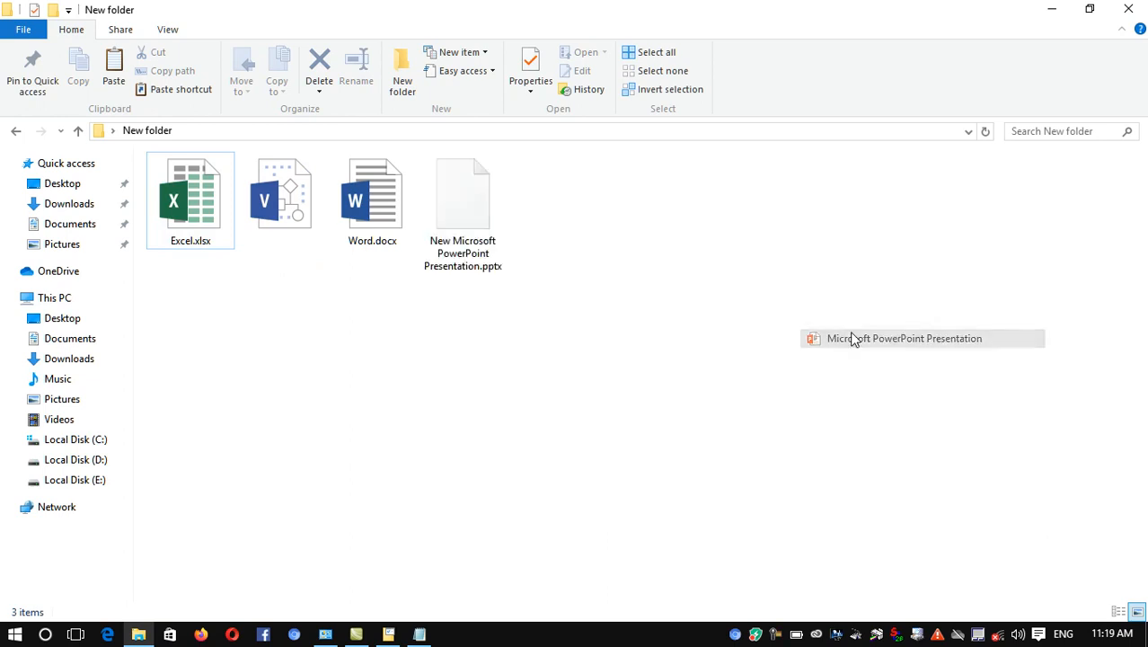
pyautogui.write('Powerpoint.pptx')
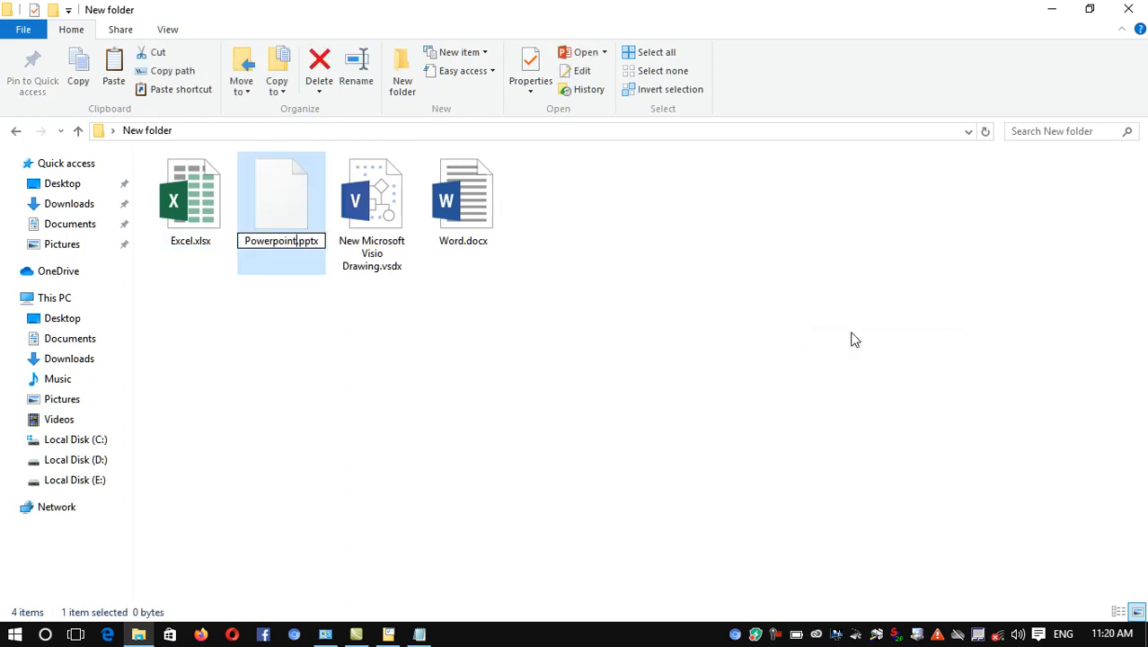
pyautogui.press('Return')
# - Create a new text document in the folder and name it Notepad.txt
pyautogui.rightClick(787, 262)
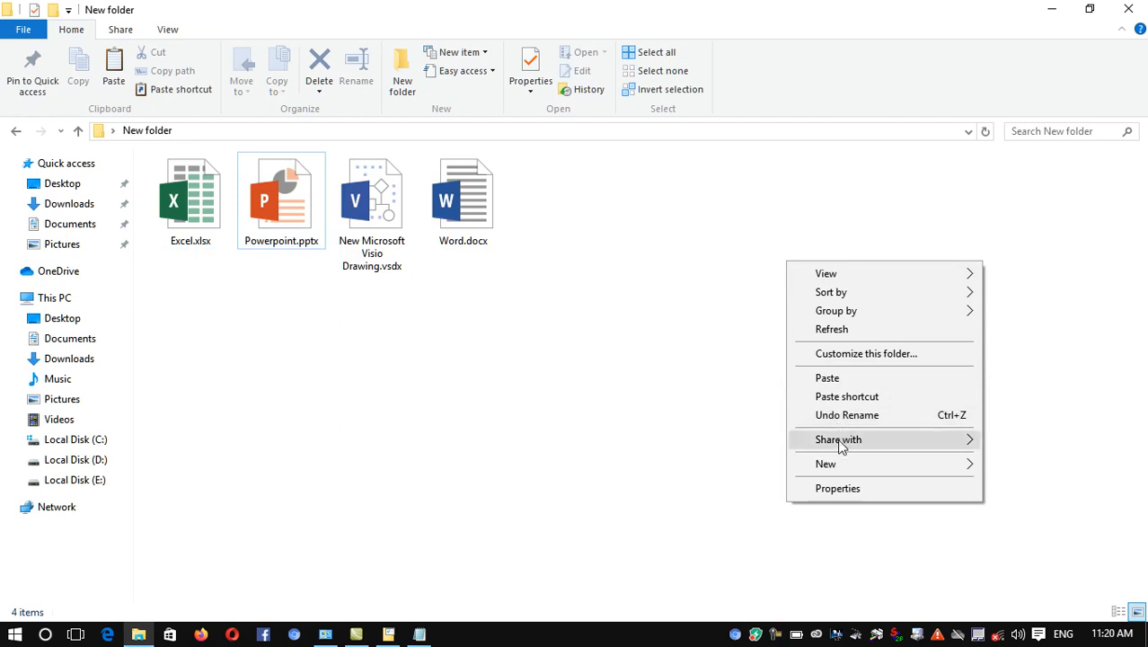
pyautogui.moveTo(836, 464)
pyautogui.click(600, 407)
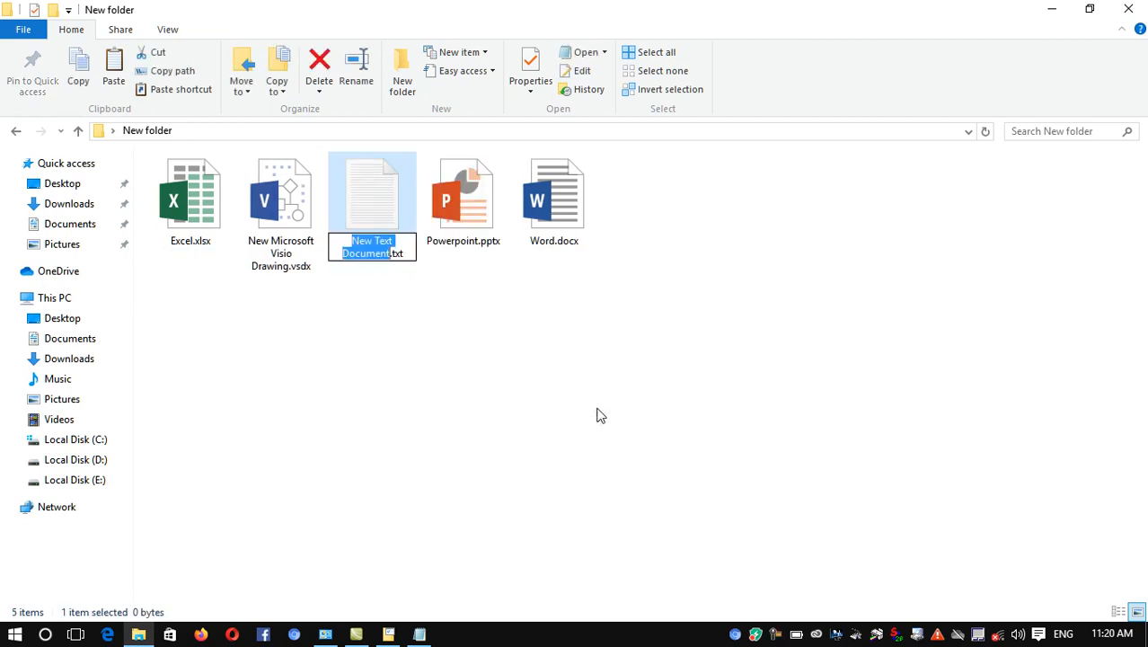
pyautogui.write('Notepad')
pyautogui.press('Return')
# - Create a new Rich Text Format file in the folder and name it Wordpad.rtf
pyautogui.rightClick(577, 350)
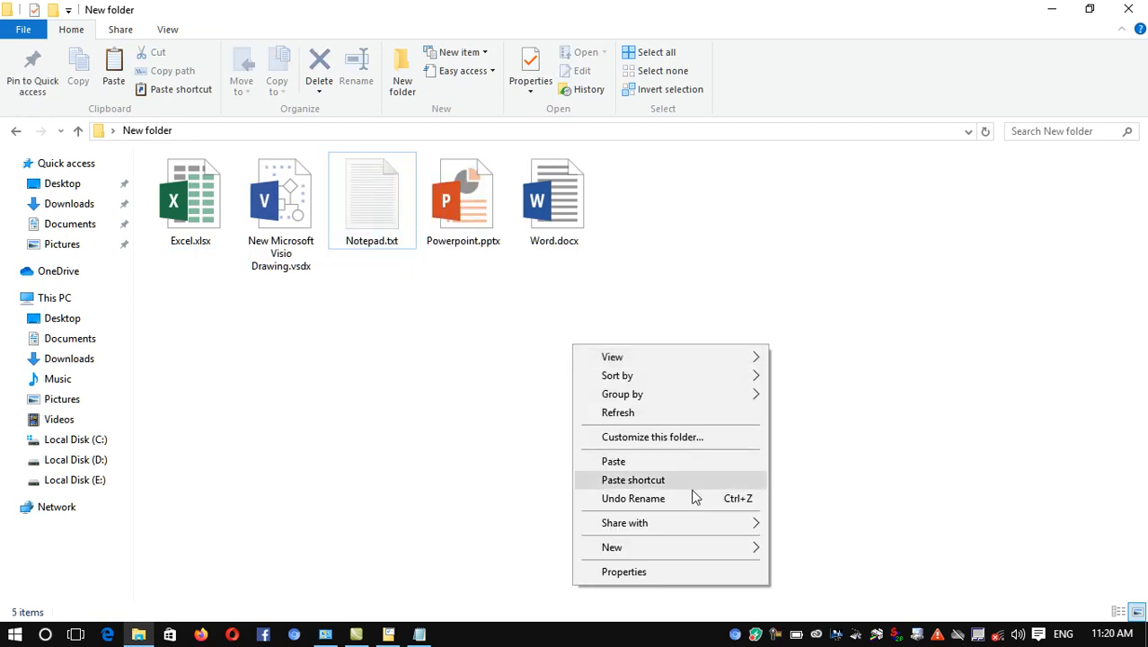
pyautogui.moveTo(710, 547)
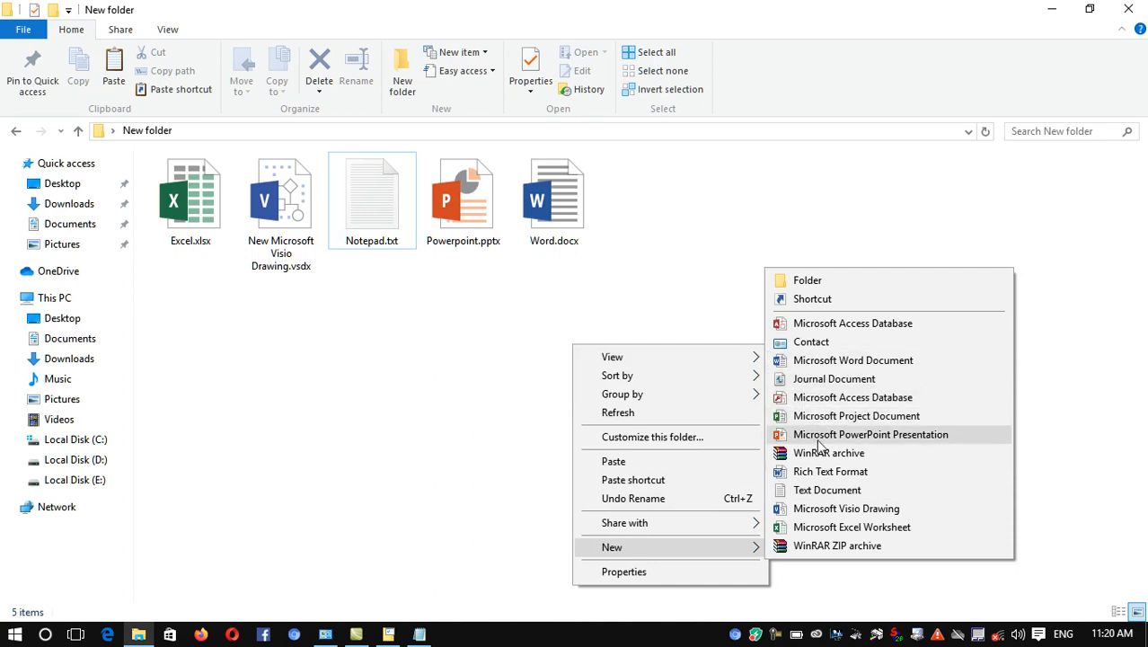
pyautogui.click(816, 471)
pyautogui.write('Wordpad.rtf')
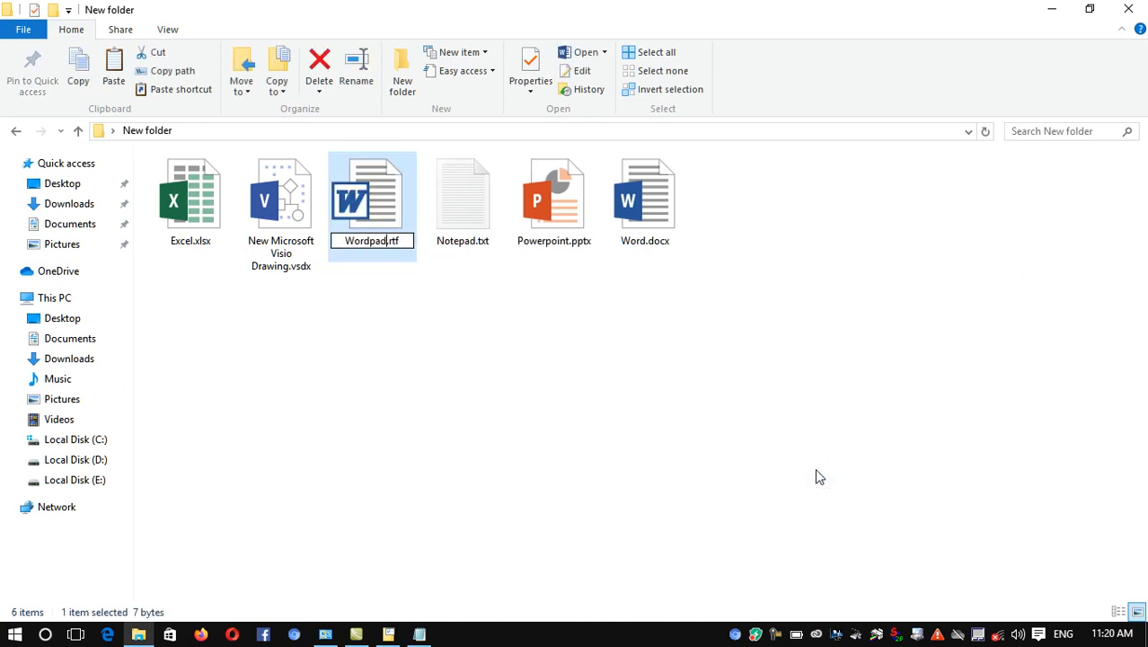
pyautogui.press('Return')
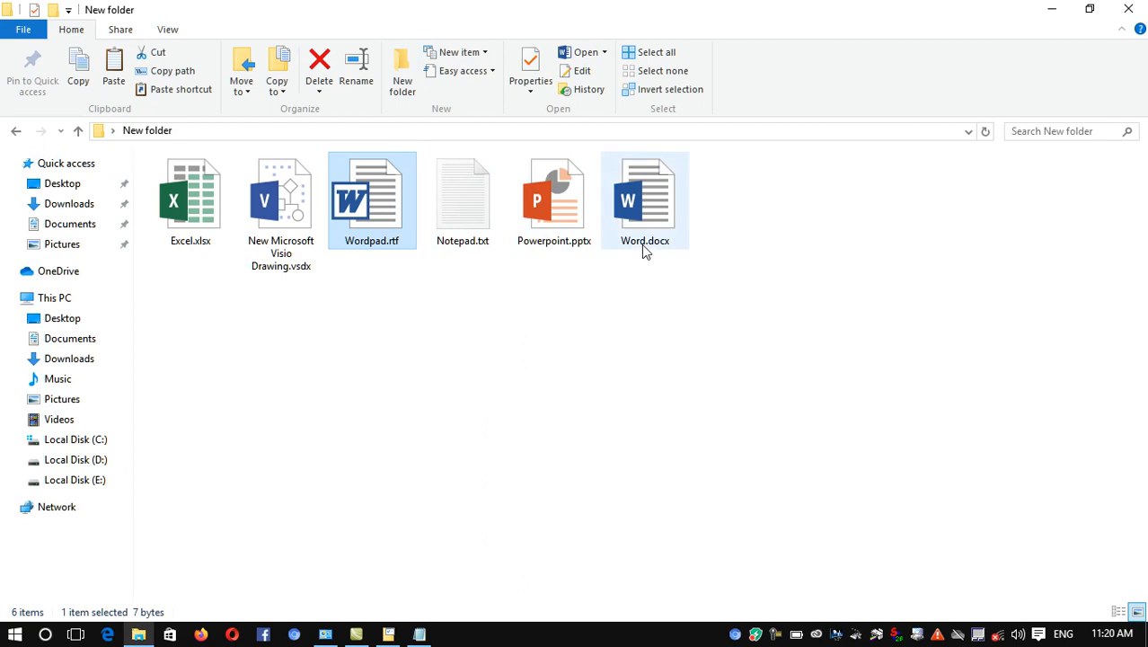
# - Delete the Microsoft Visio drawing from the folder
pyautogui.moveTo(647, 252)
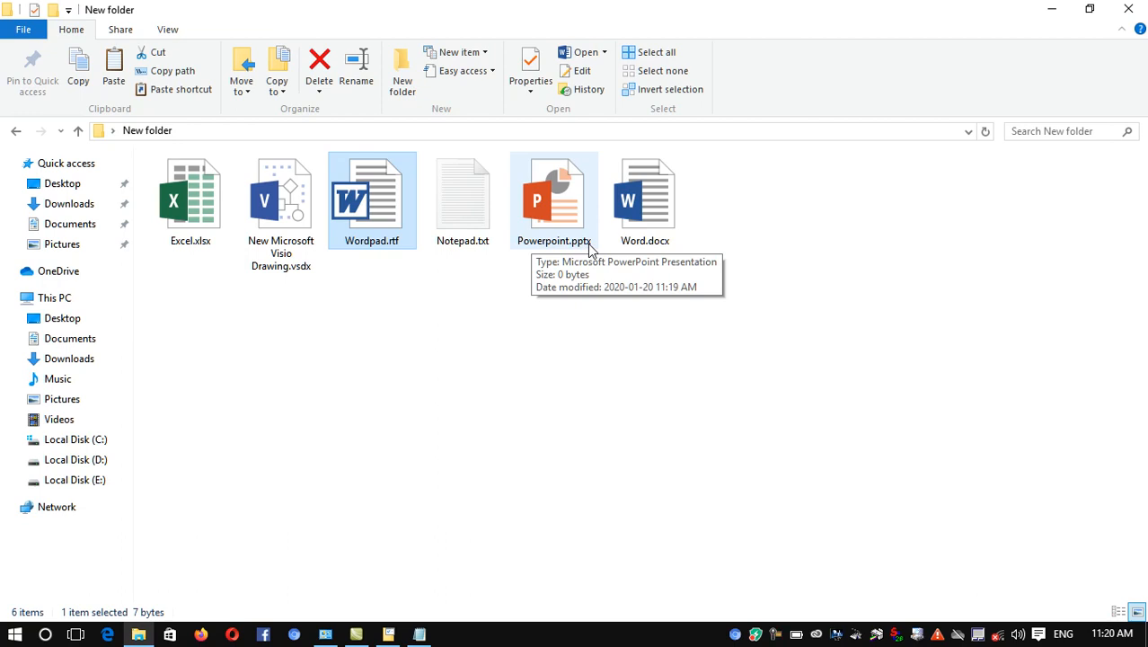
pyautogui.click(488, 250)
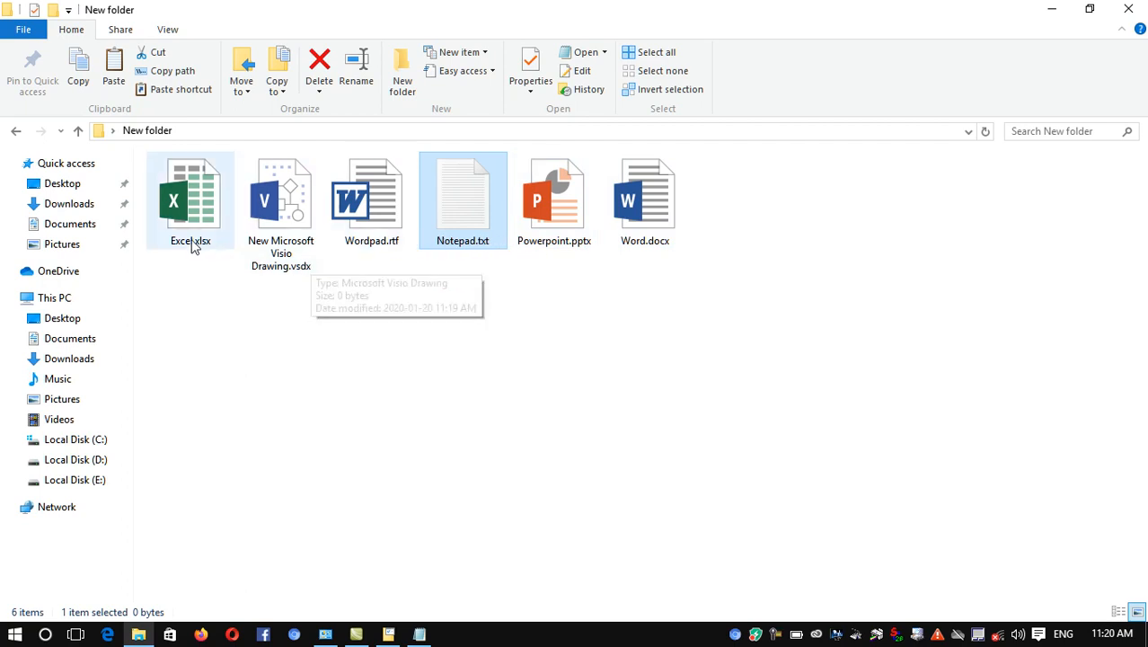
pyautogui.click(268, 227)
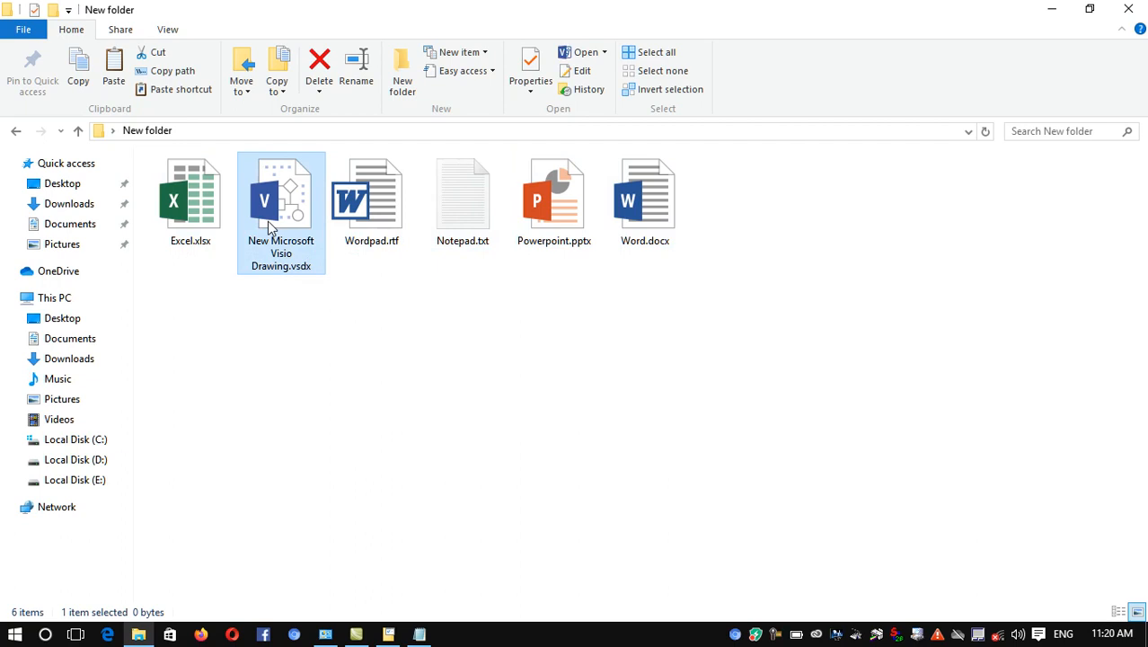
pyautogui.press('Delete')
pyautogui.press('Return')
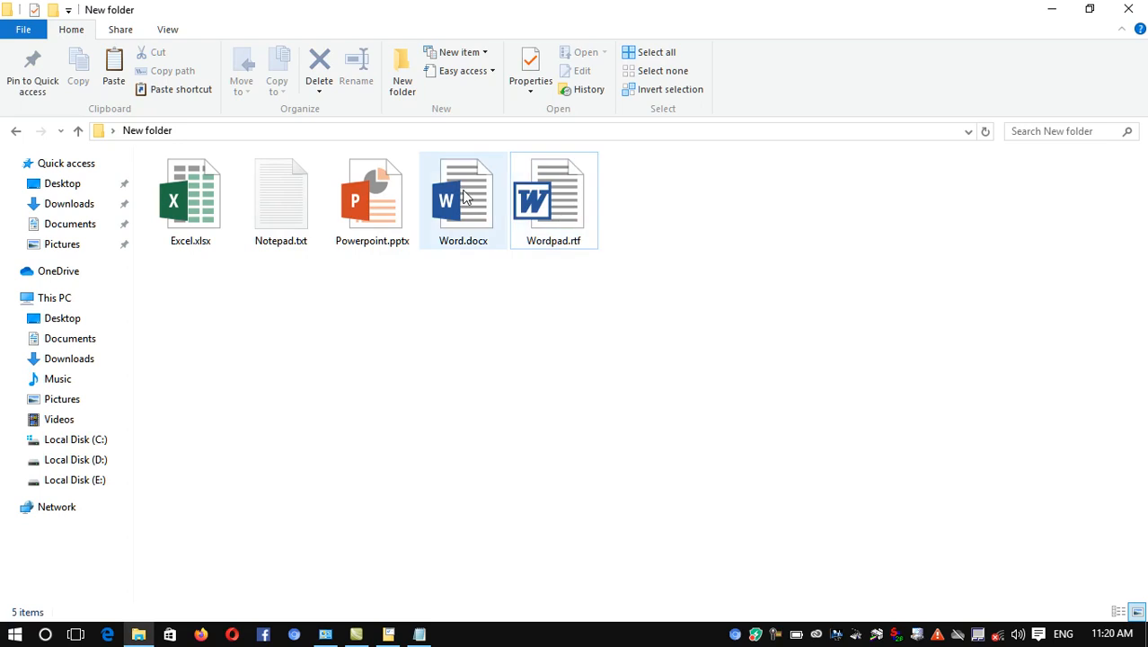
pyautogui.click(530, 231)
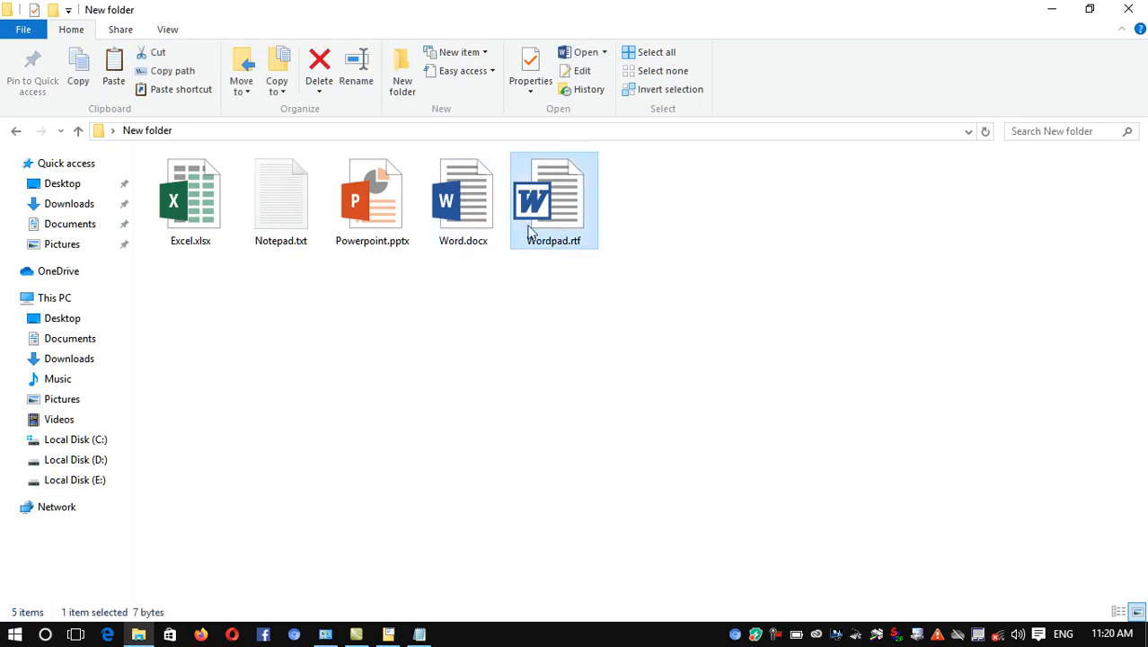
pyautogui.click(295, 203)
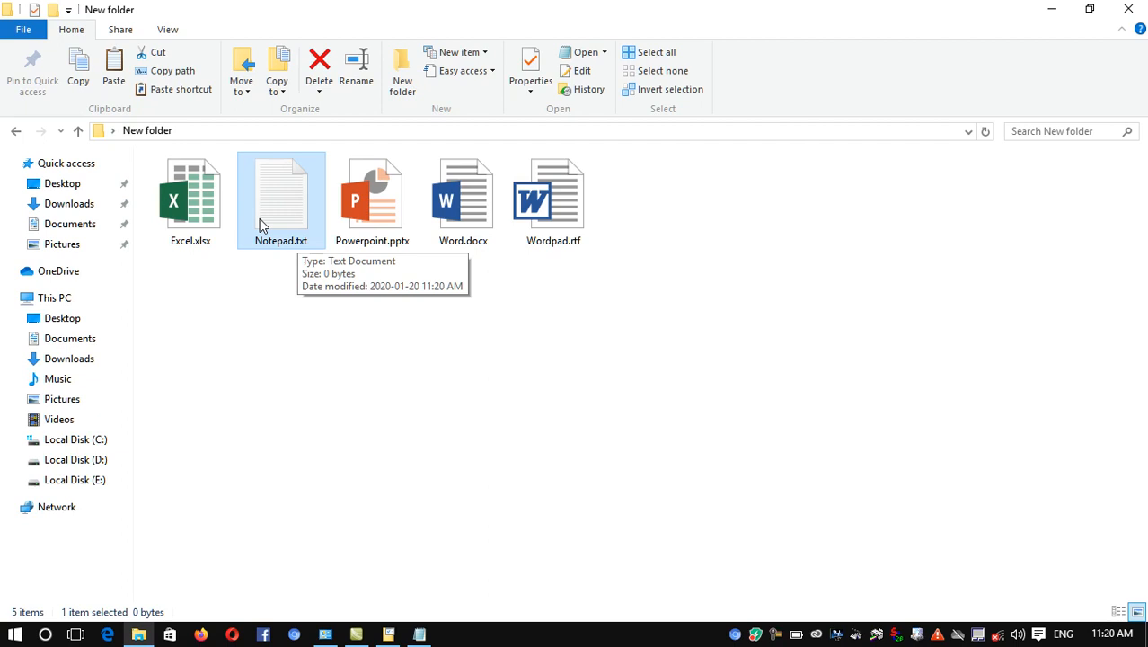
pyautogui.click(586, 297)
# - Rename Word.docx to 00000 without its extension, accept the extension change, and refresh the folder
pyautogui.click(463, 202)
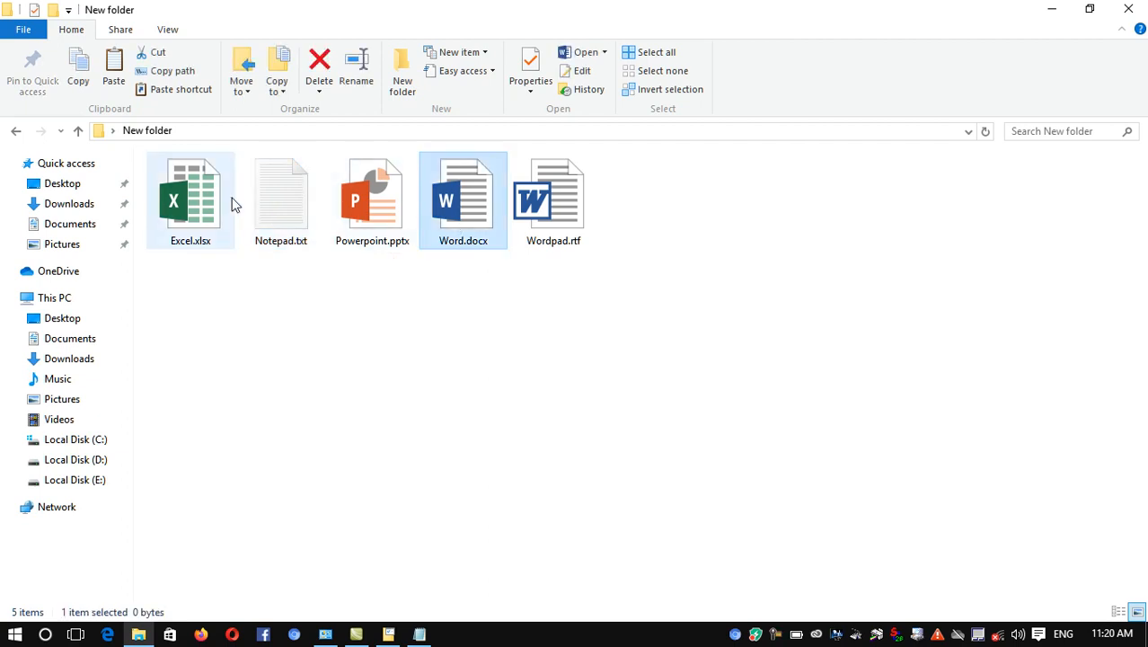
pyautogui.rightClick(482, 238)
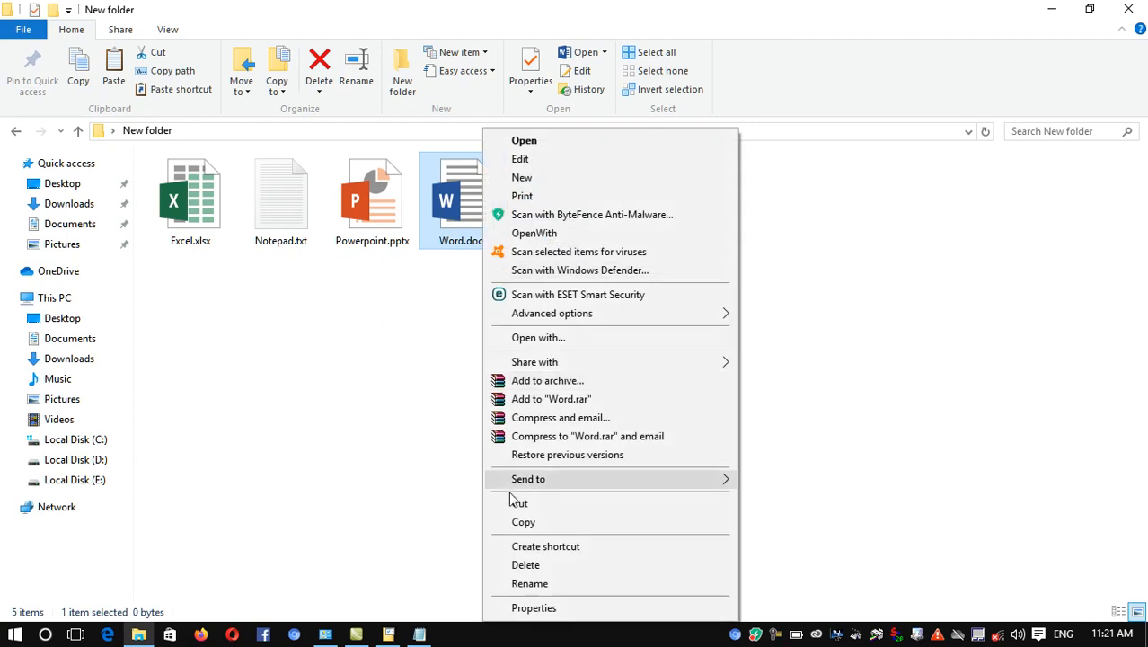
pyautogui.click(523, 583)
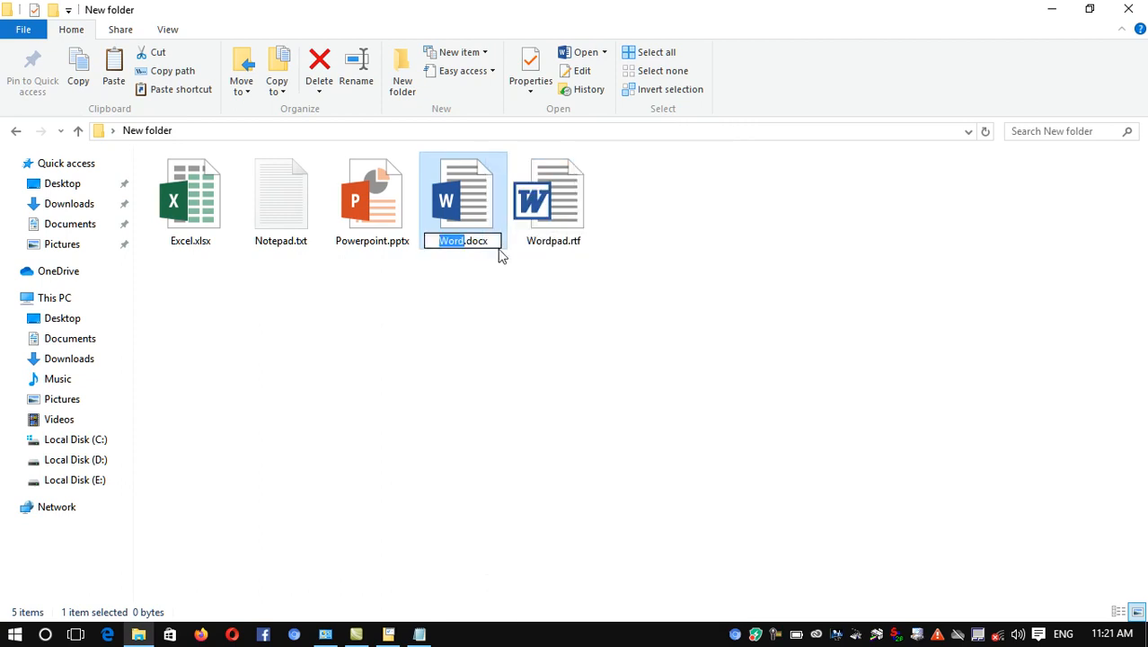
pyautogui.moveTo(494, 240); pyautogui.dragTo(426, 244)
pyautogui.write('00000')
pyautogui.press('Return')
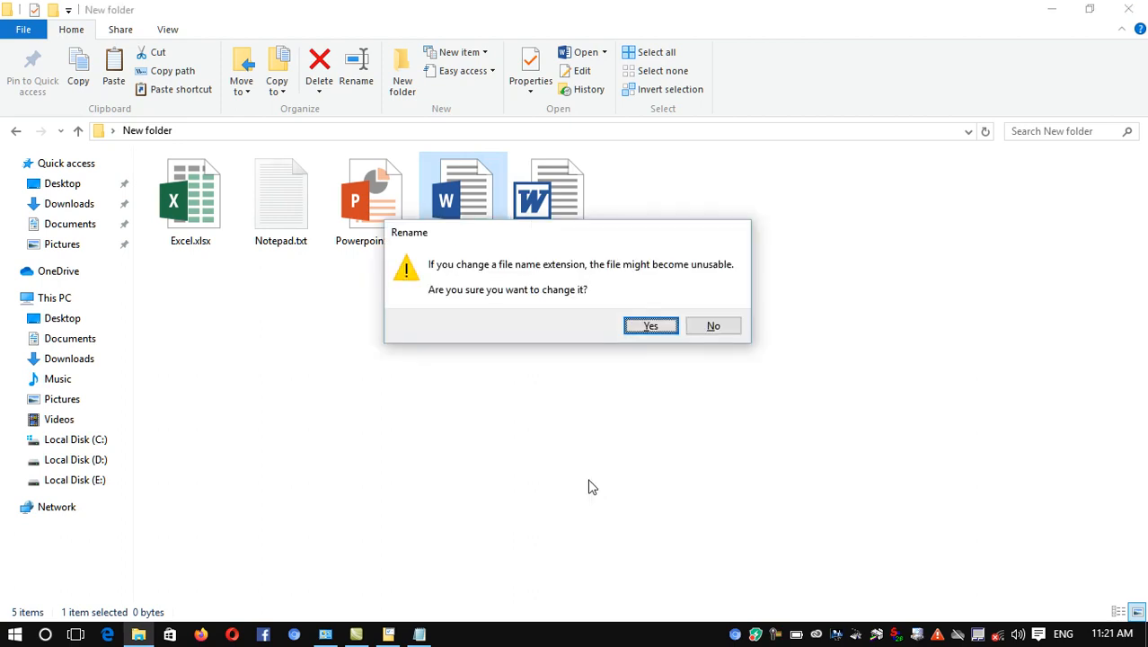
pyautogui.press('Return')
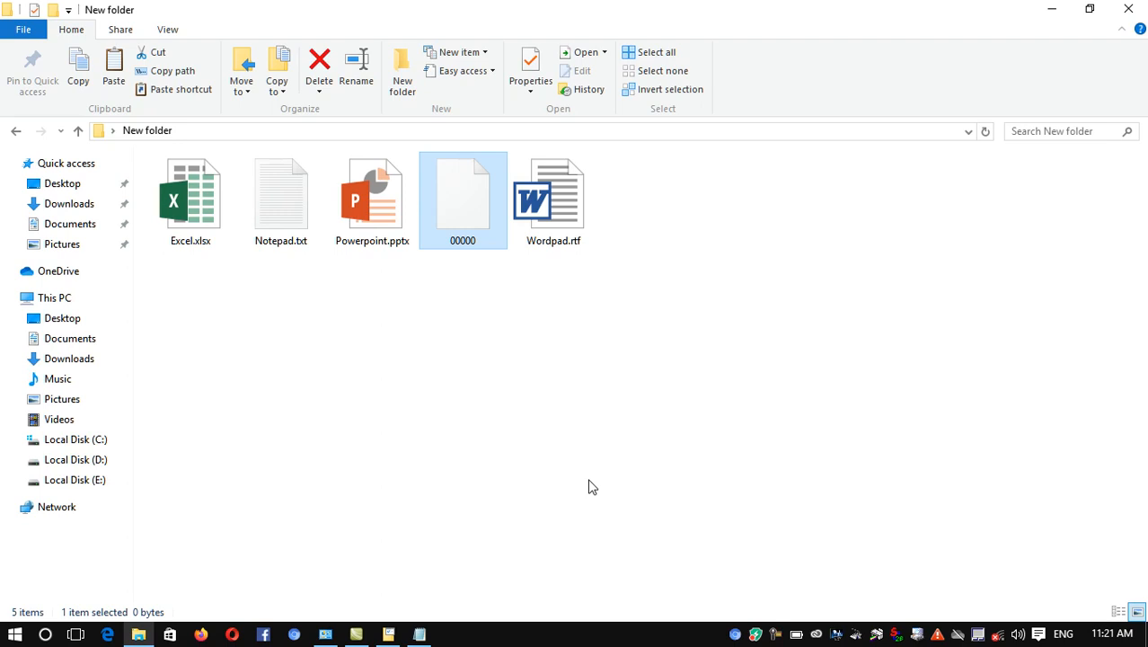
pyautogui.rightClick(542, 402)
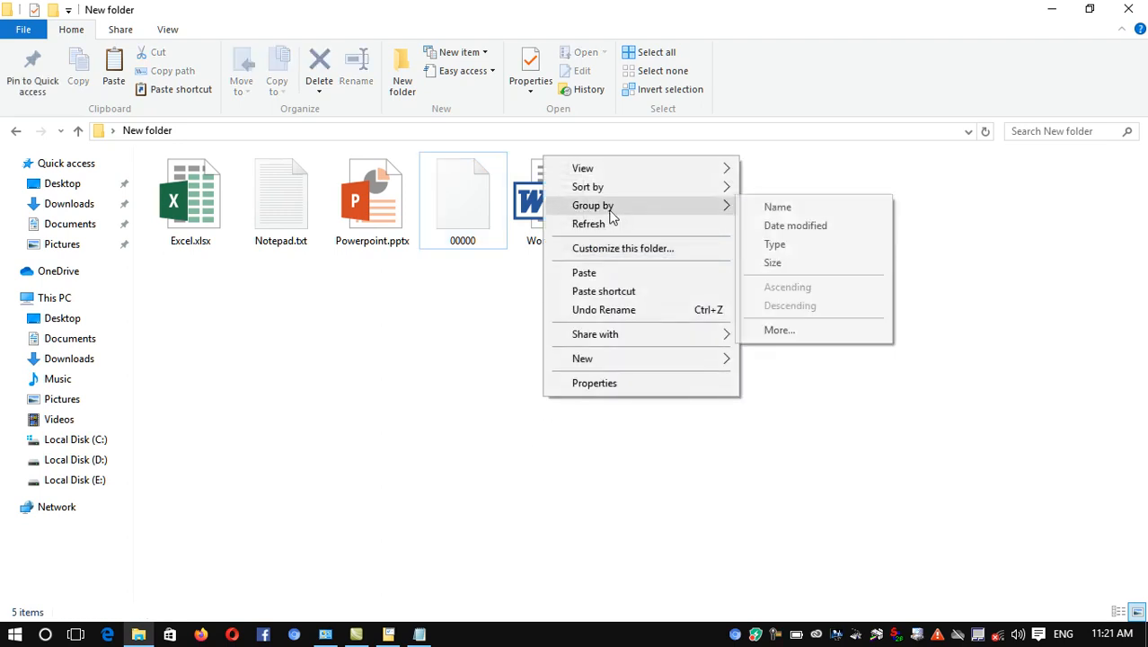
pyautogui.click(607, 225)
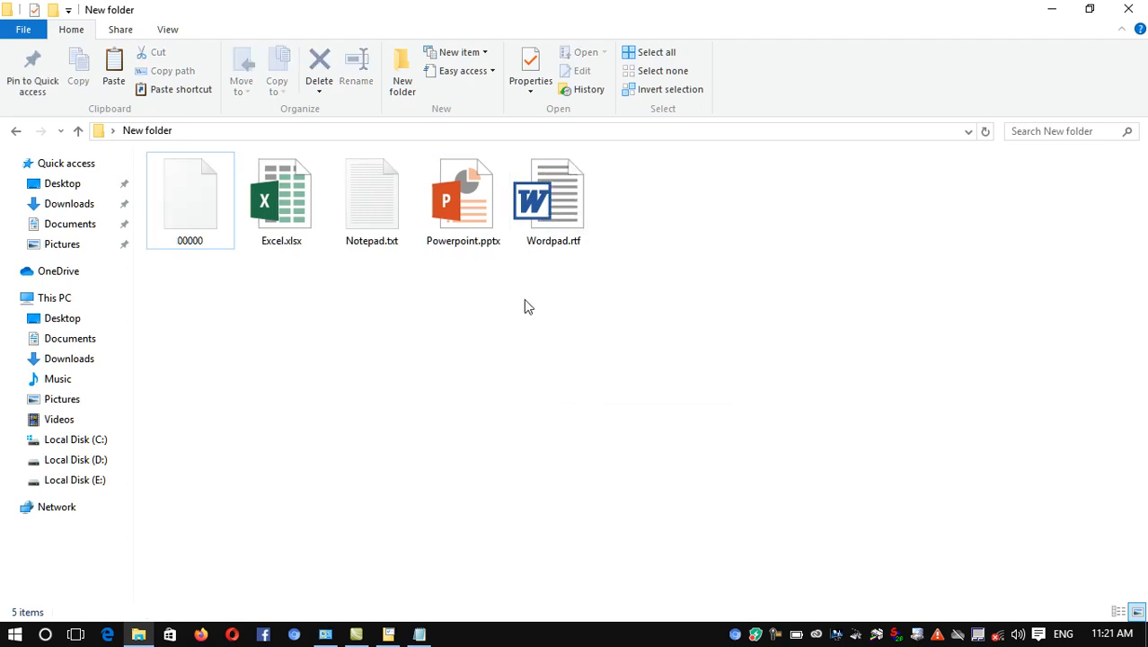
# - Try to open the extensionless 00000 file, and dismiss the program chooser without picking a program
pyautogui.click(204, 228)
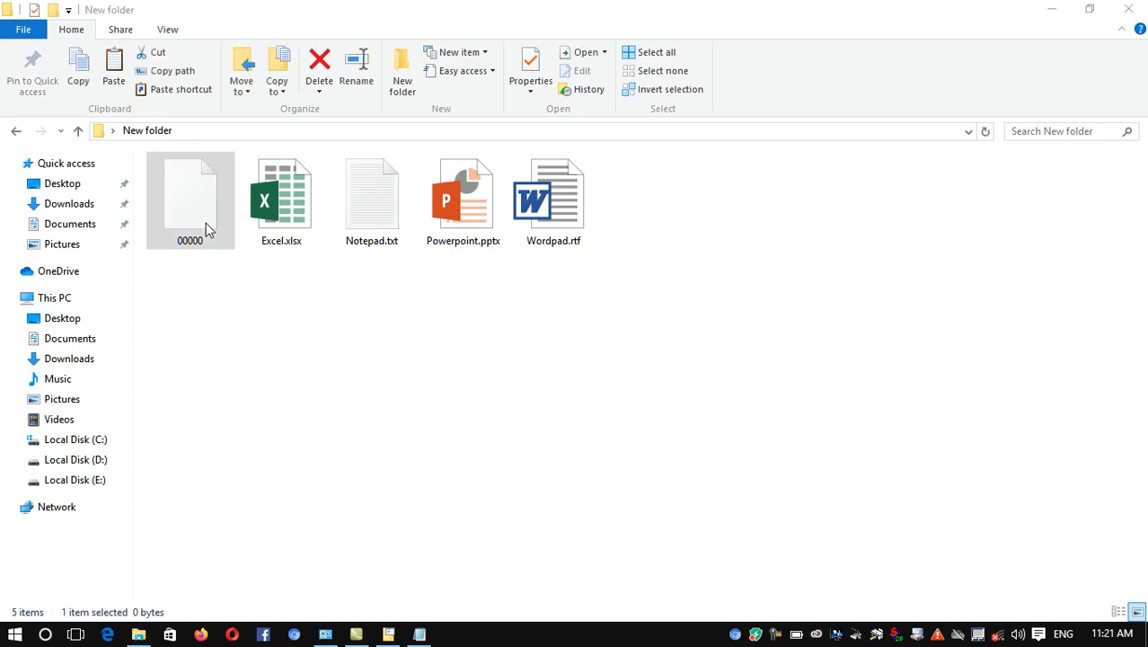
pyautogui.doubleClick(206, 224)
pyautogui.click(235, 238)
pyautogui.click(237, 239)
pyautogui.click(194, 213)
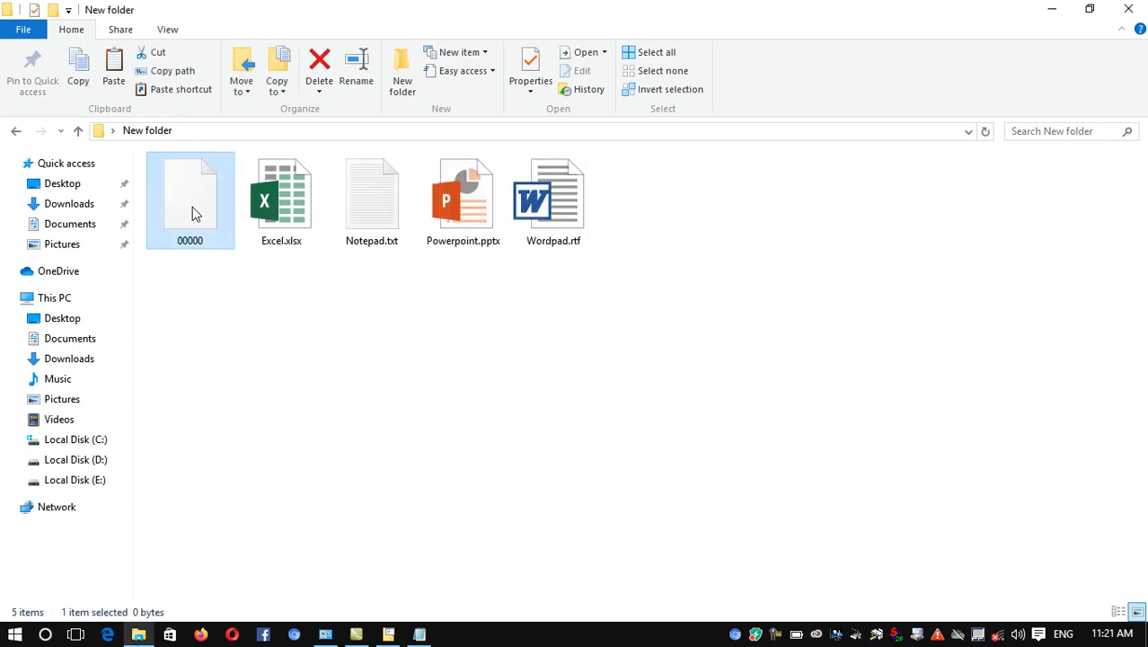
pyautogui.doubleClick(195, 214)
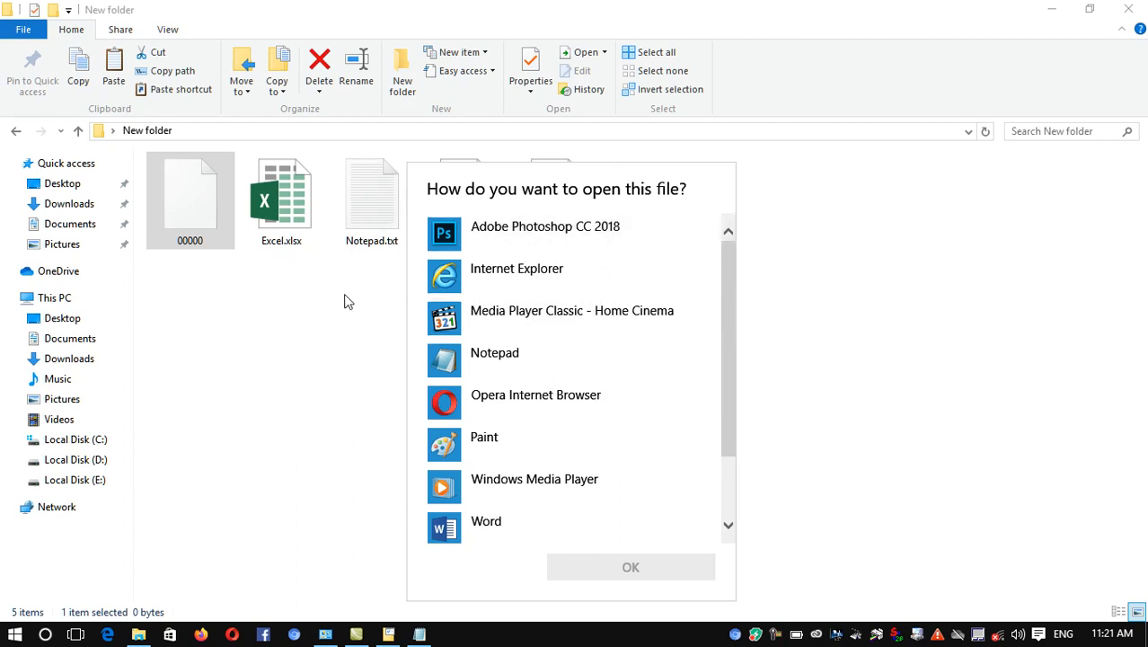
pyautogui.press('Escape')
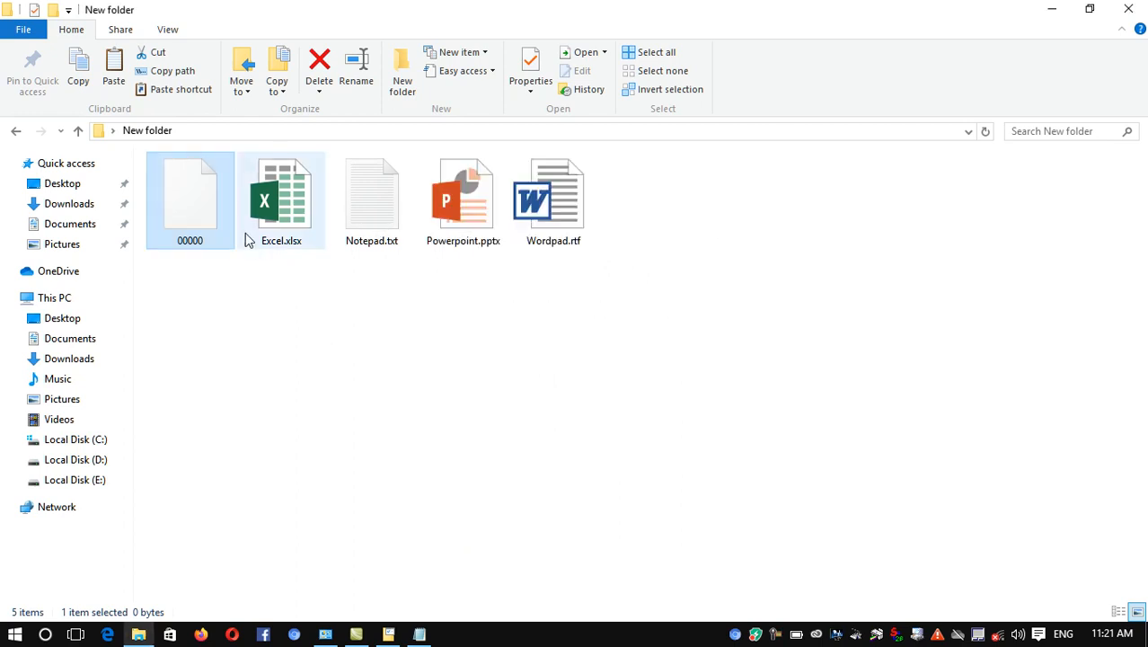
pyautogui.rightClick(276, 226)
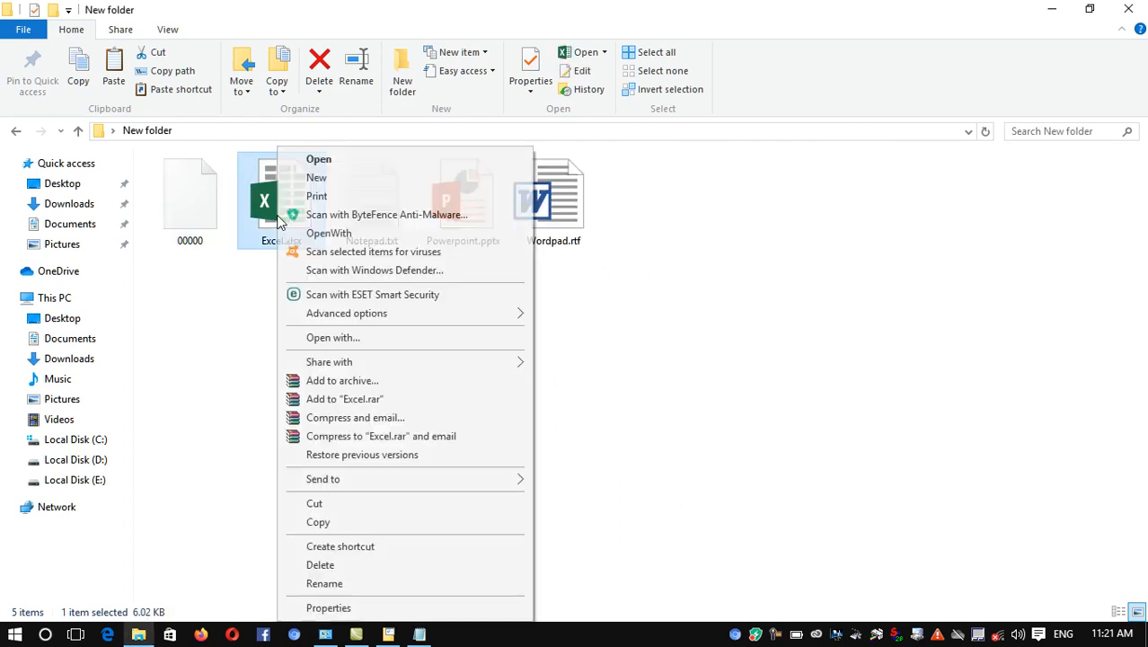
pyautogui.click(348, 581)
pyautogui.click(285, 316)
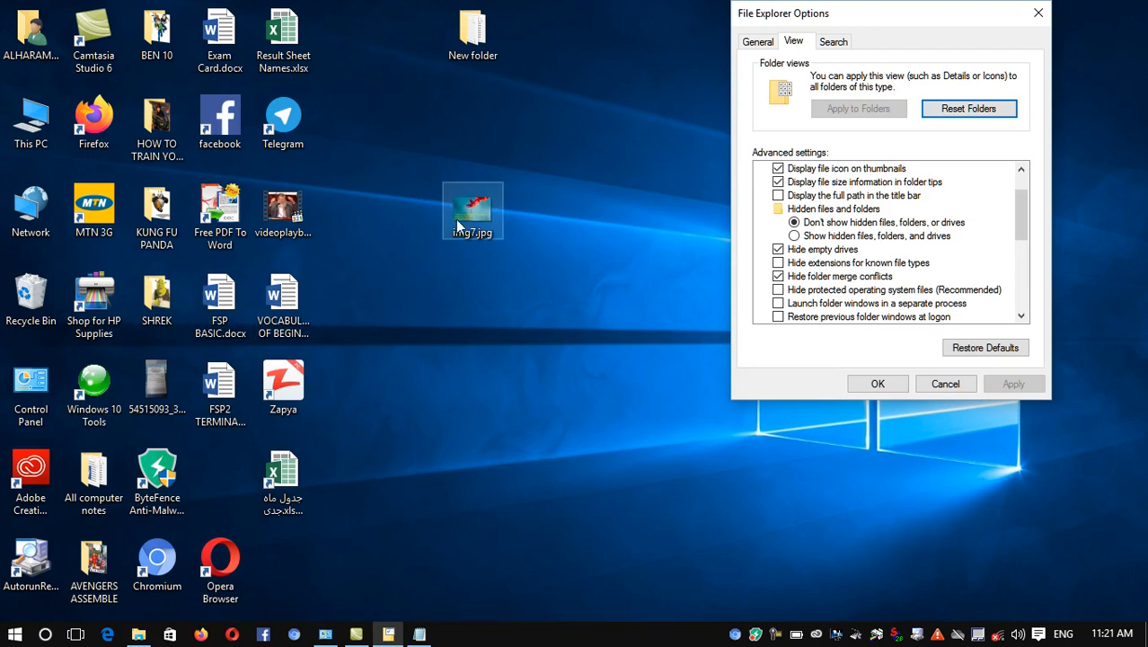
# - Move the img7.jpg picture from the desktop into New folder and open that folder in a maximized window
pyautogui.moveTo(458, 226); pyautogui.dragTo(471, 41)
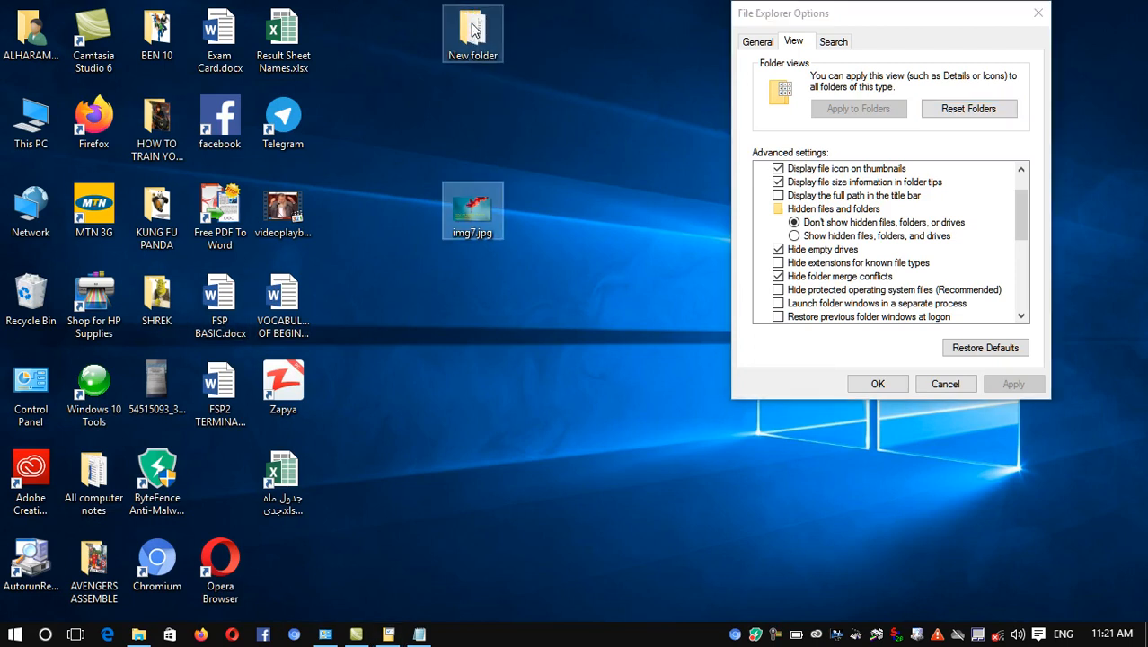
pyautogui.doubleClick(473, 41)
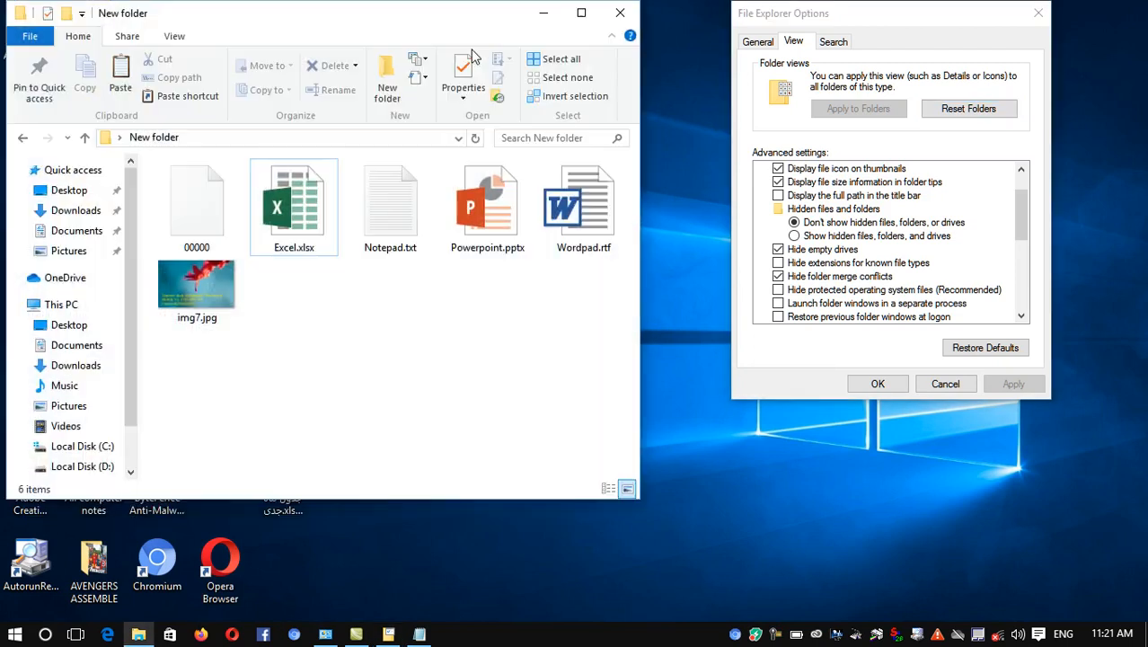
pyautogui.click(582, 12)
# - View img7.jpg in Photos, and close both the picture and the folder window
pyautogui.doubleClick(672, 206)
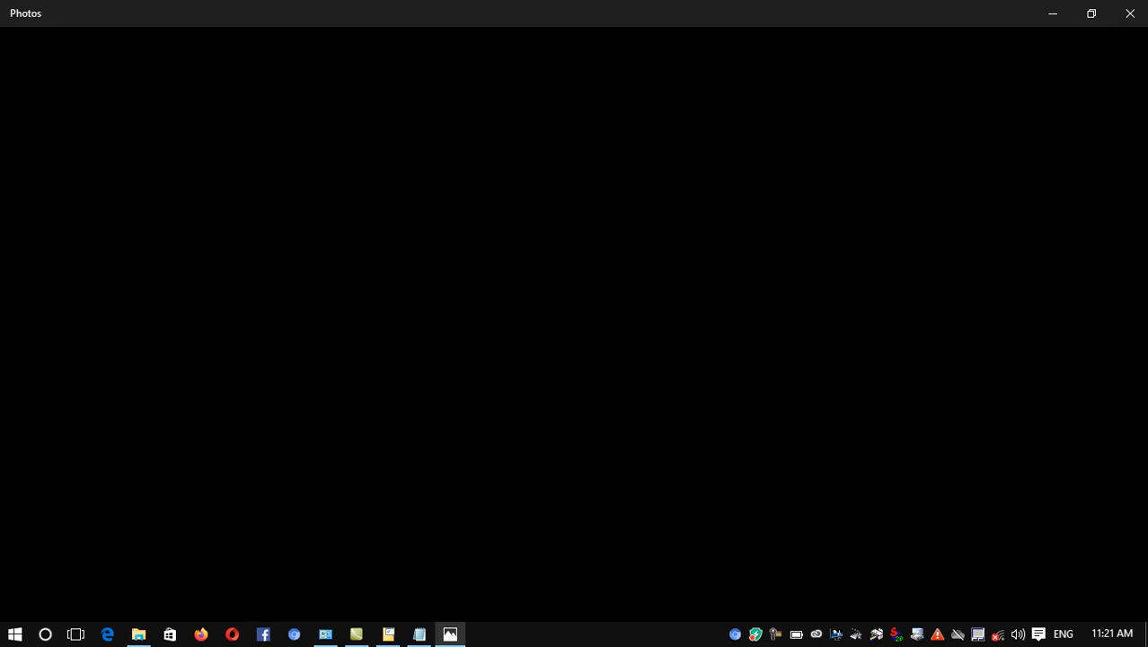
pyautogui.click(1133, 13)
pyautogui.moveTo(657, 256)
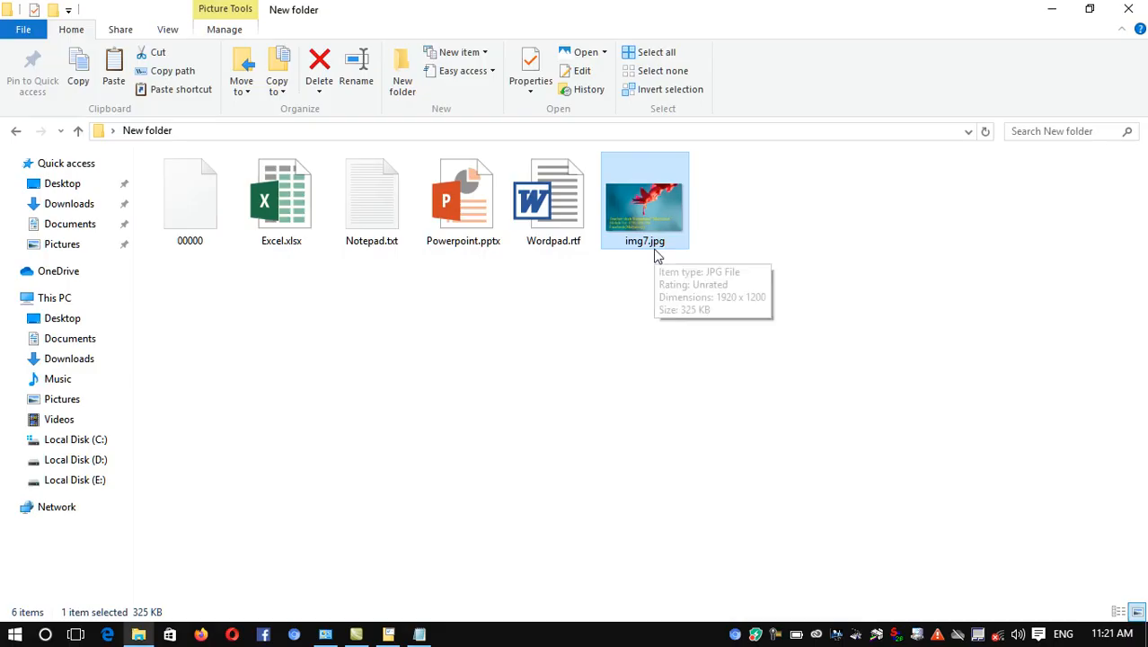
pyautogui.click(1128, 9)
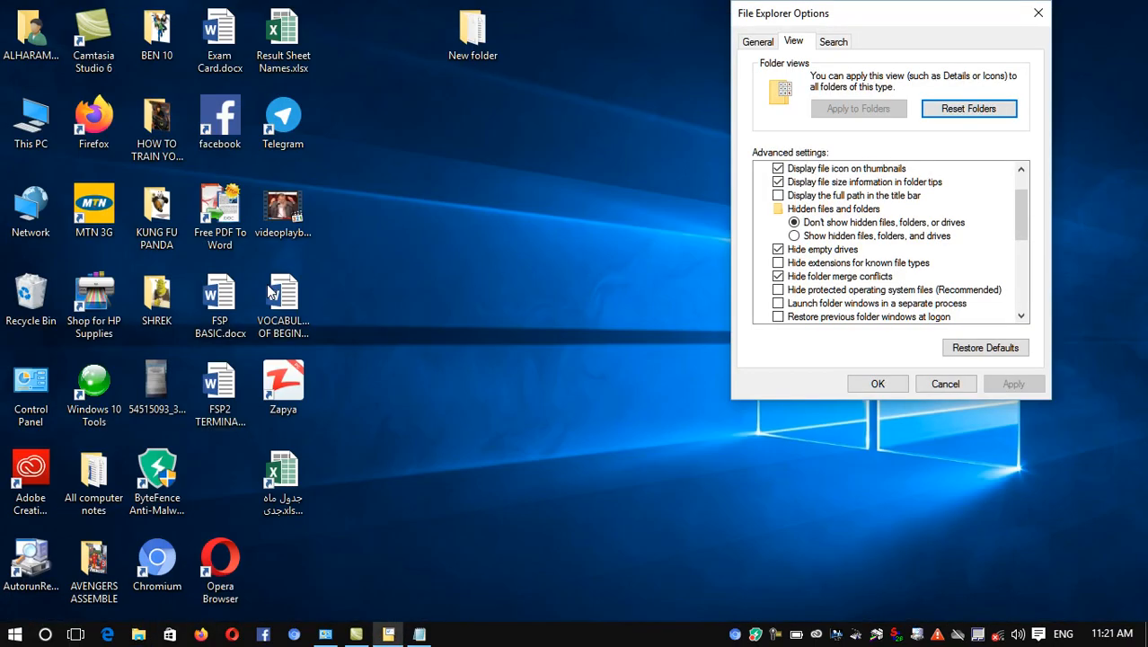
# - Play the MP4 video from the SHREK THE HALLS HINDI folder inside the desktop's SHREK folder, and close the player
pyautogui.doubleClick(170, 316)
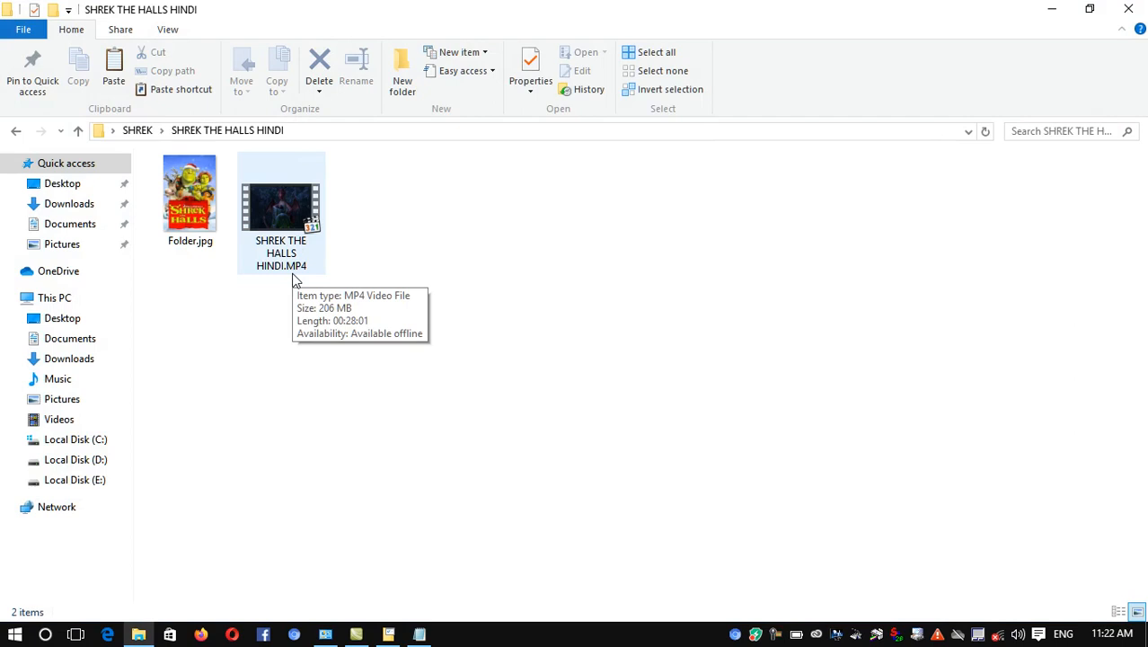
pyautogui.click(291, 282)
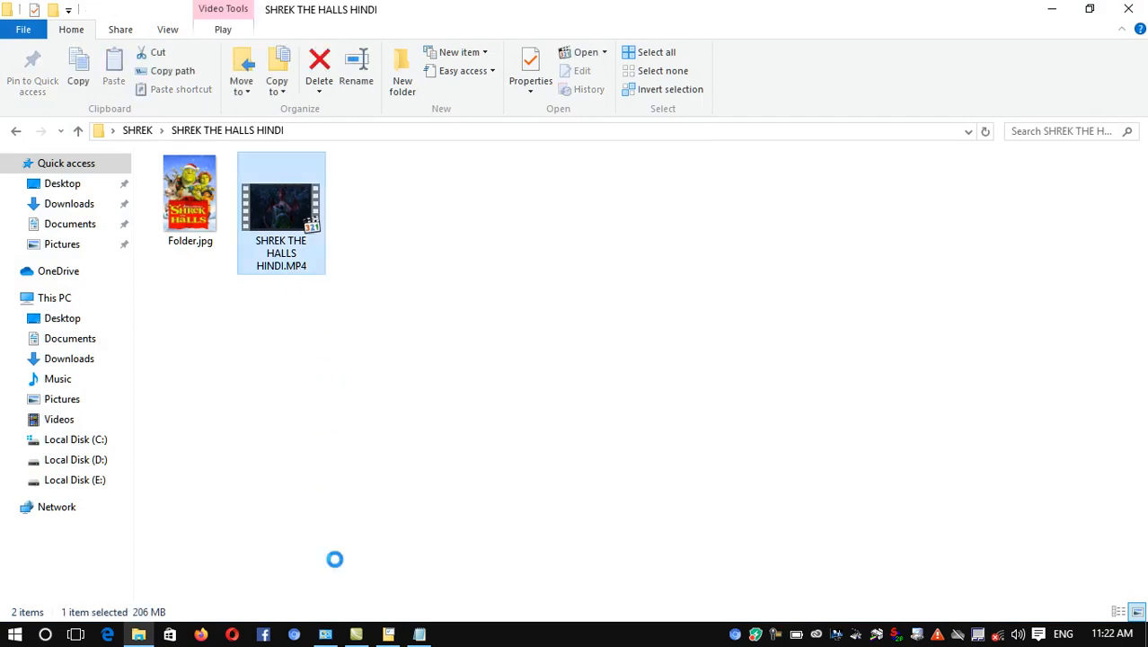
pyautogui.hotkey('shift', 'F10')
pyautogui.click(284, 285)
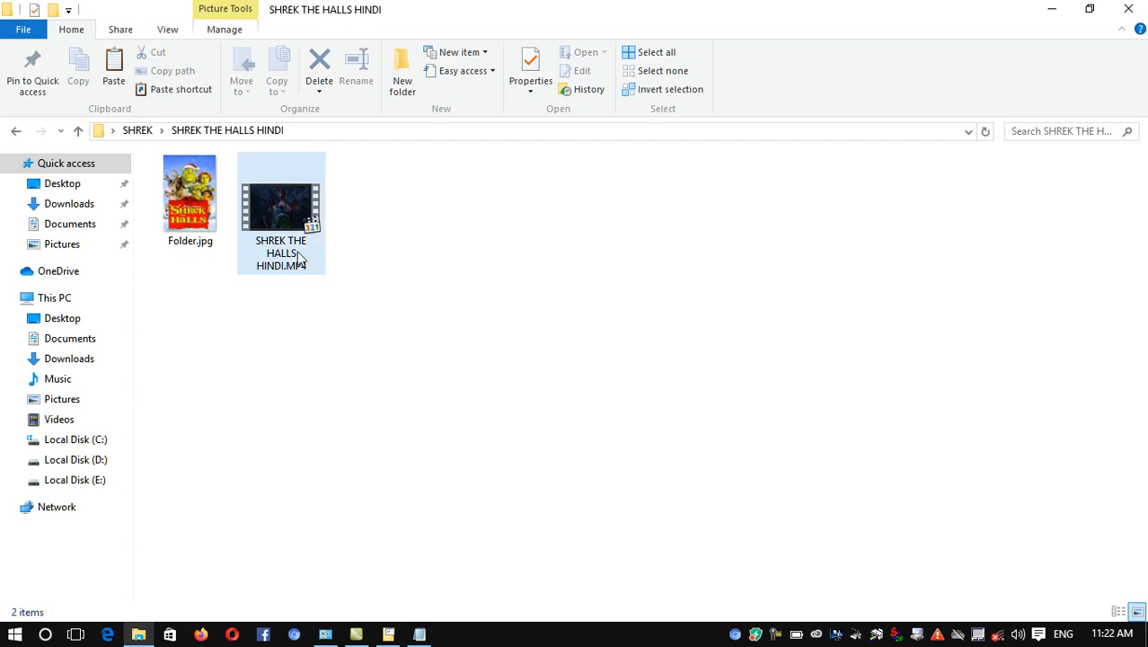
pyautogui.rightClick(298, 271)
pyautogui.click(418, 142)
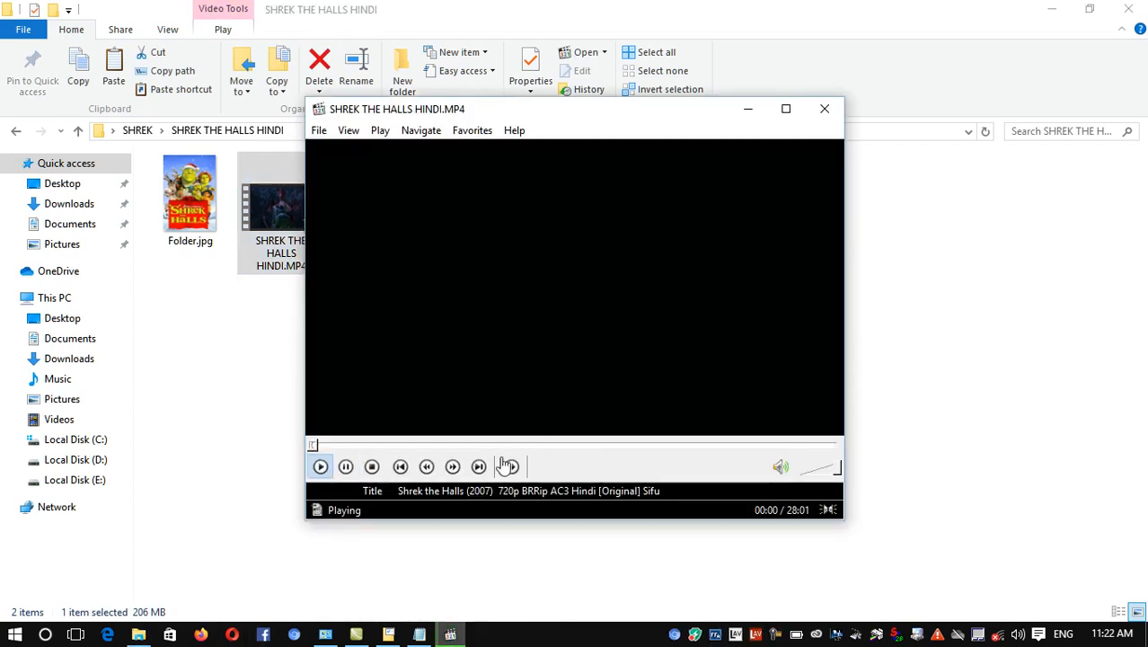
pyautogui.click(500, 445)
pyautogui.click(825, 108)
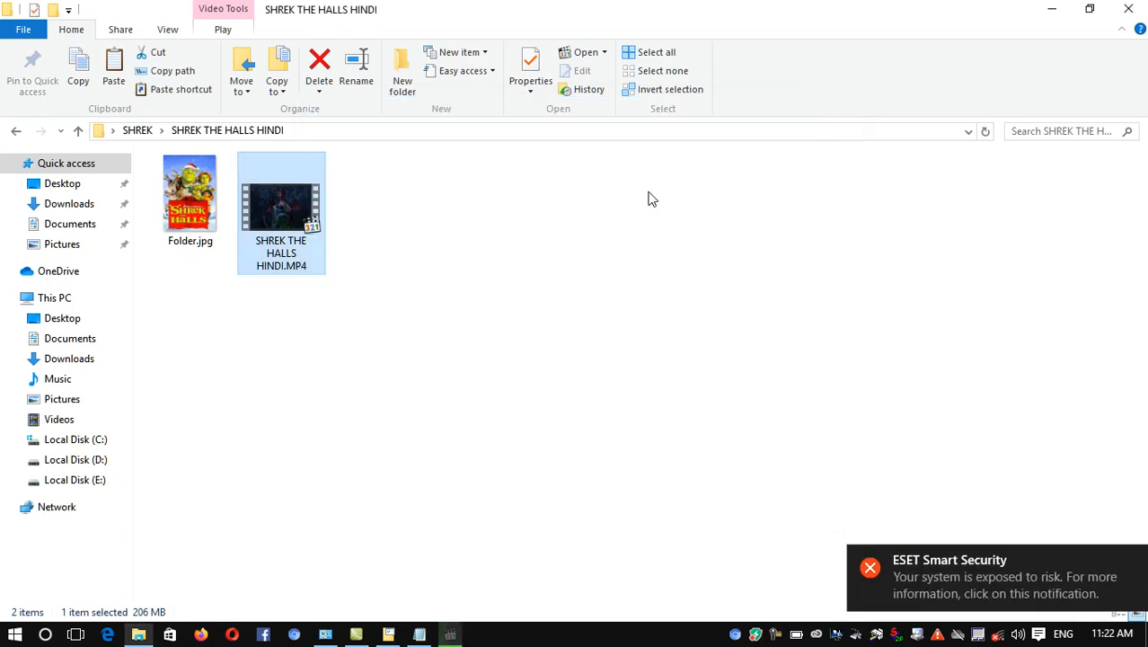
pyautogui.rightClick(295, 223)
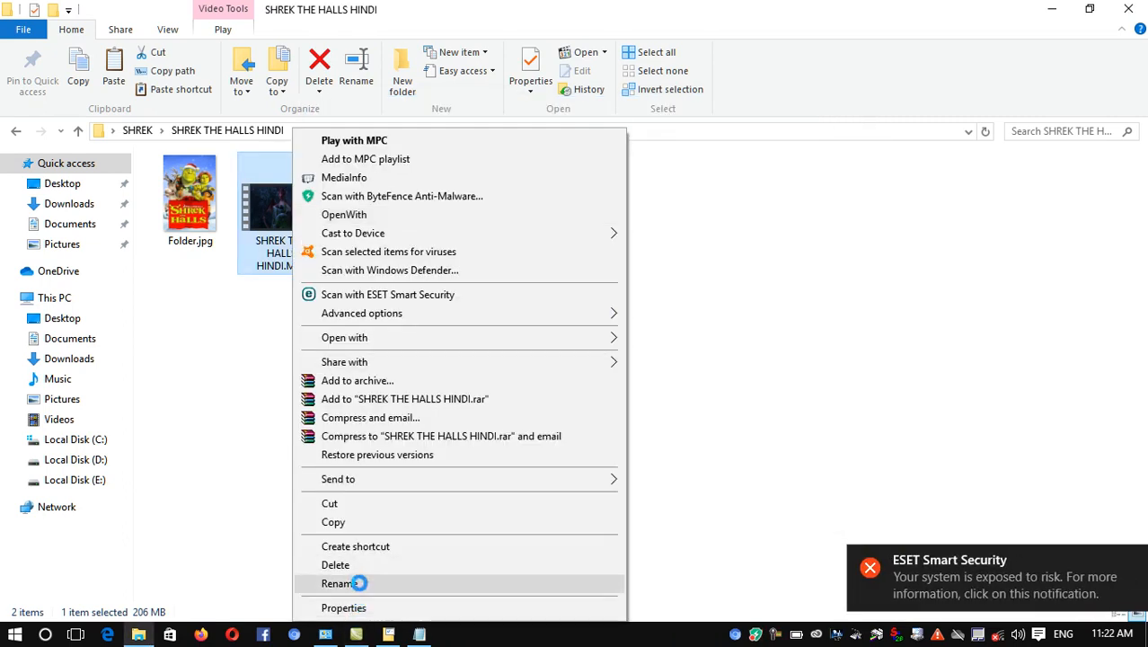
pyautogui.click(359, 583)
pyautogui.click(199, 218)
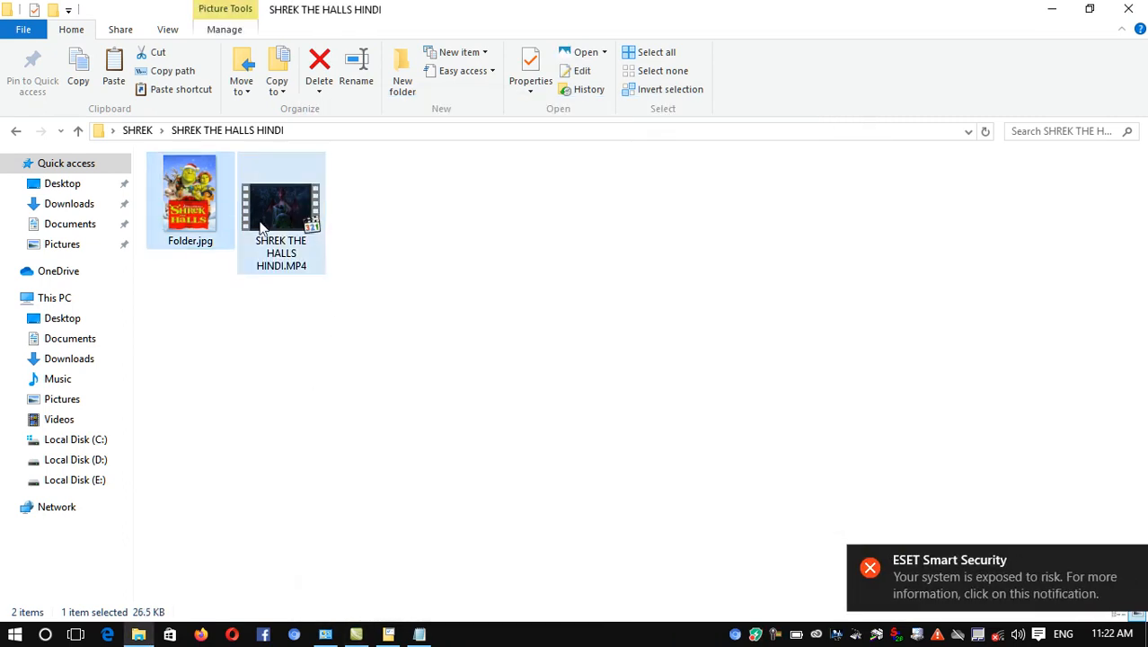
# - Rename the SHREK THE HALLS HINDI.MP4 video to 00000 without its extension and accept the extension change
pyautogui.rightClick(273, 229)
pyautogui.click(320, 583)
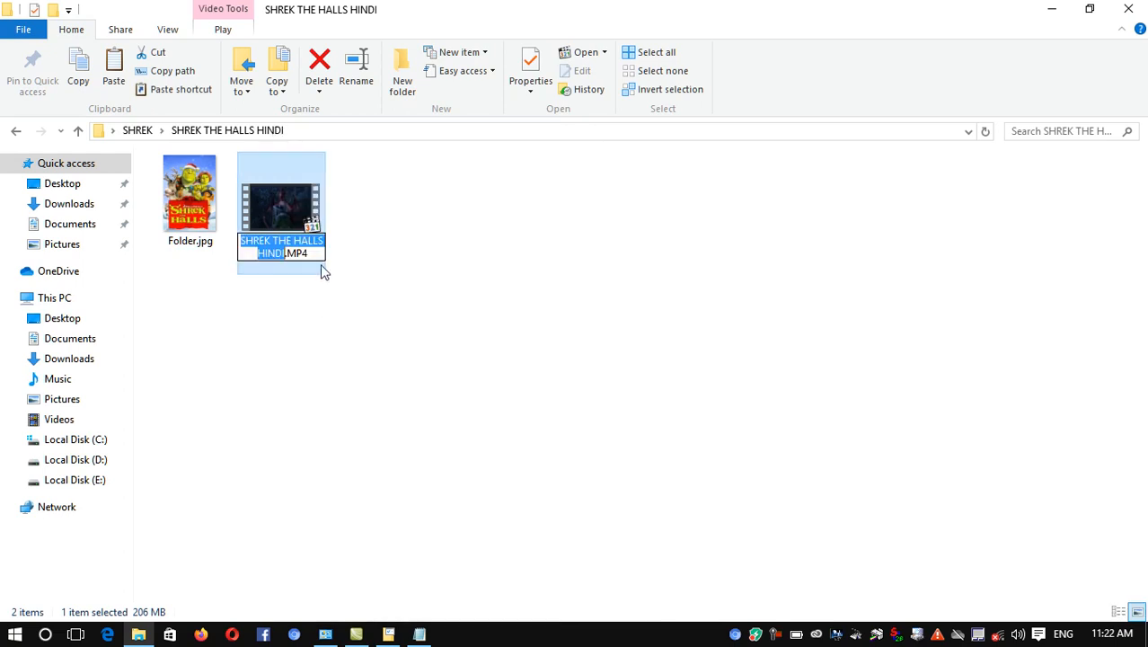
pyautogui.hotkey('ctrl', 'a')
pyautogui.press('BackSpace')
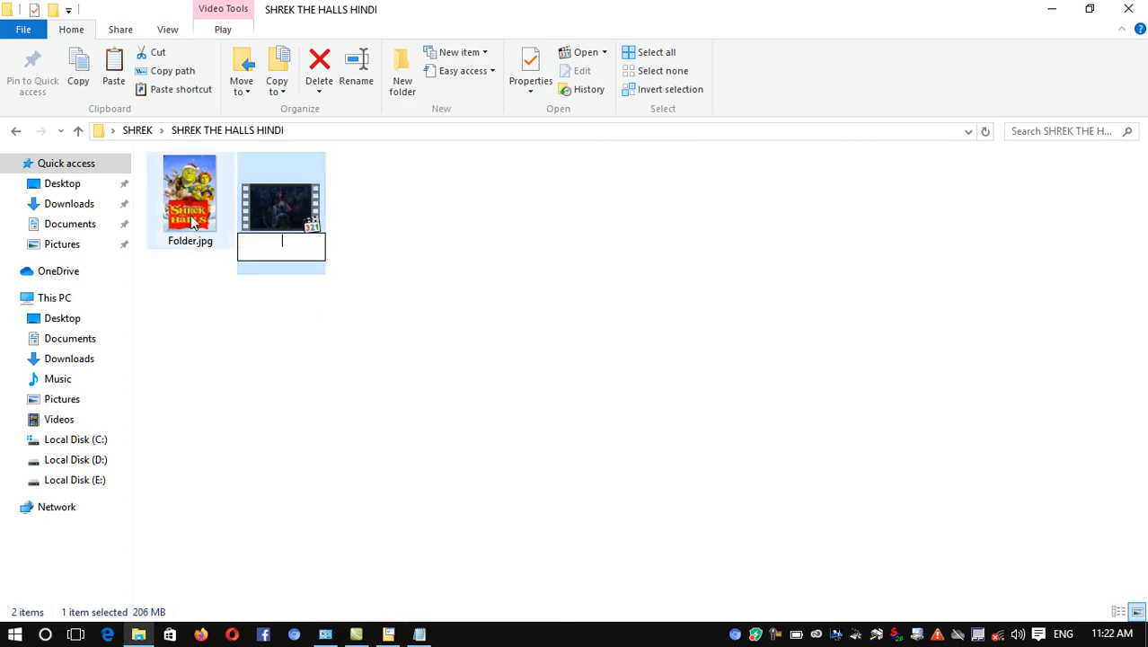
pyautogui.write('00000')
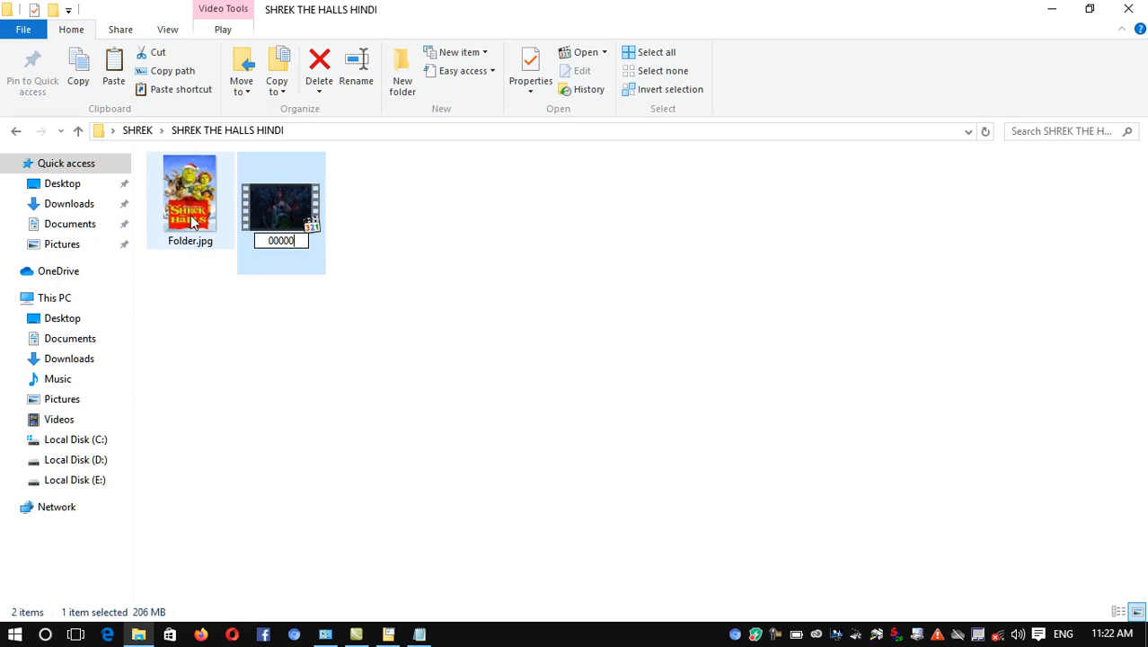
pyautogui.press('Return')
pyautogui.press('Return')
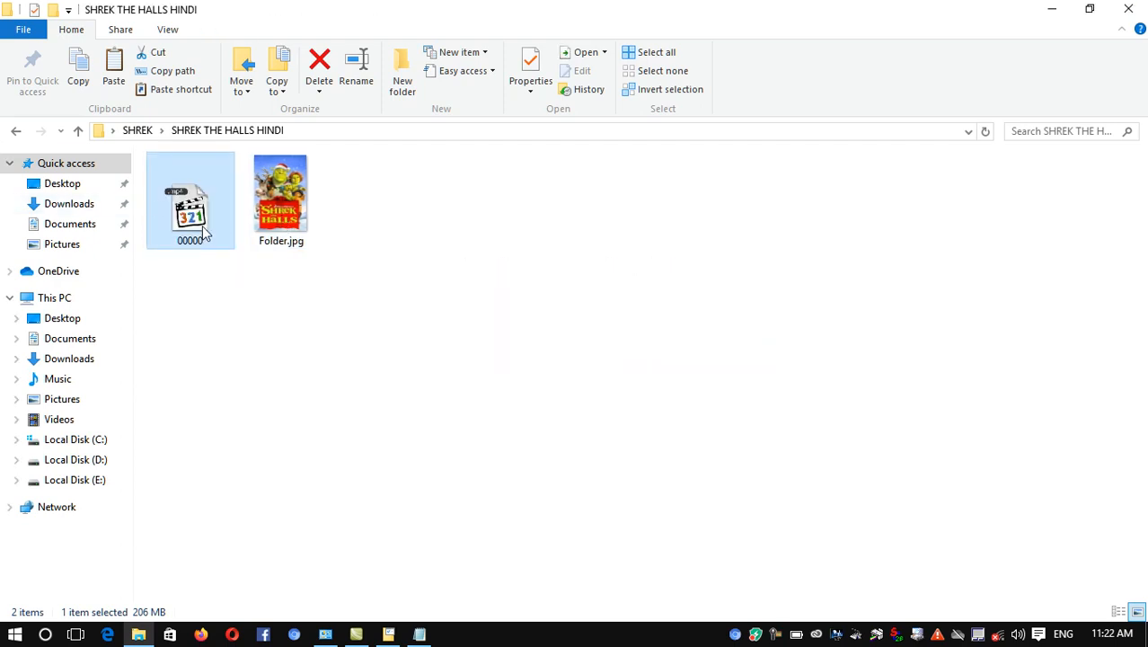
# - Undo the rename of the video file and close the folder window
pyautogui.click(245, 361)
pyautogui.hotkey('ctrl', 'z')
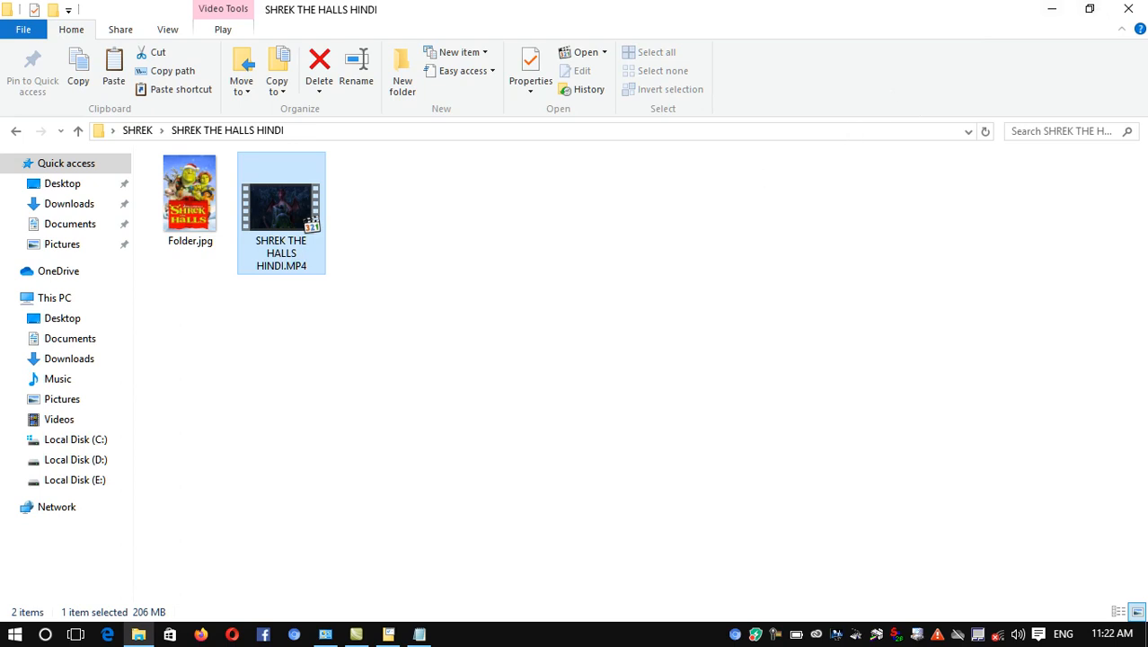
pyautogui.click(1129, 9)
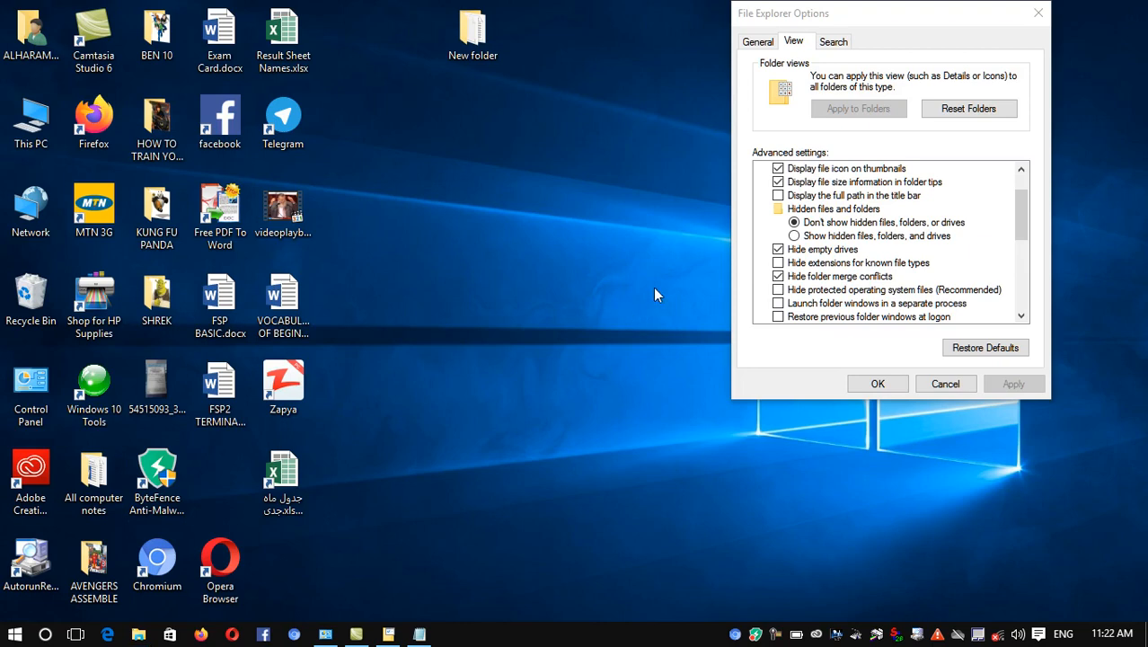
# - Replace the text in the open Notepad note with Search and an indented second line reading Word file
pyautogui.doubleClick(27, 123)
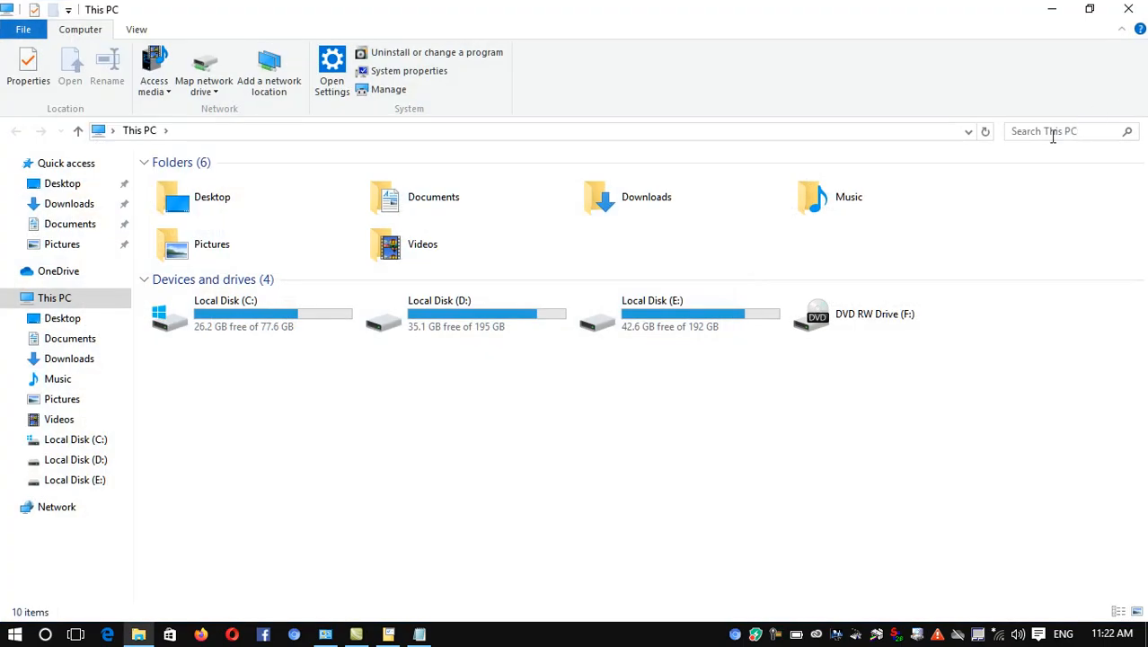
pyautogui.click(420, 632)
pyautogui.hotkey('ctrl', 'a')
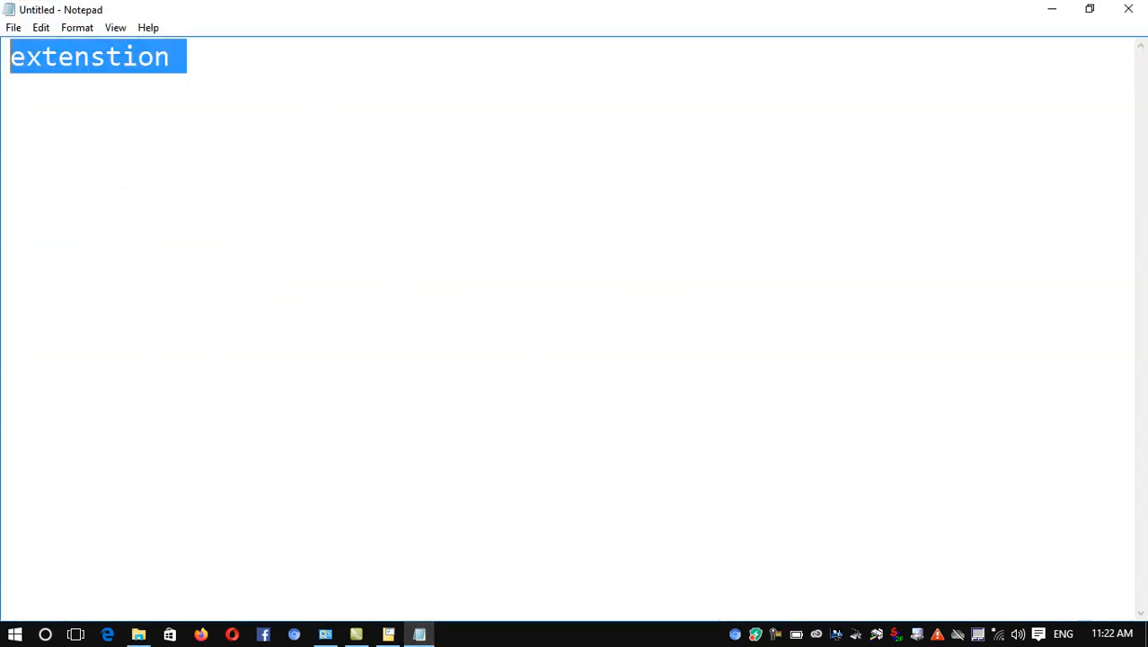
pyautogui.write('Search')
pyautogui.press('Return')
pyautogui.press('Tab')
pyautogui.write('Word')
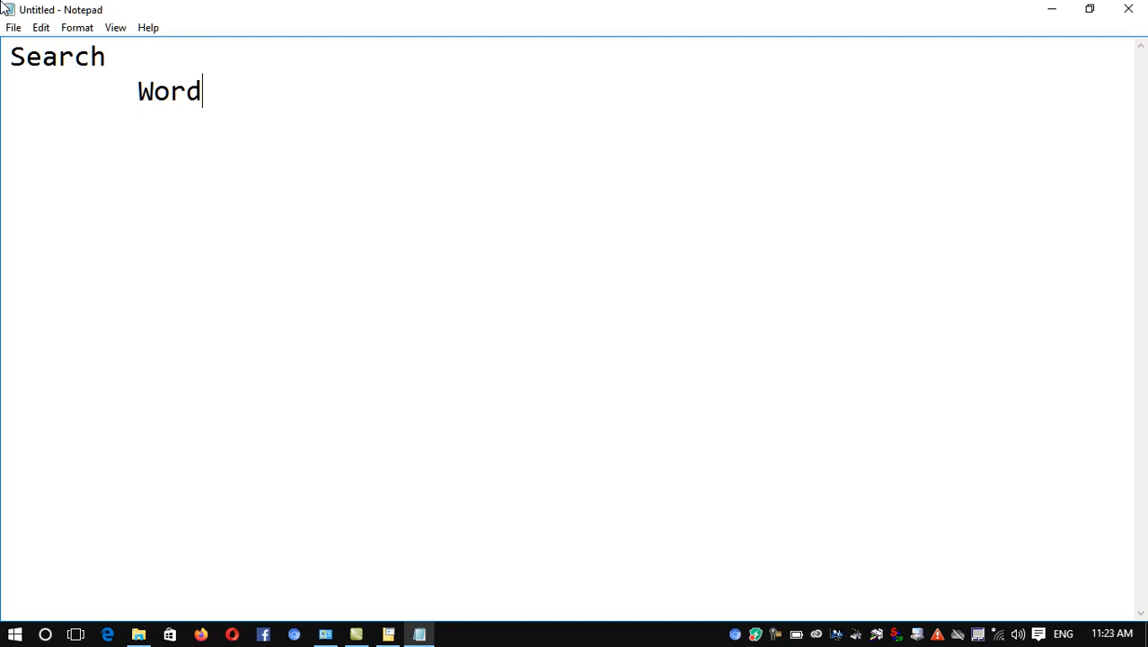
pyautogui.press('BackSpace')
pyautogui.write('Wo')
pyautogui.press('BackSpace')
pyautogui.press('BackSpace')
pyautogui.write('d file')
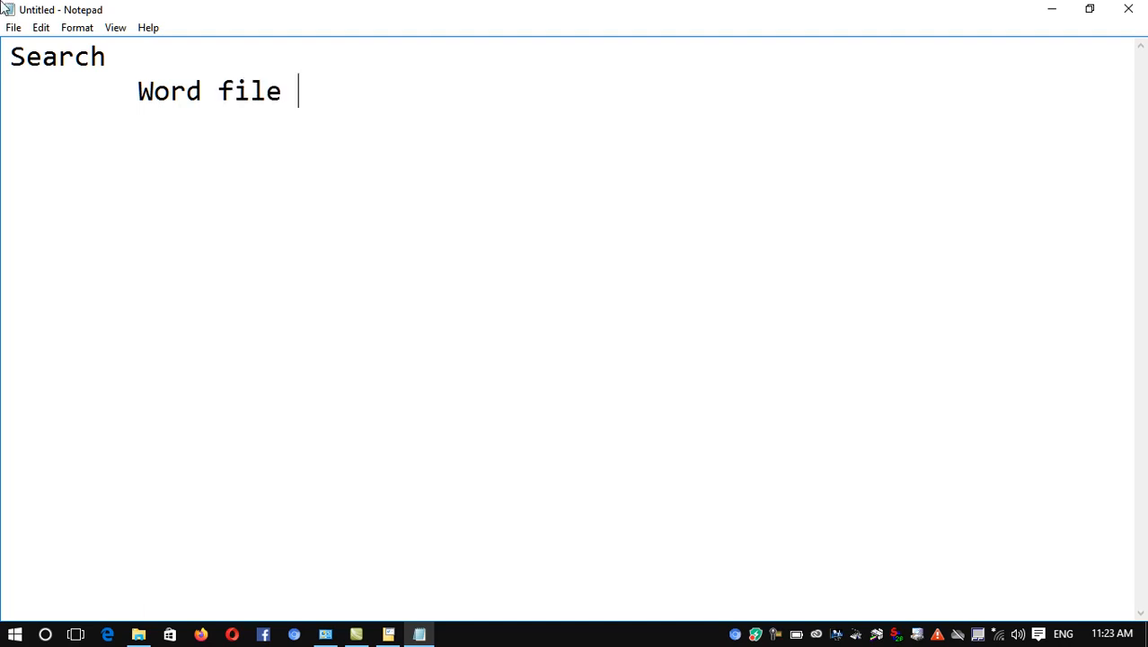
pyautogui.click(1044, 9)
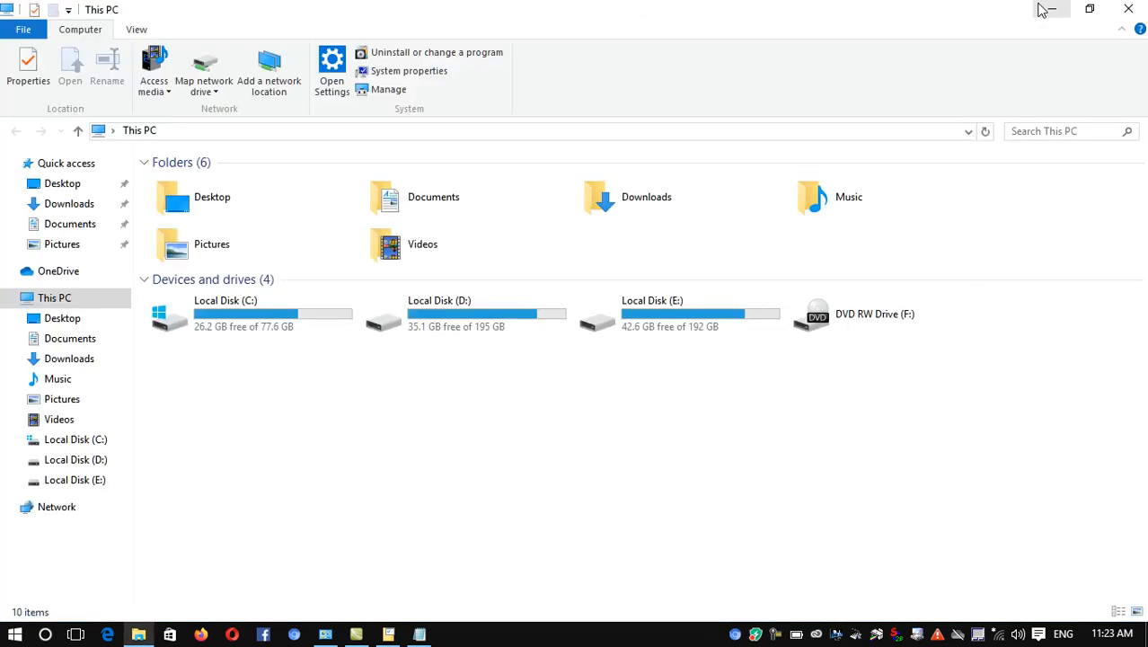
# - Browse drive E: through the الحرمين معلومات folder to its نهایی جدول subfolder, and close the window
pyautogui.click(1044, 9)
pyautogui.doubleClick(26, 112)
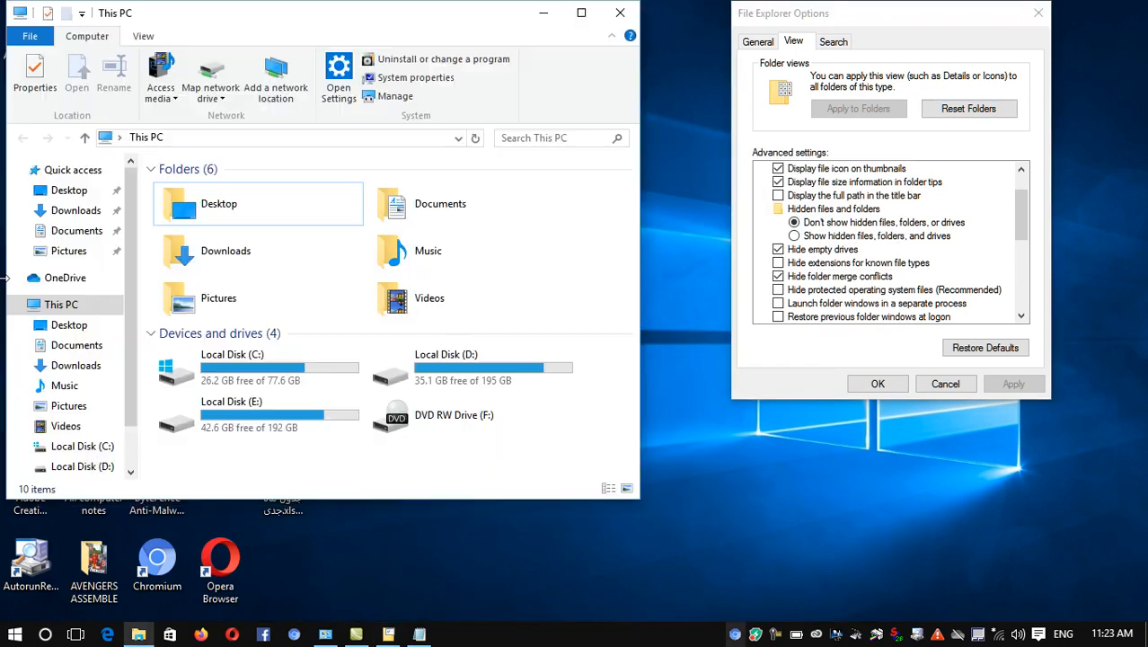
pyautogui.click(582, 12)
pyautogui.doubleClick(642, 312)
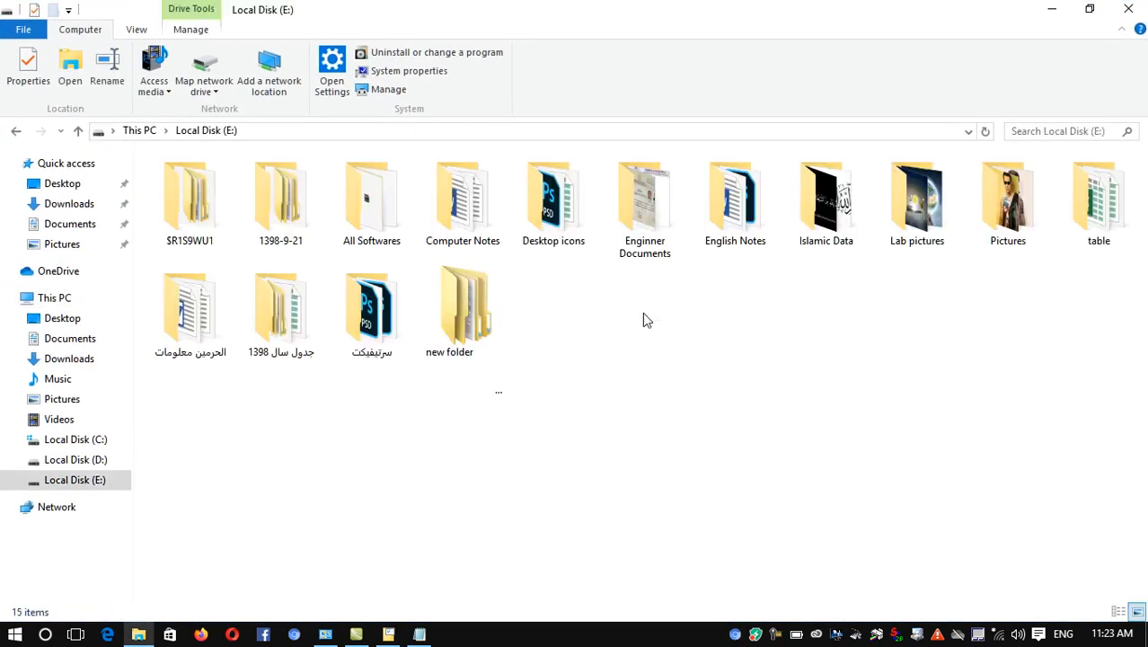
pyautogui.doubleClick(190, 310)
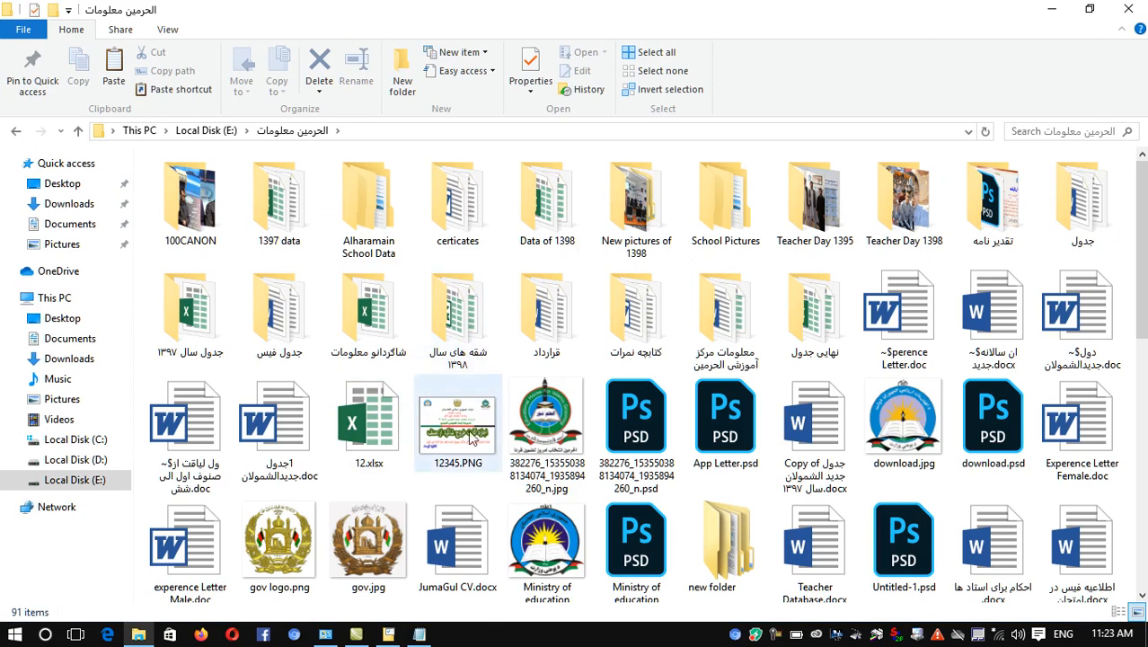
pyautogui.doubleClick(815, 309)
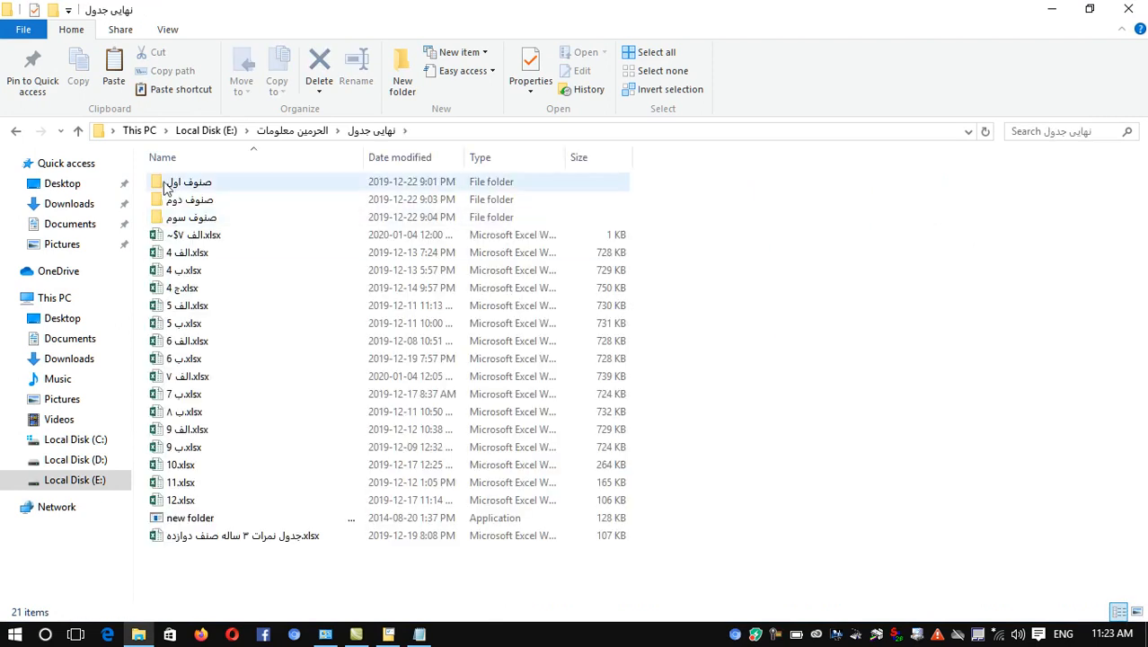
pyautogui.click(16, 131)
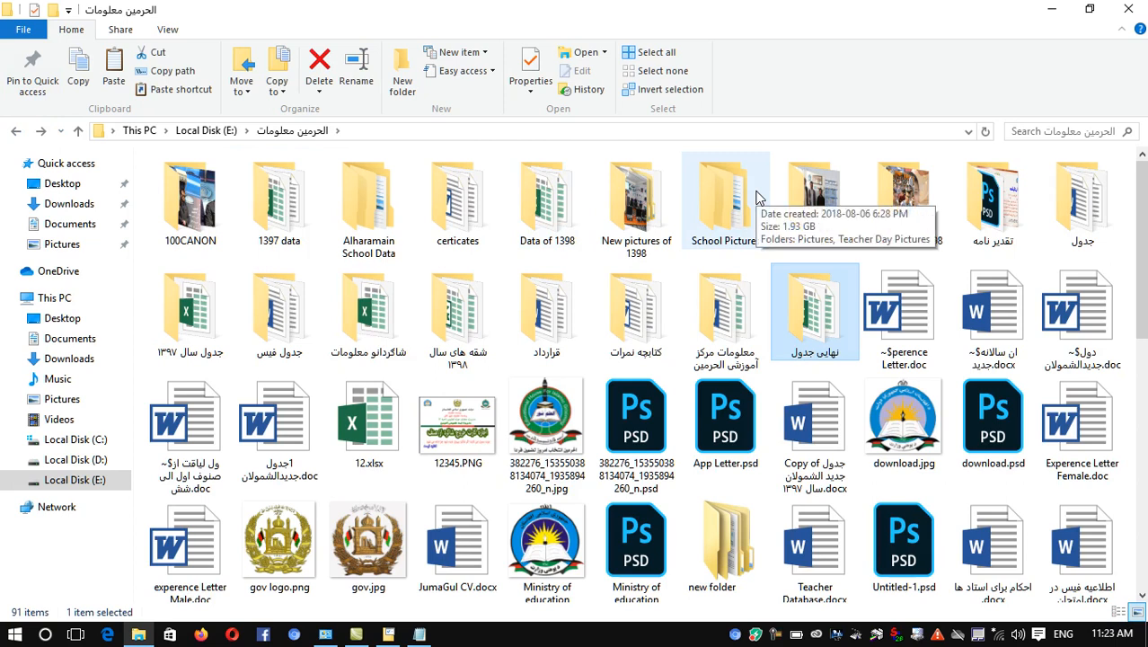
pyautogui.click(1128, 9)
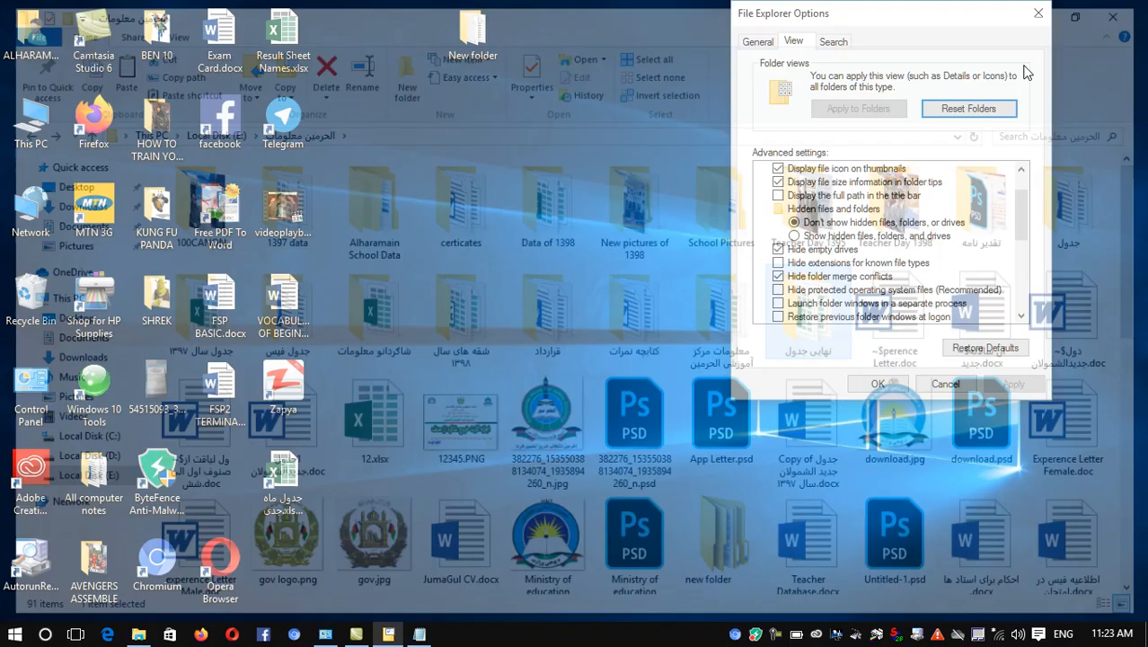
# - Glance at the Notepad note, open This PC to show its recent search suggestions, and minimize the window
pyautogui.click(422, 634)
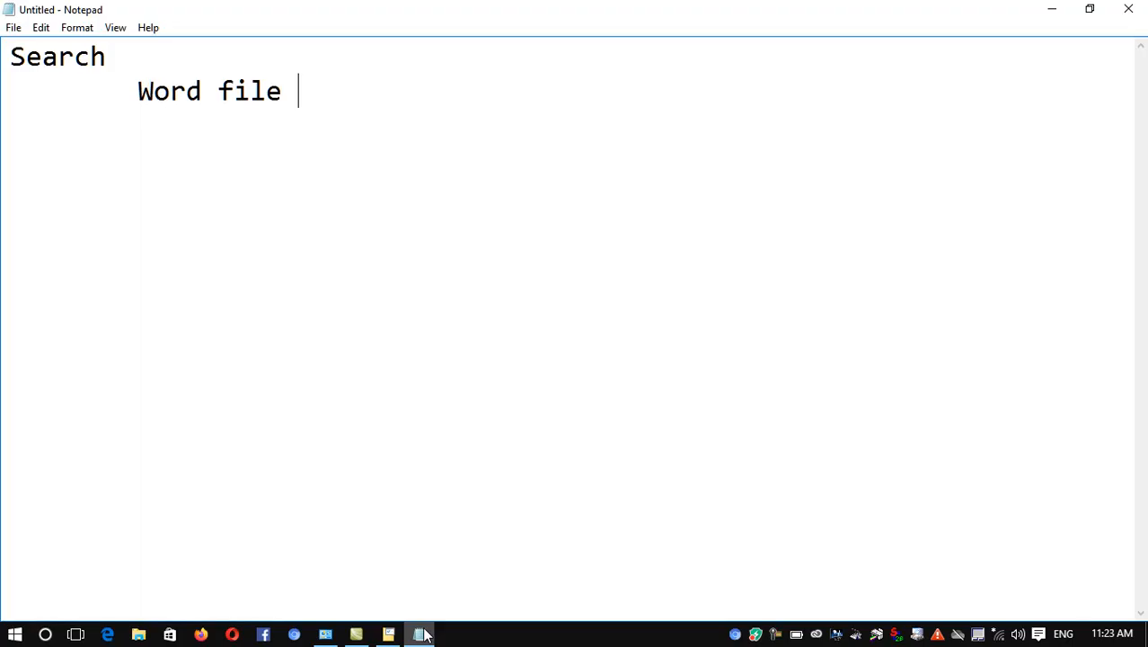
pyautogui.click(422, 634)
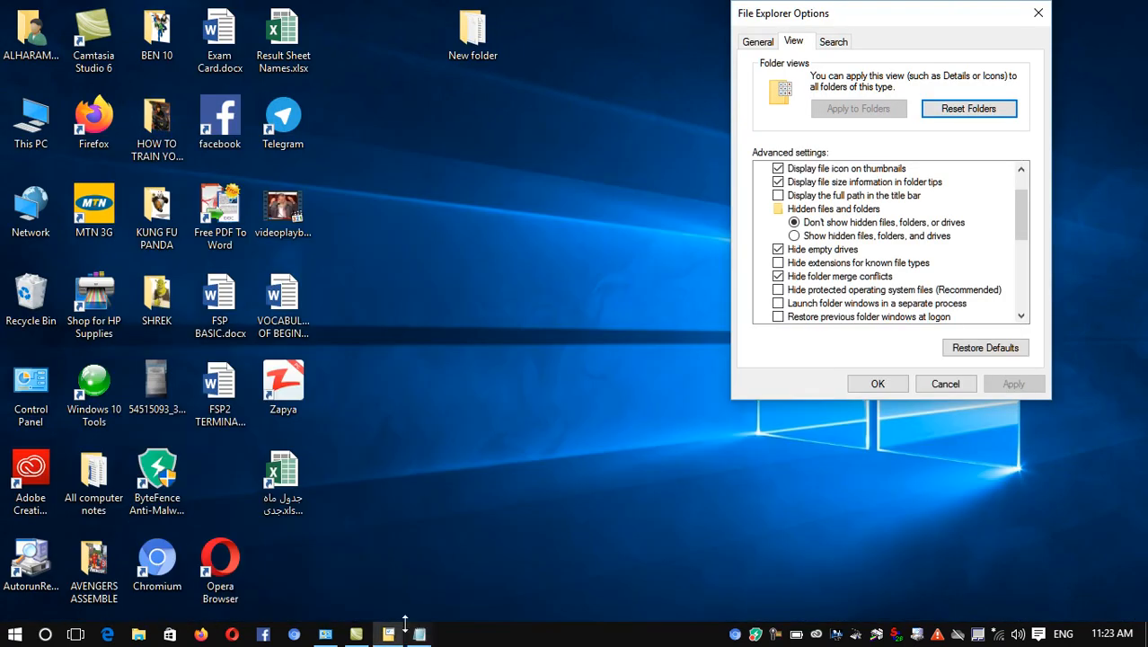
pyautogui.click(29, 124)
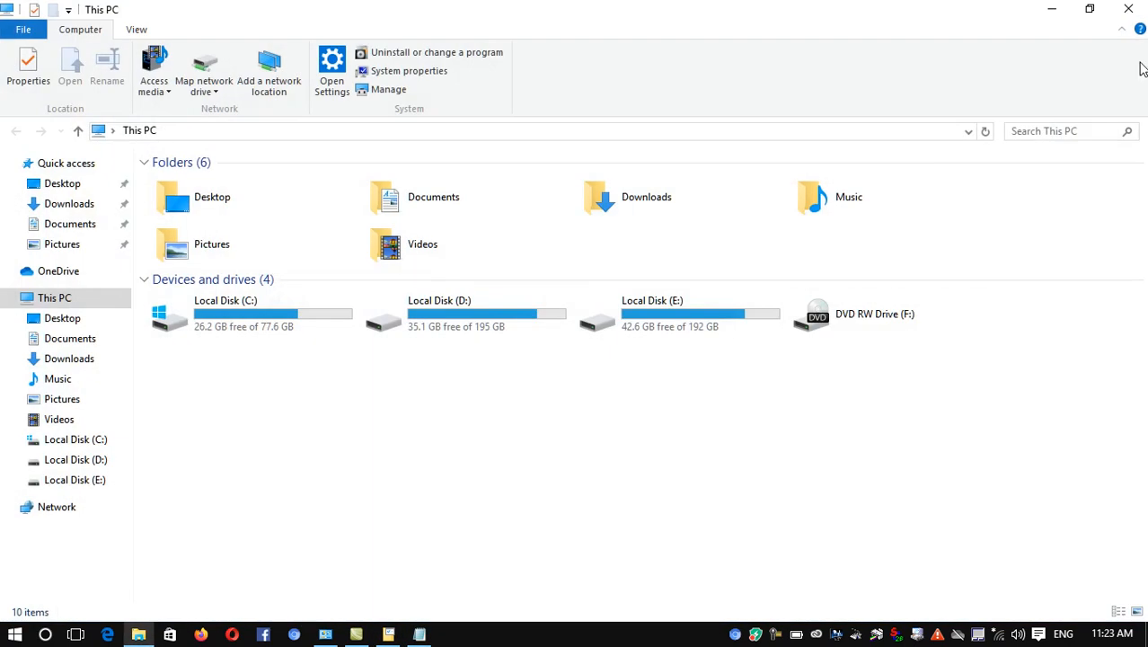
pyautogui.click(1071, 130)
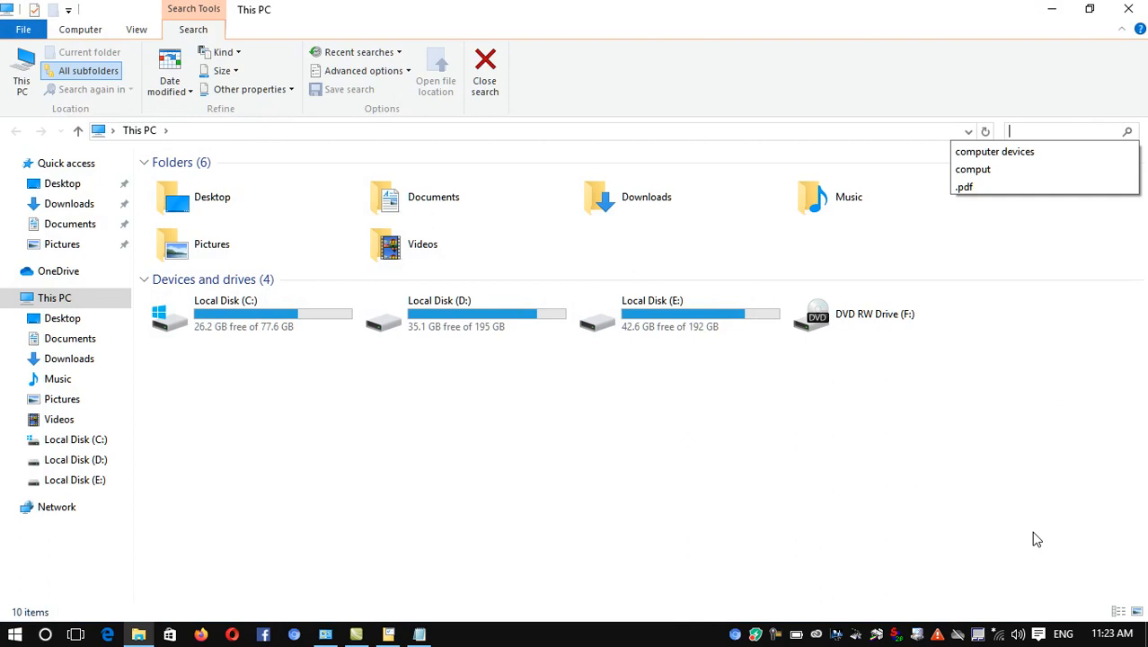
pyautogui.click(1037, 538)
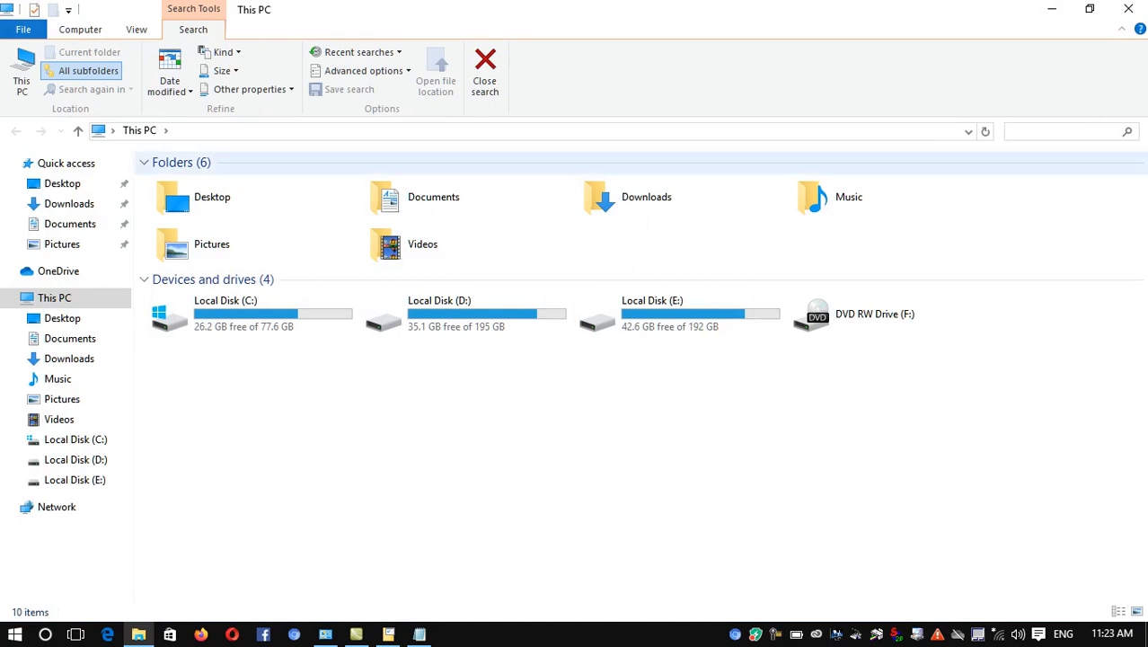
pyautogui.click(1051, 9)
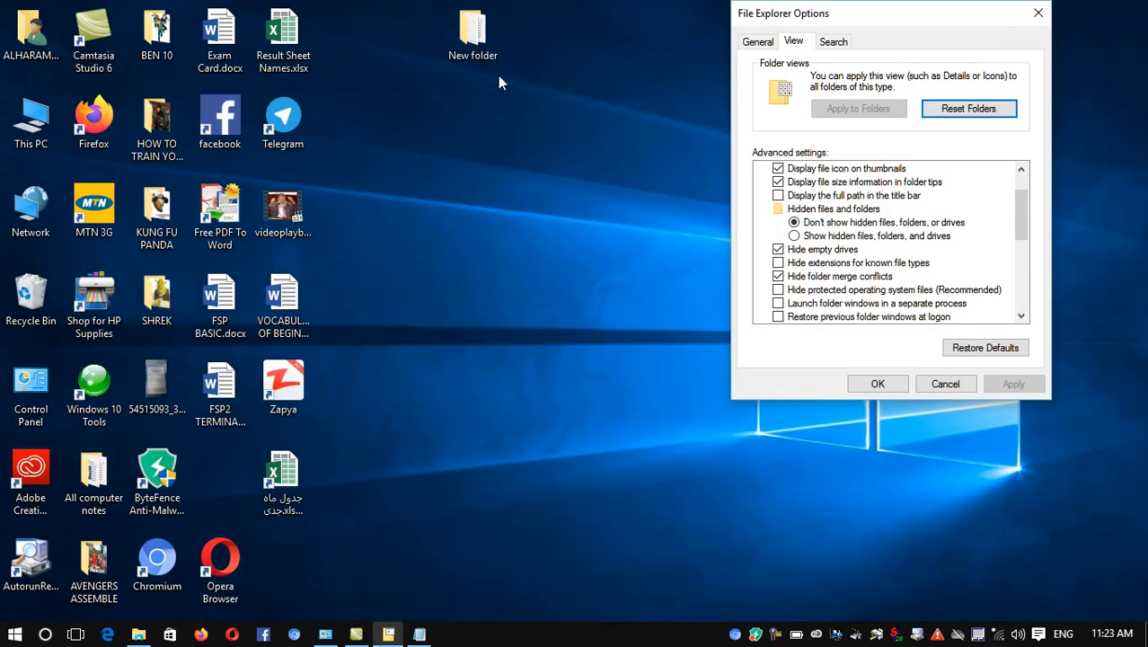
# - Try to open the extensionless 00000 file in the desktop's New folder, and dismiss the program prompt
pyautogui.doubleClick(473, 32)
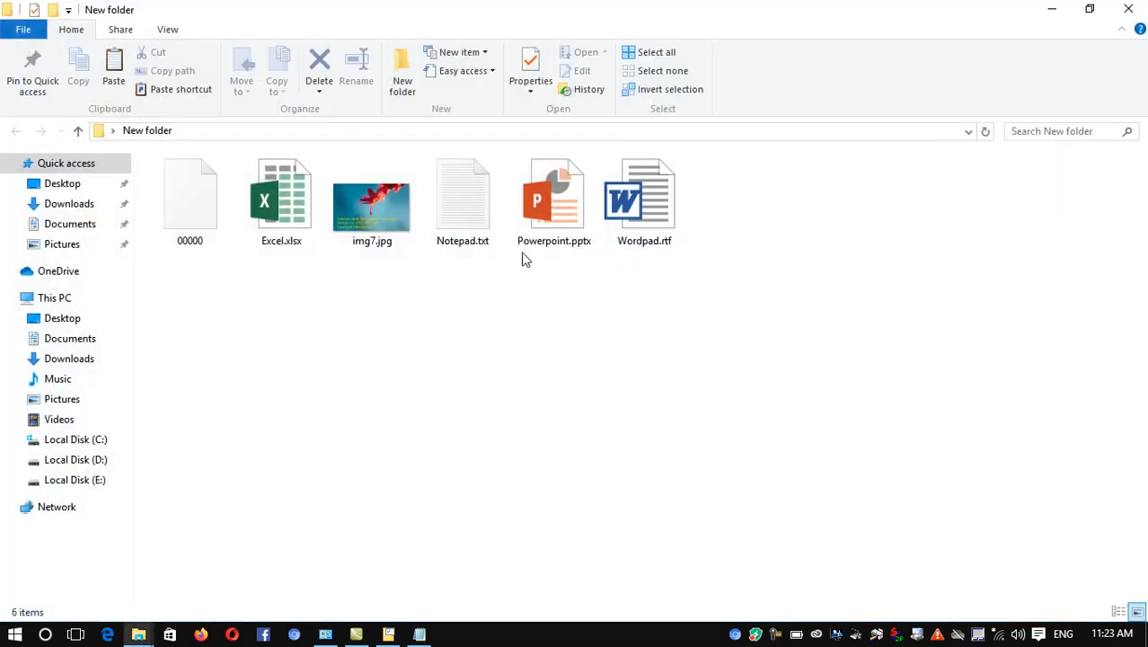
pyautogui.click(201, 243)
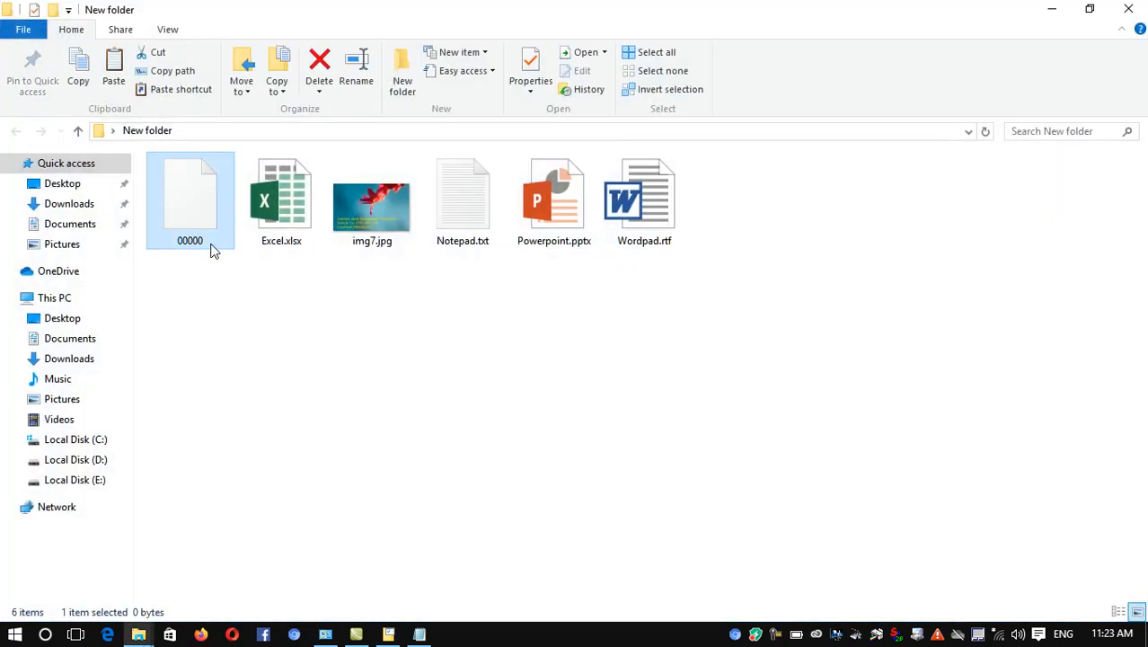
pyautogui.doubleClick(196, 226)
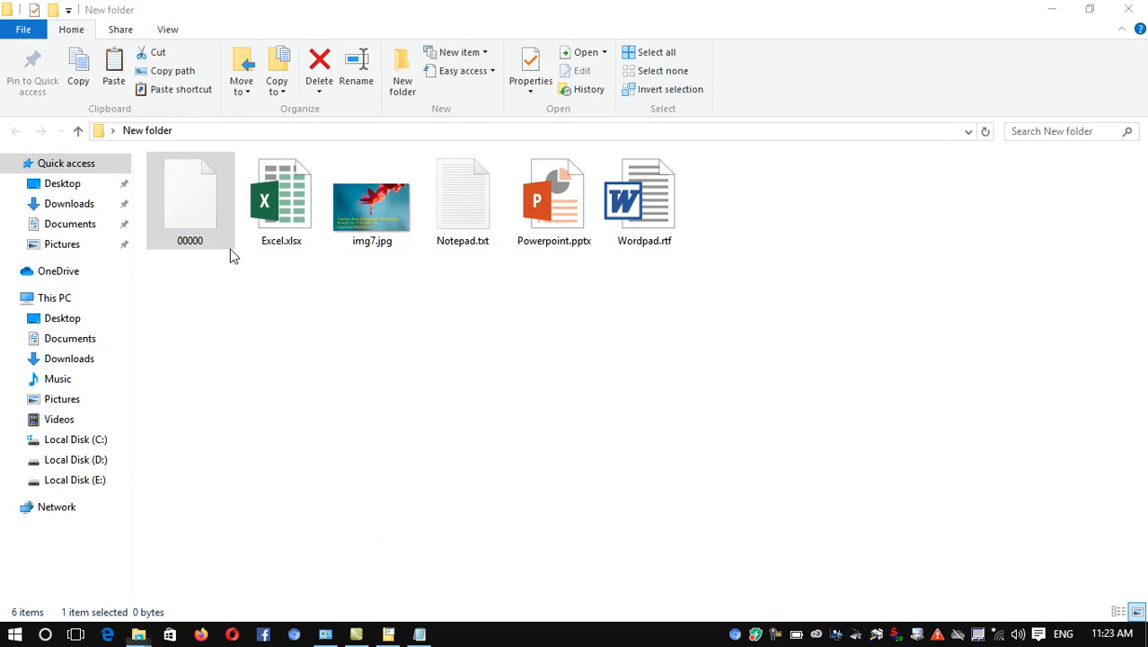
pyautogui.click(894, 269)
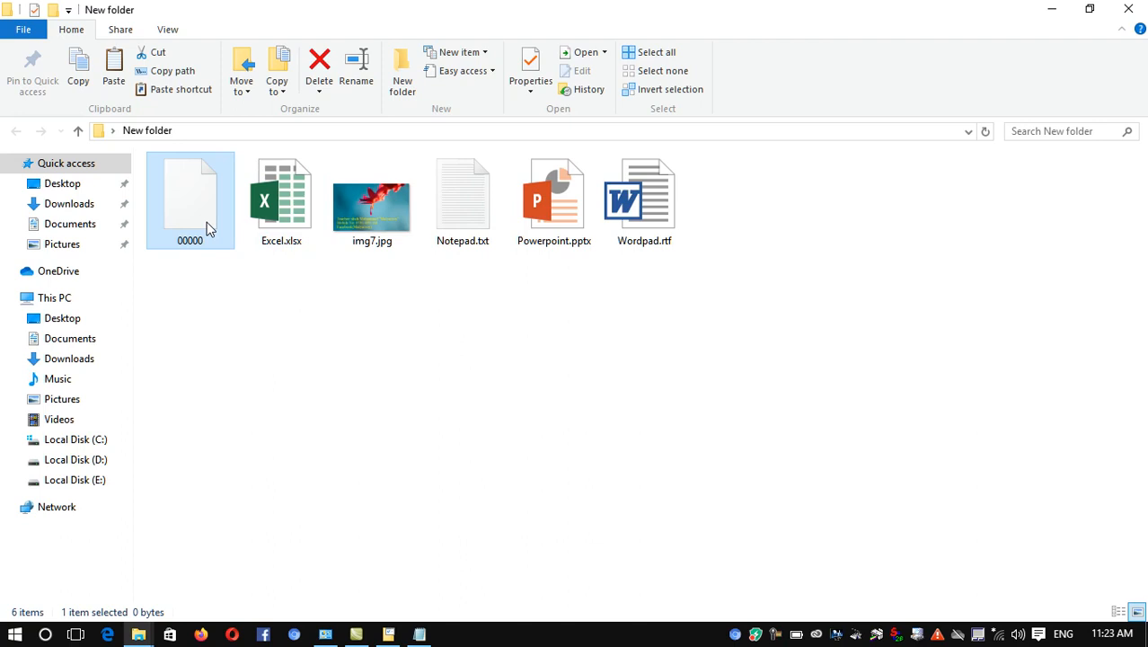
# - Rename the extensionless 00000 file to file.docx
pyautogui.press('F2')
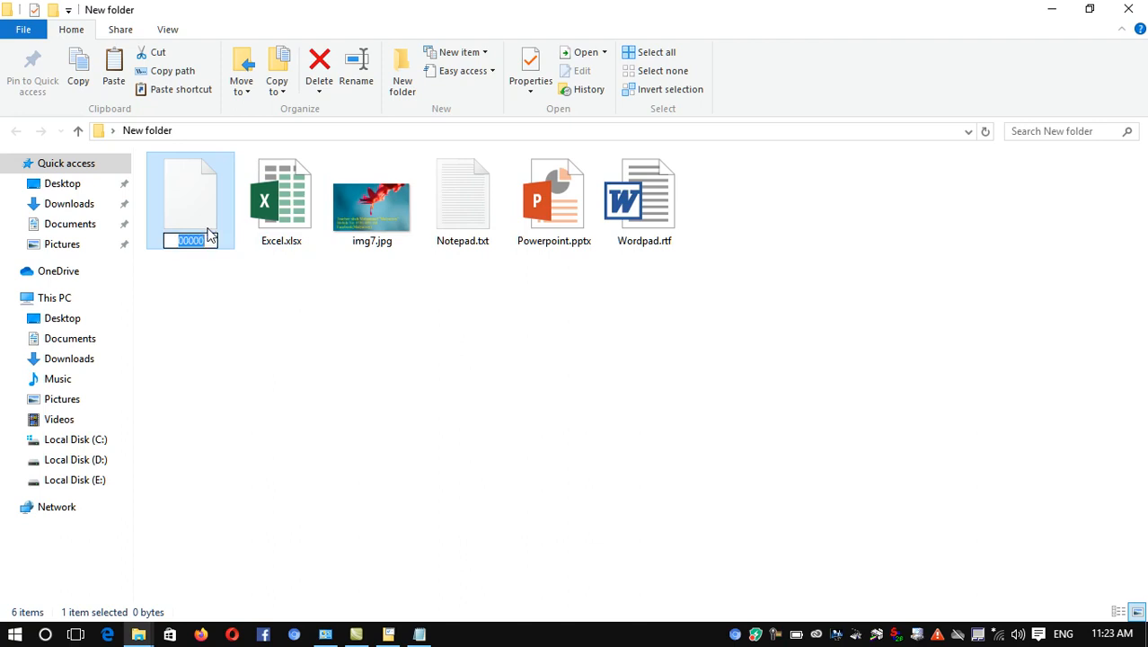
pyautogui.write('file.docx')
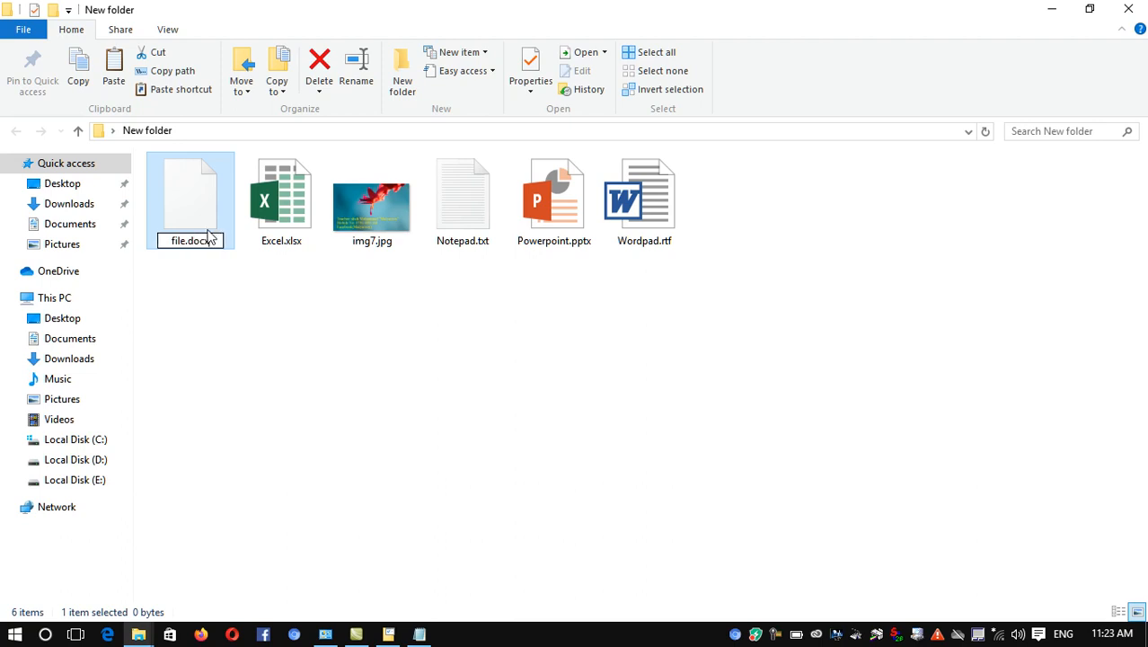
pyautogui.press('Return')
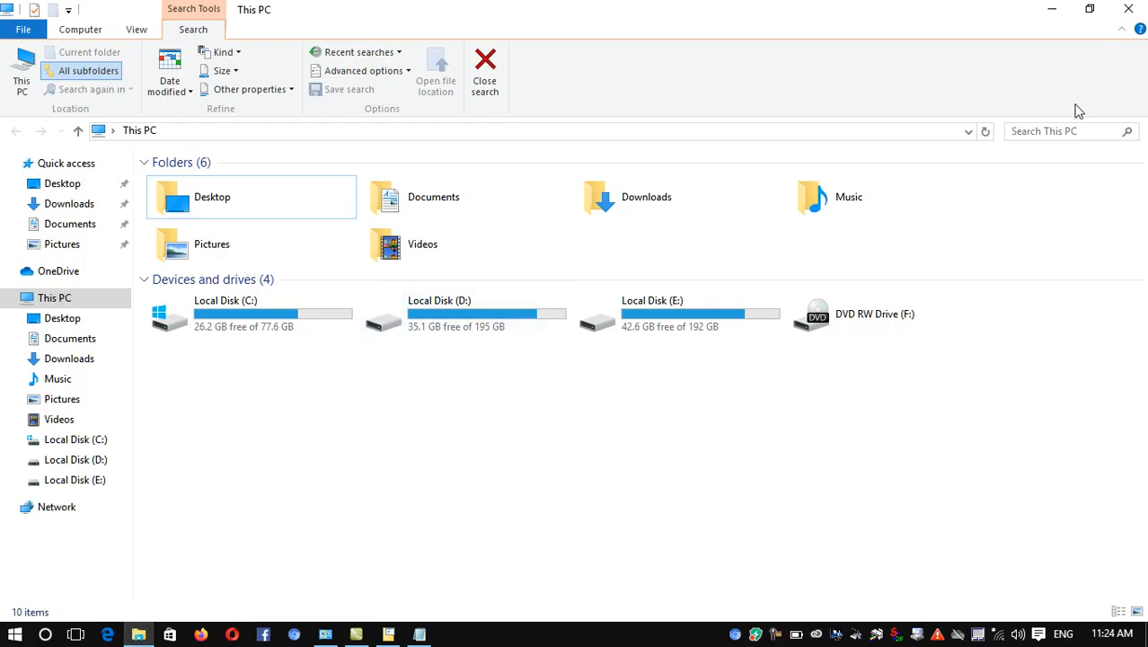
# - Add the line word (.docx) below Word file in the Notepad note, and return to This PC
pyautogui.click(1067, 131)
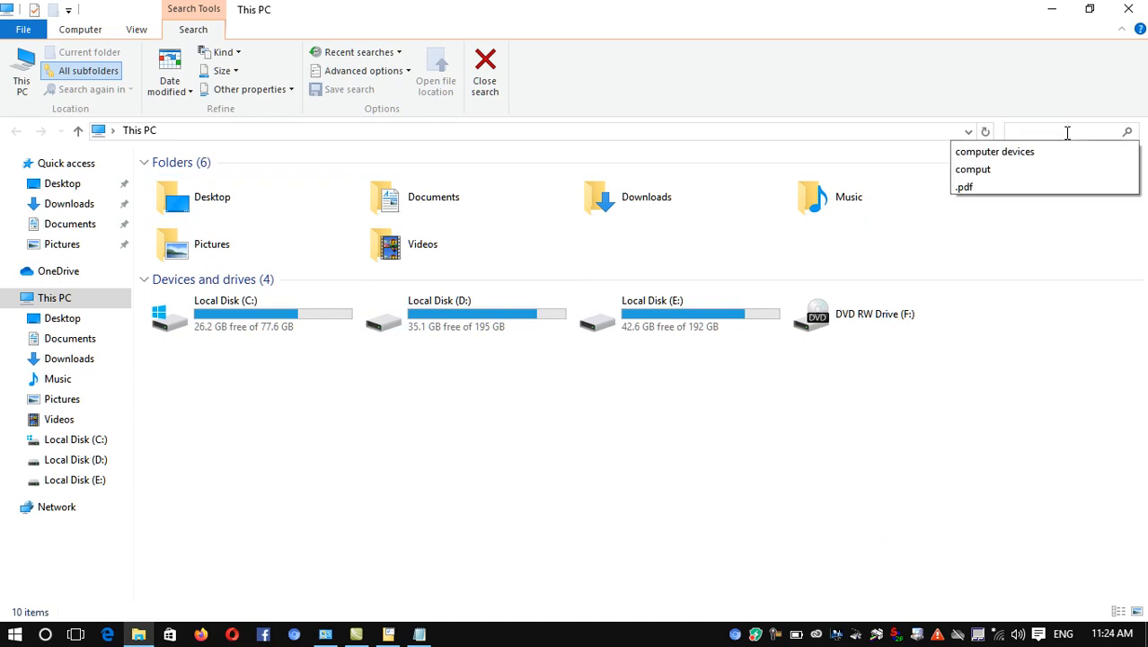
pyautogui.click(409, 629)
pyautogui.write('wod')
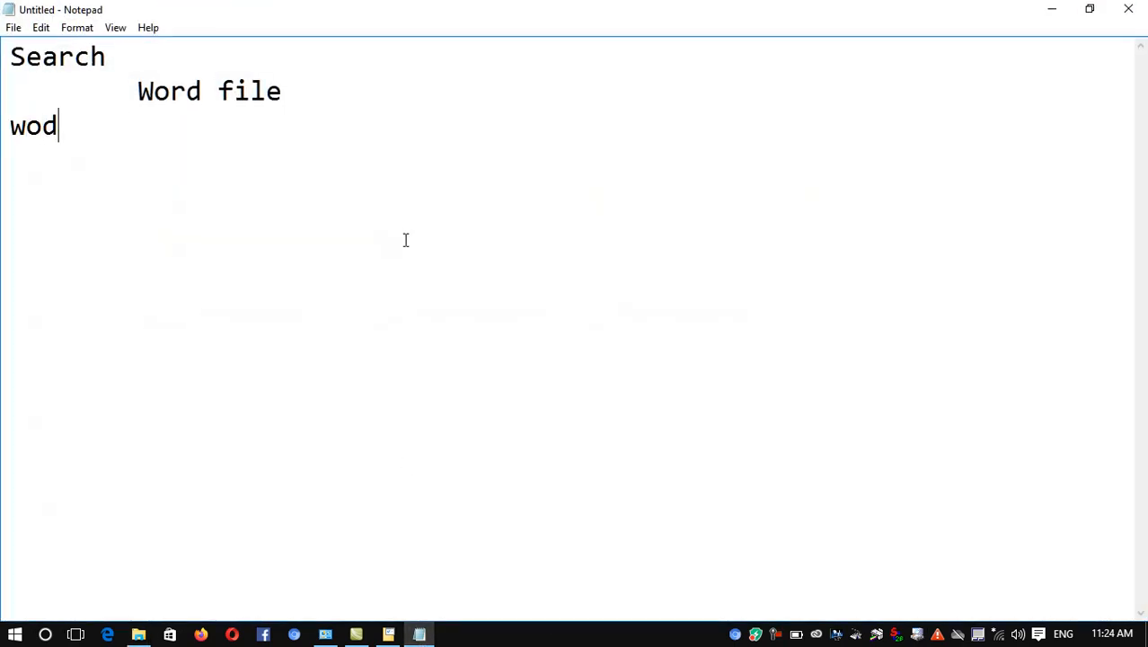
pyautogui.press('BackSpace')
pyautogui.write('rd (.')
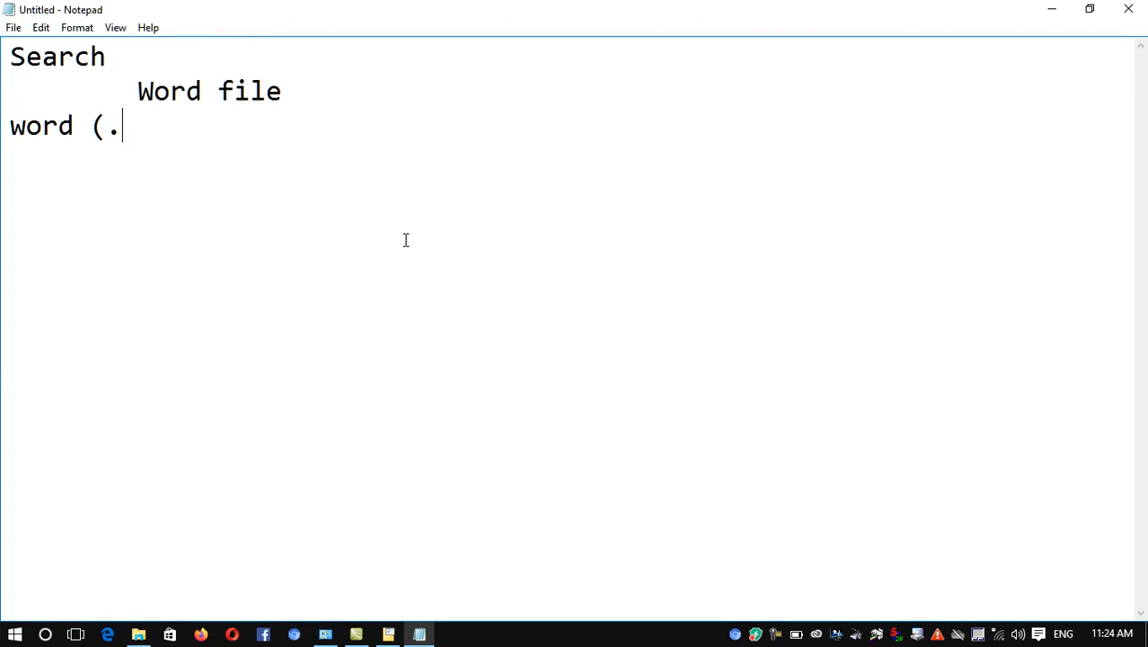
pyautogui.write('docx)')
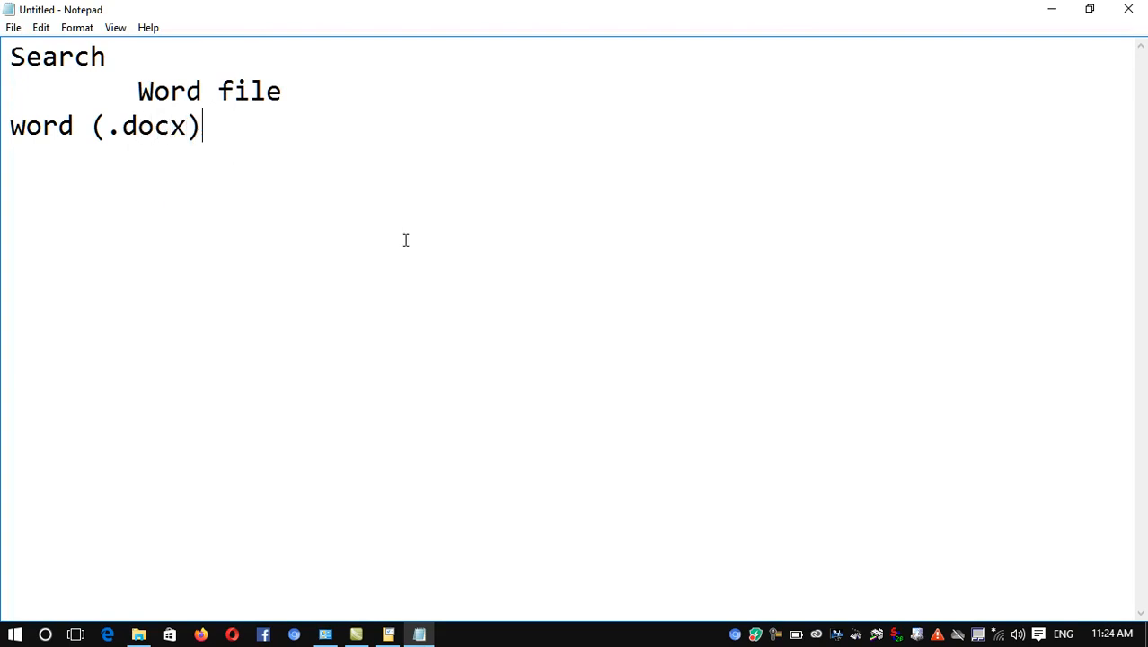
pyautogui.click(1058, 8)
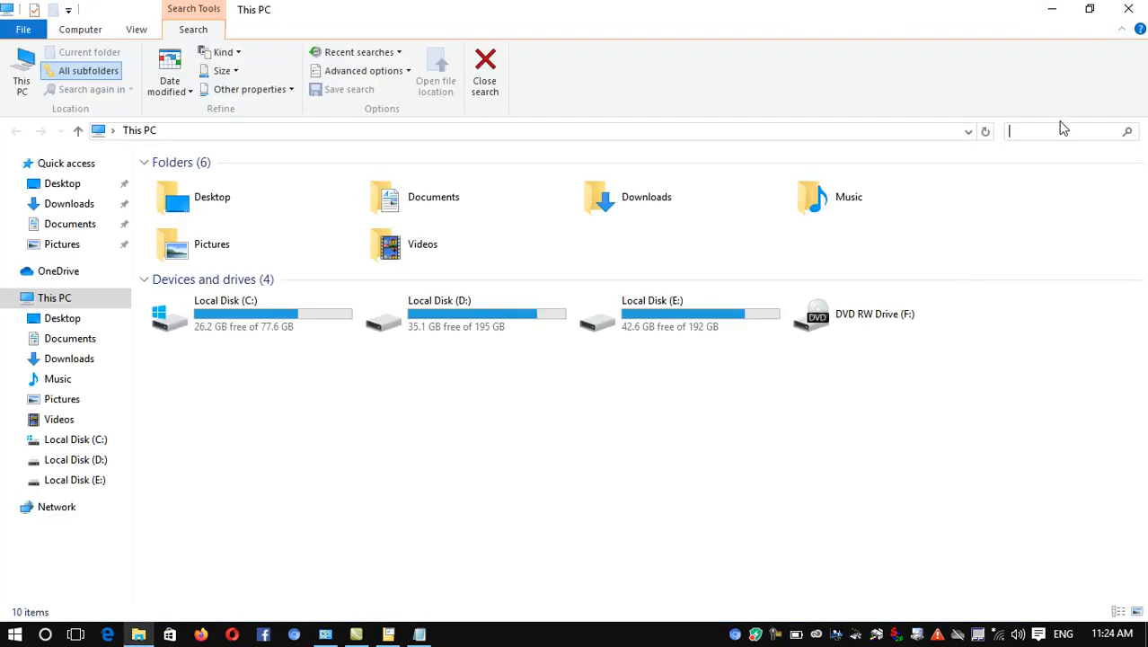
# - Search This PC for ..docx and clear the search
pyautogui.write('.')
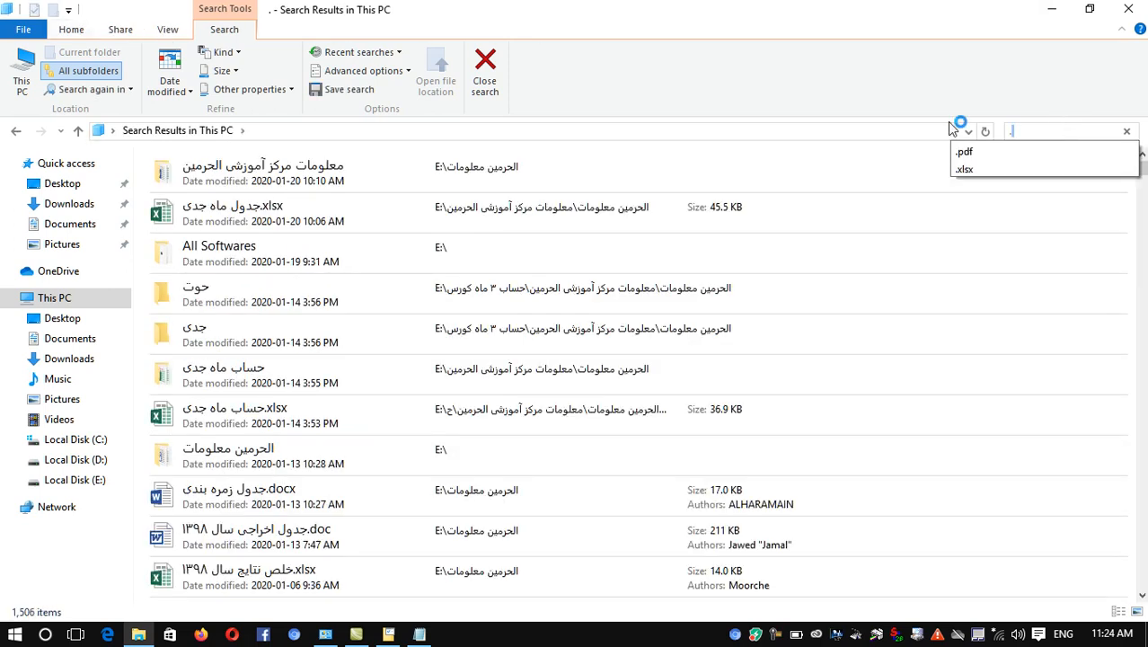
pyautogui.write('.docx')
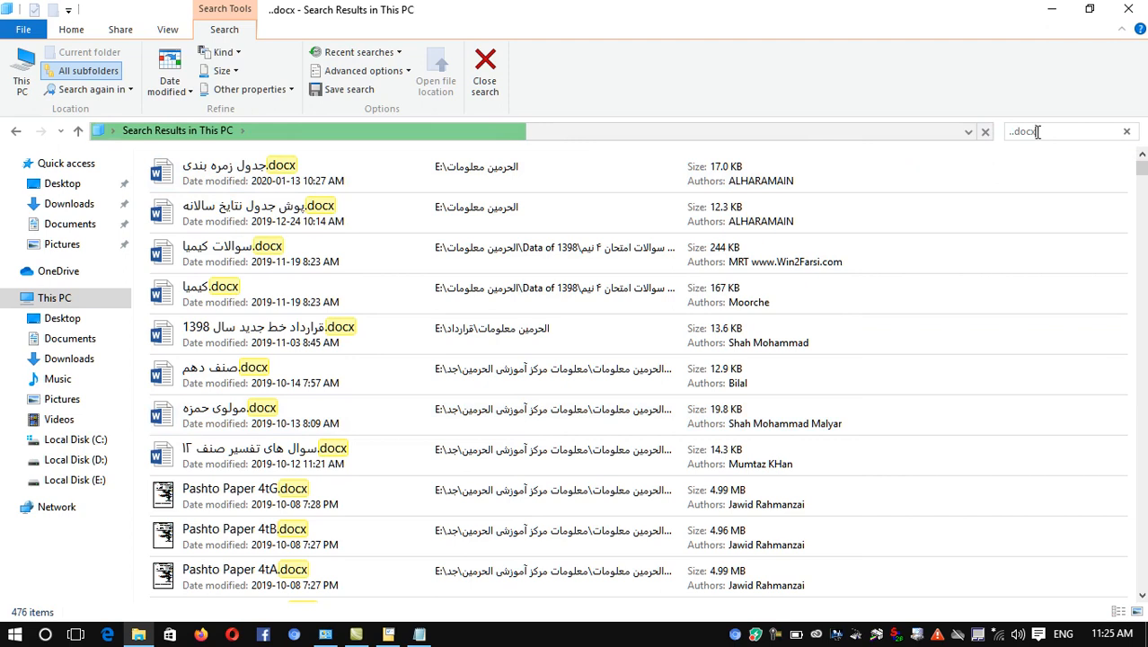
pyautogui.moveTo(1041, 131); pyautogui.dragTo(963, 133)
pyautogui.press('BackSpace')
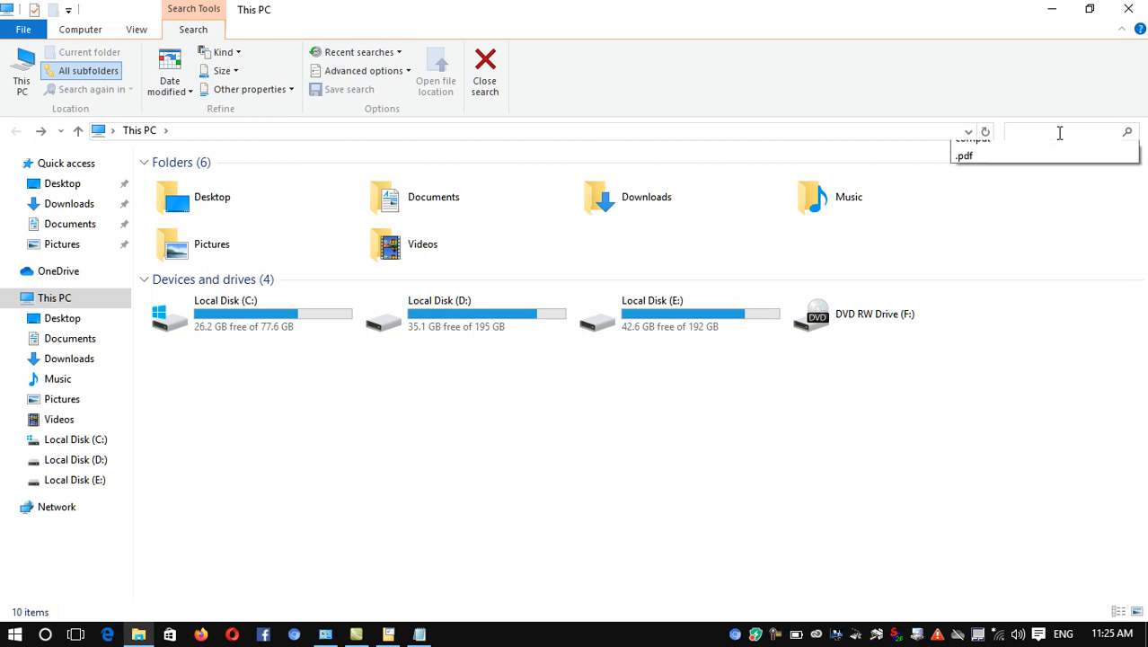
# - Open drive E:, look into the جدول سال 1398 folder, and open the الحرمين معلومات folder instead
pyautogui.click(626, 310)
pyautogui.doubleClick(626, 309)
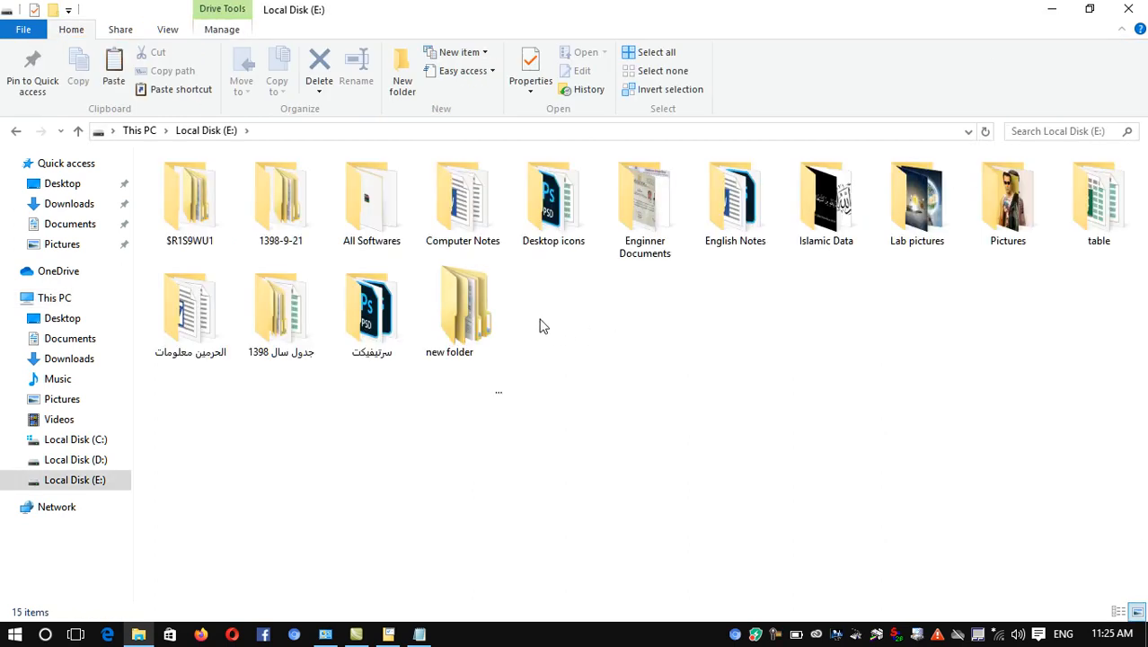
pyautogui.doubleClick(287, 310)
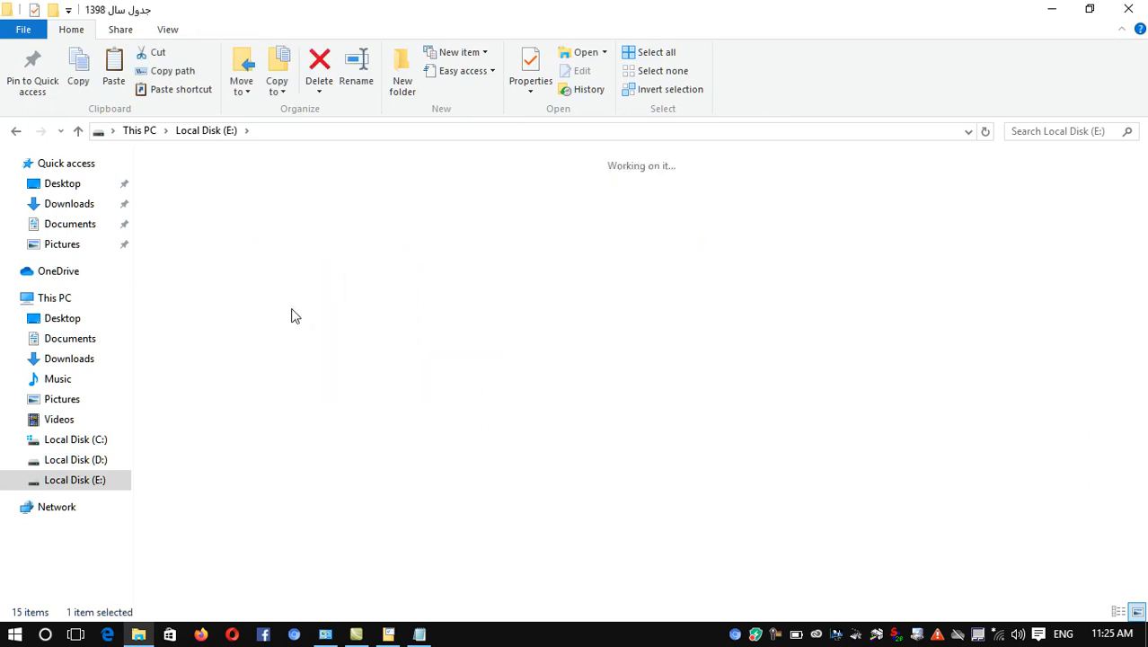
pyautogui.click(14, 132)
pyautogui.doubleClick(189, 307)
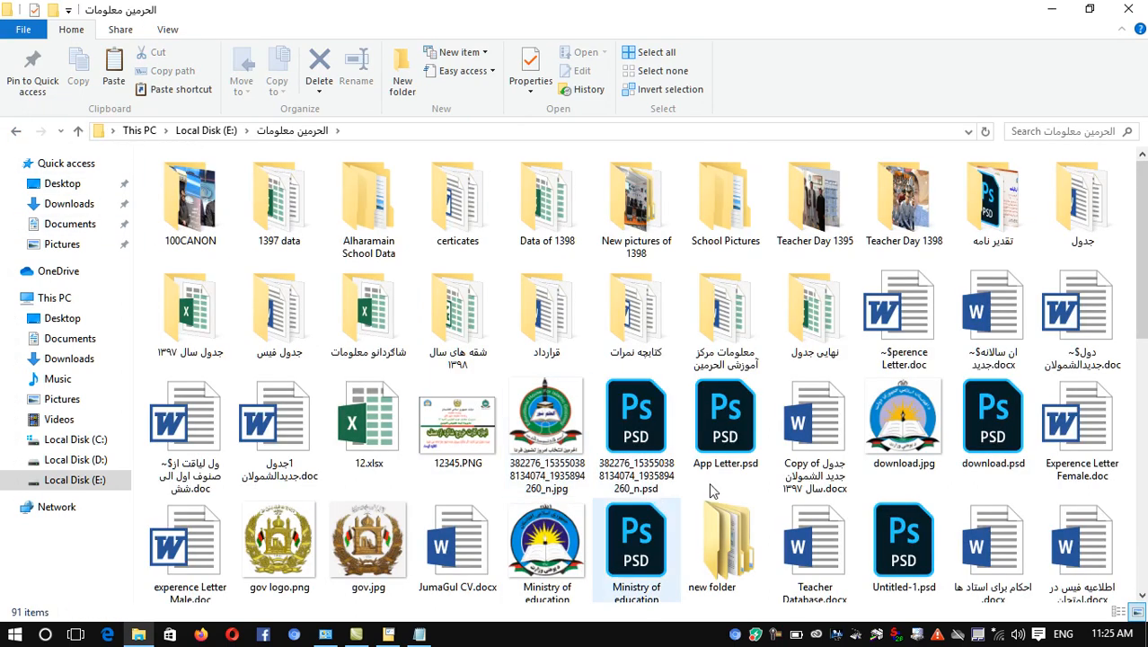
# - Look through the files in the الحرمين معلومات folder, and view the kinds of item that can be created on the desktop
pyautogui.scroll(-2, 805, 438)
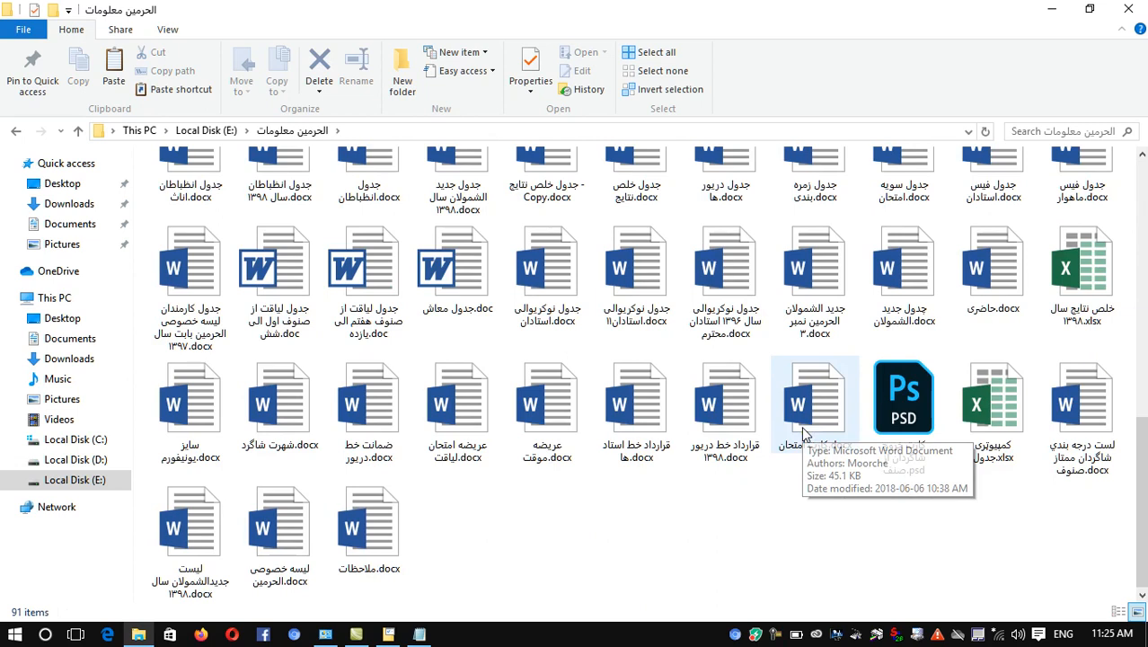
pyautogui.rightClick(512, 550)
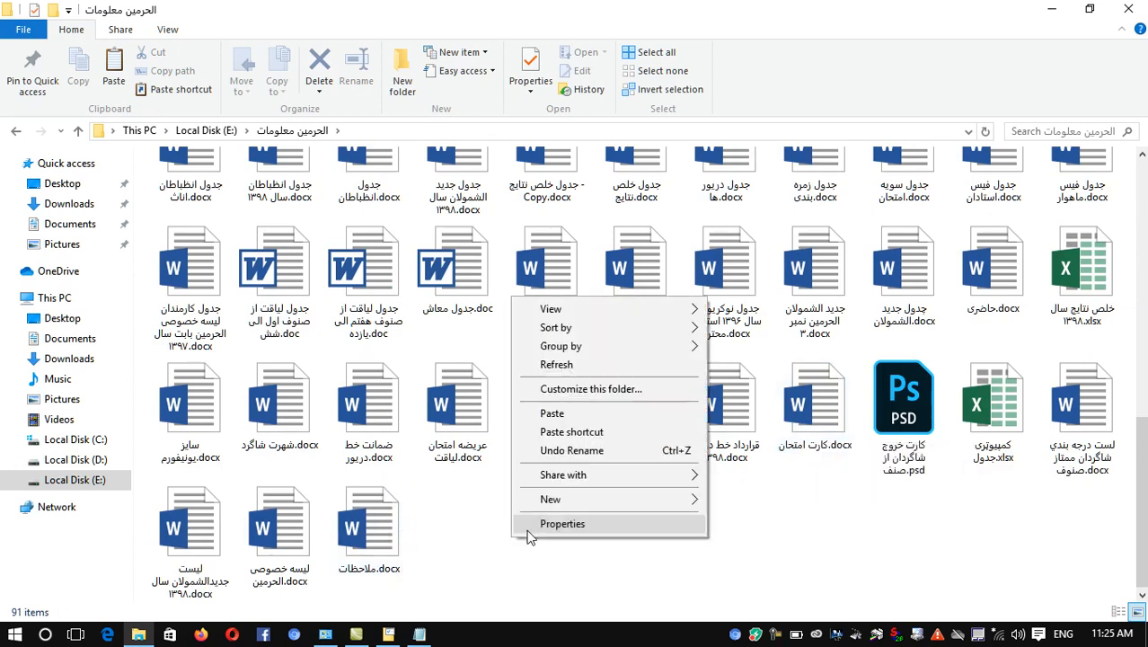
pyautogui.moveTo(597, 500)
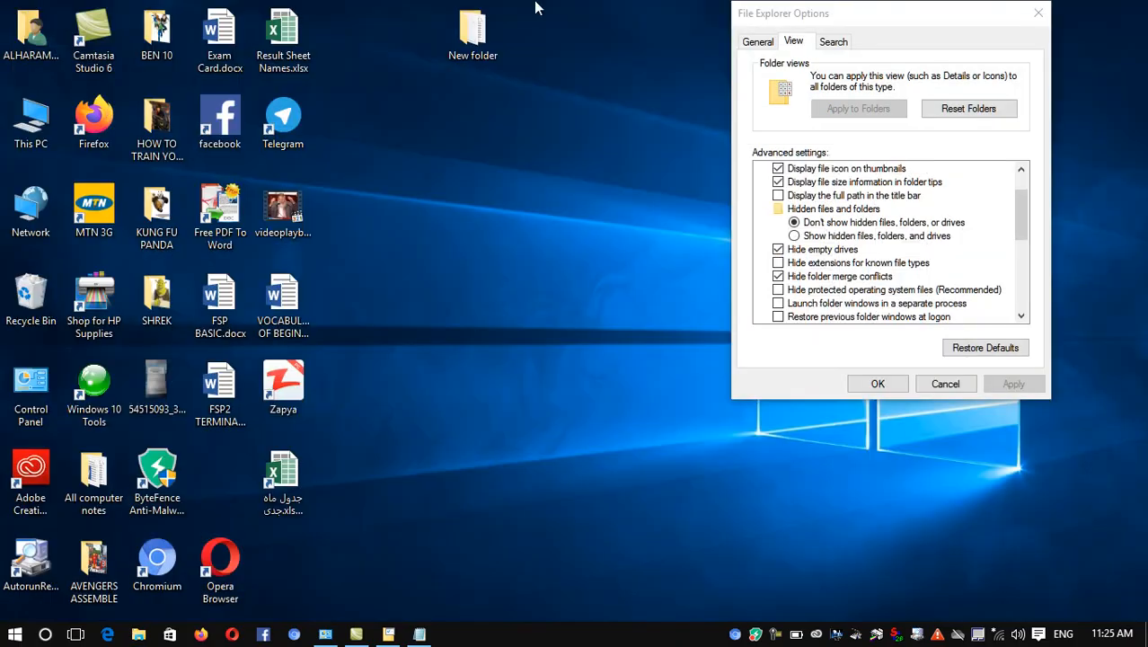
pyautogui.rightClick(538, 3)
pyautogui.moveTo(653, 197)
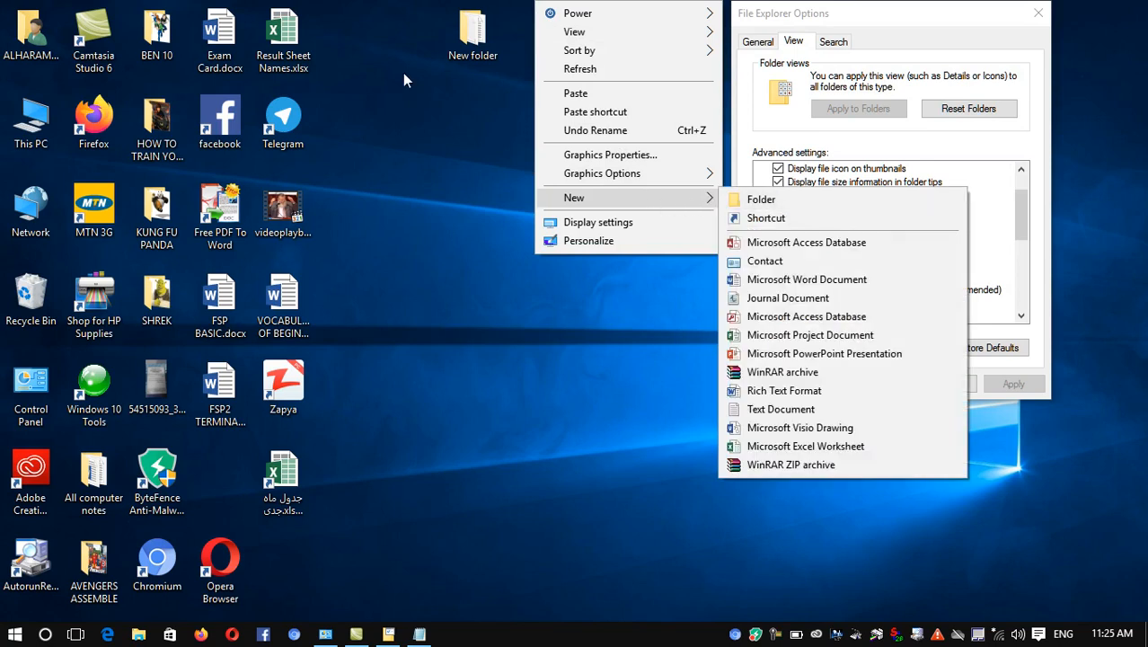
# - Rename file.docx in the desktop's New folder to Report, keeping its .docx extension
pyautogui.click(455, 39)
pyautogui.doubleClick(455, 39)
pyautogui.click(290, 202)
pyautogui.press('F2')
pyautogui.write('Report')
pyautogui.press('Return')
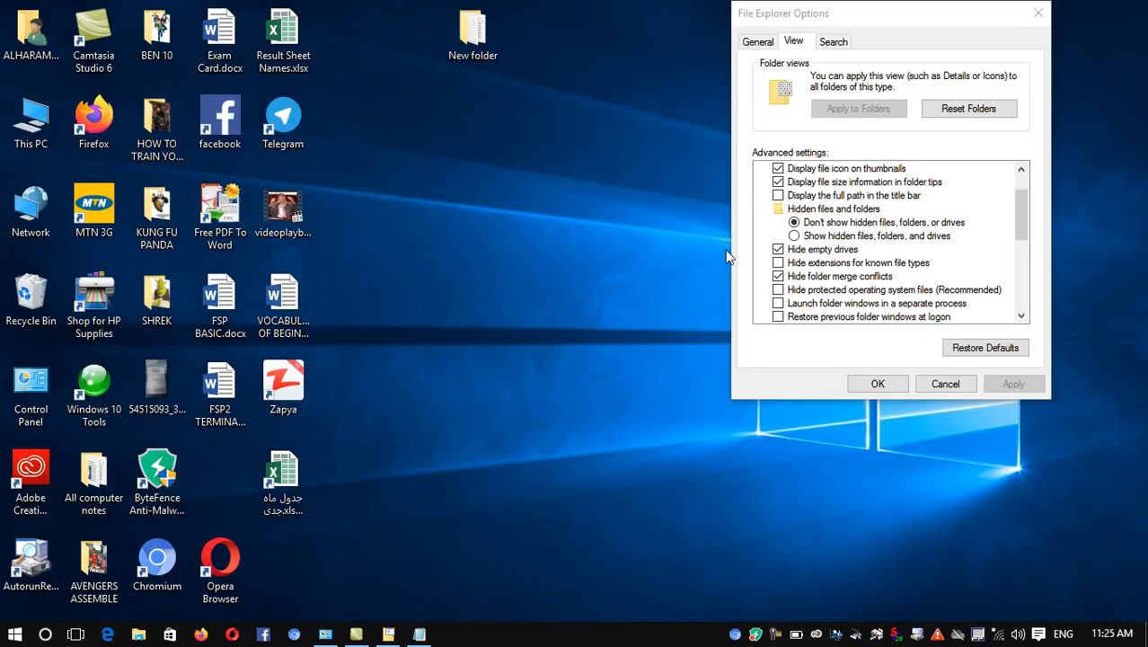
# - Dismiss the File Explorer Options, search This PC for Report.docx, and minimize the search window
pyautogui.click(957, 386)
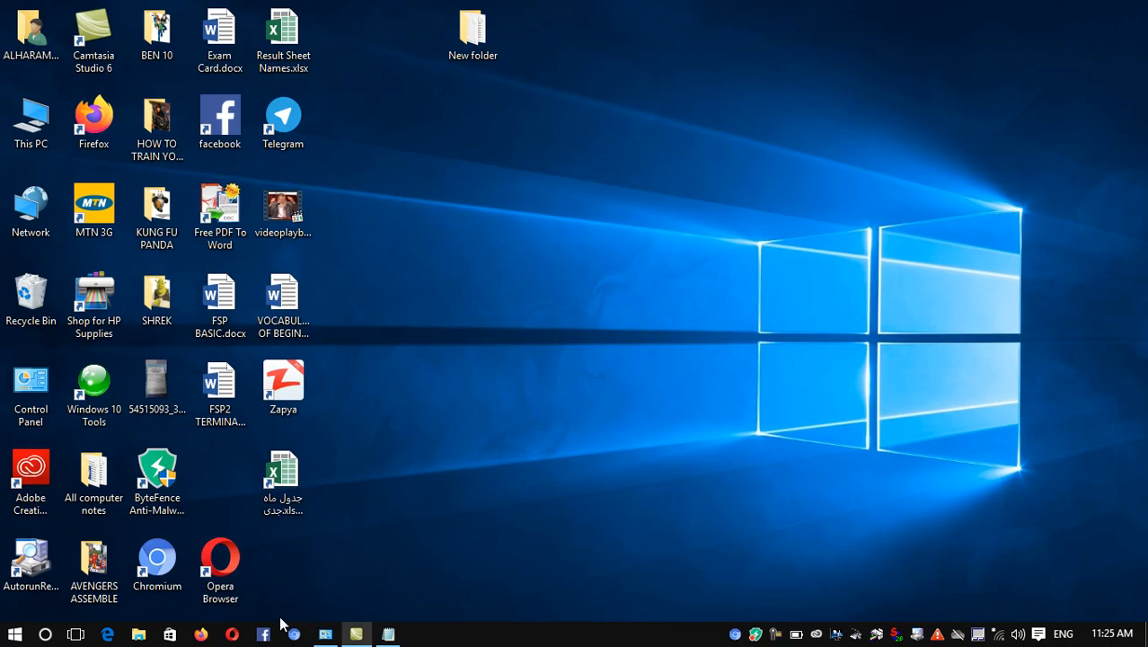
pyautogui.doubleClick(29, 135)
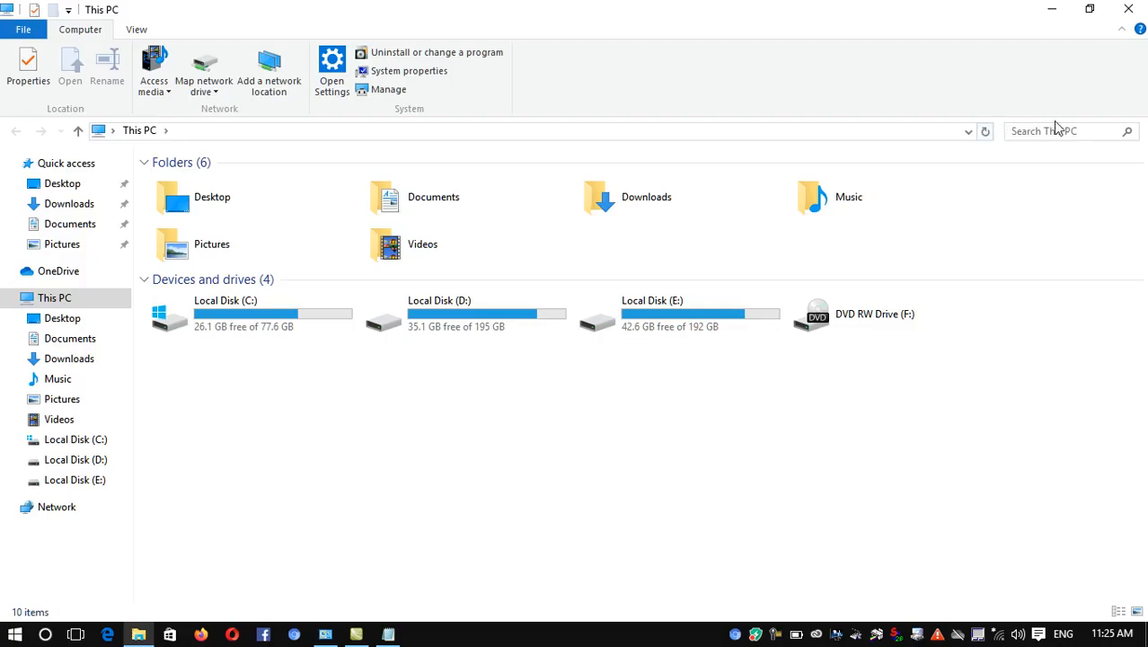
pyautogui.click(1051, 131)
pyautogui.write('Re')
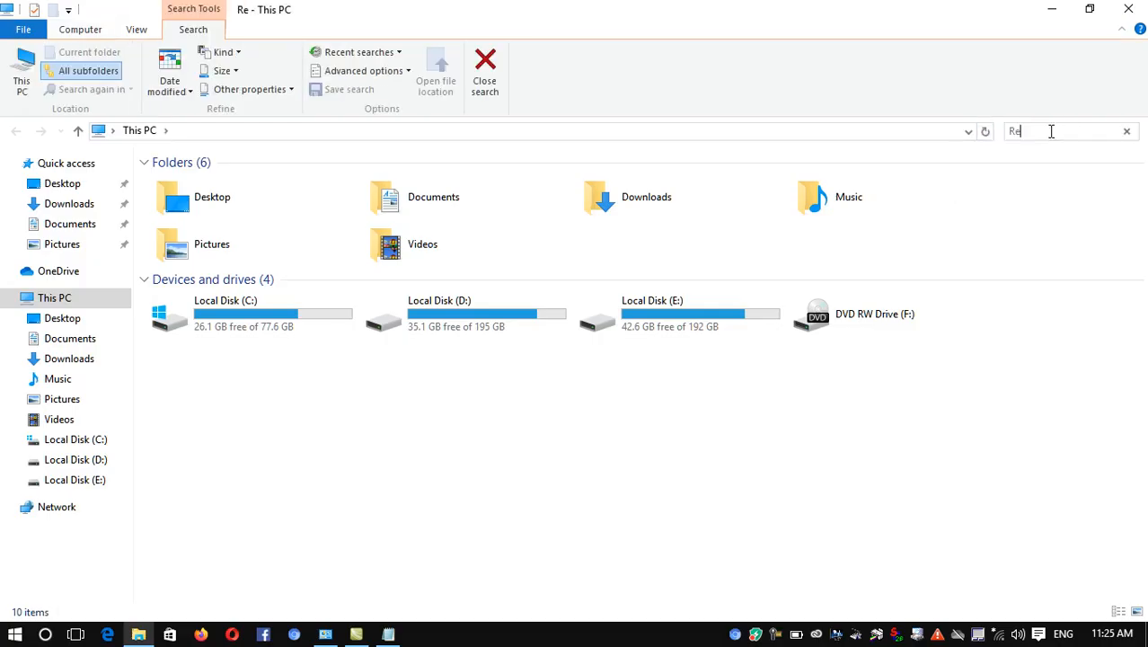
pyautogui.write('port.docx')
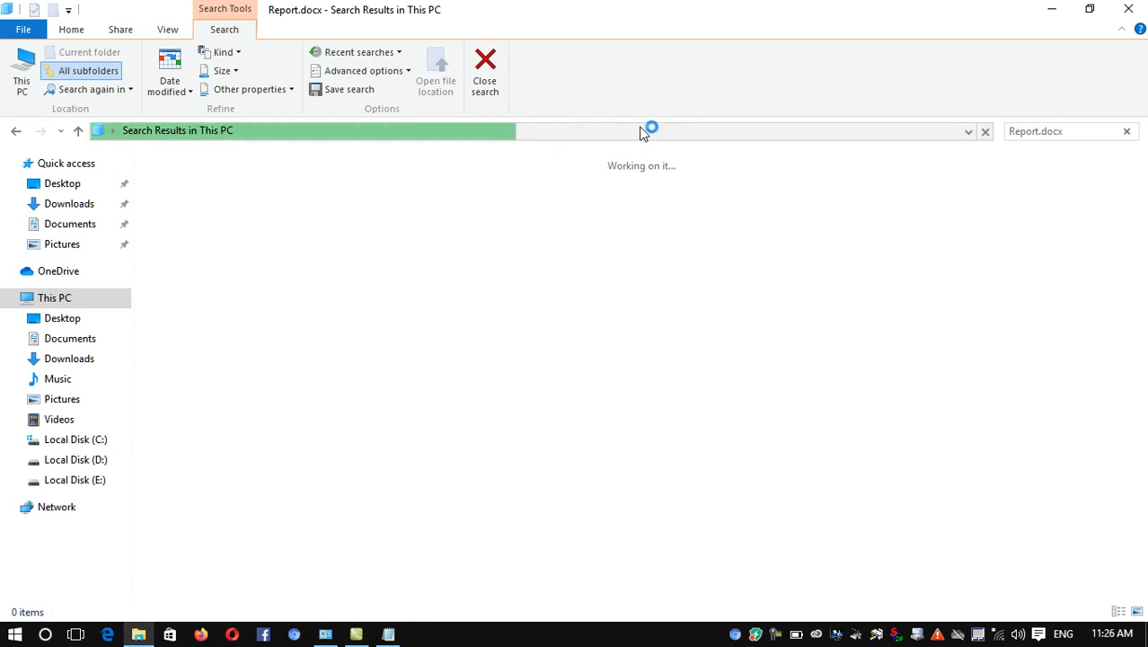
pyautogui.click(1052, 9)
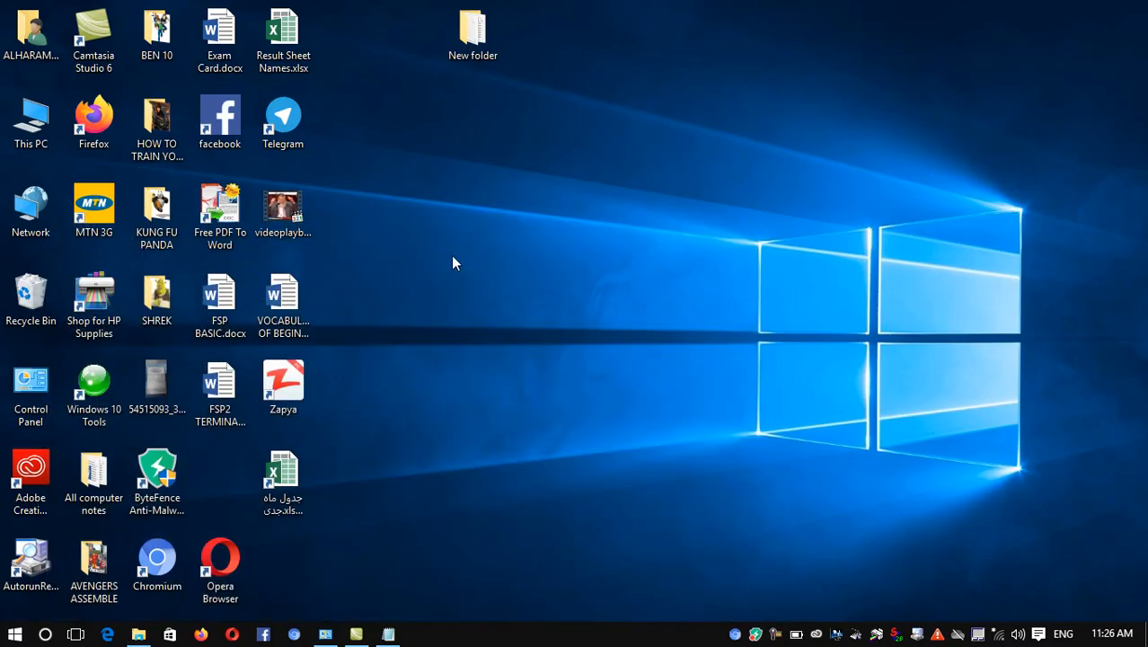
pyautogui.click(224, 388)
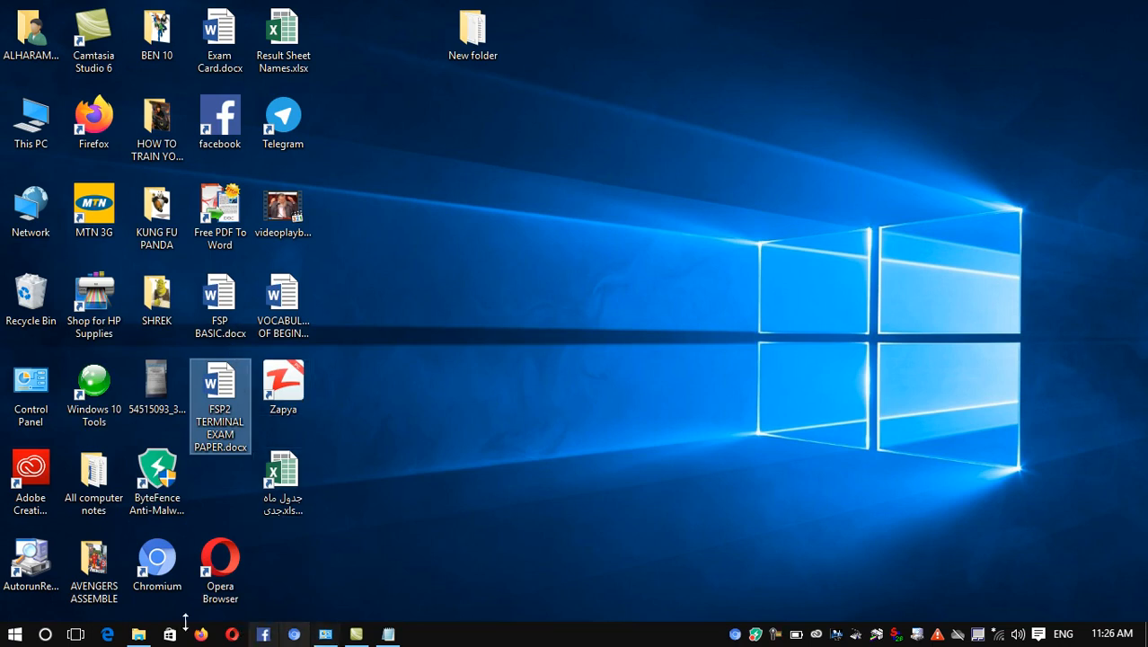
pyautogui.click(141, 635)
pyautogui.click(146, 636)
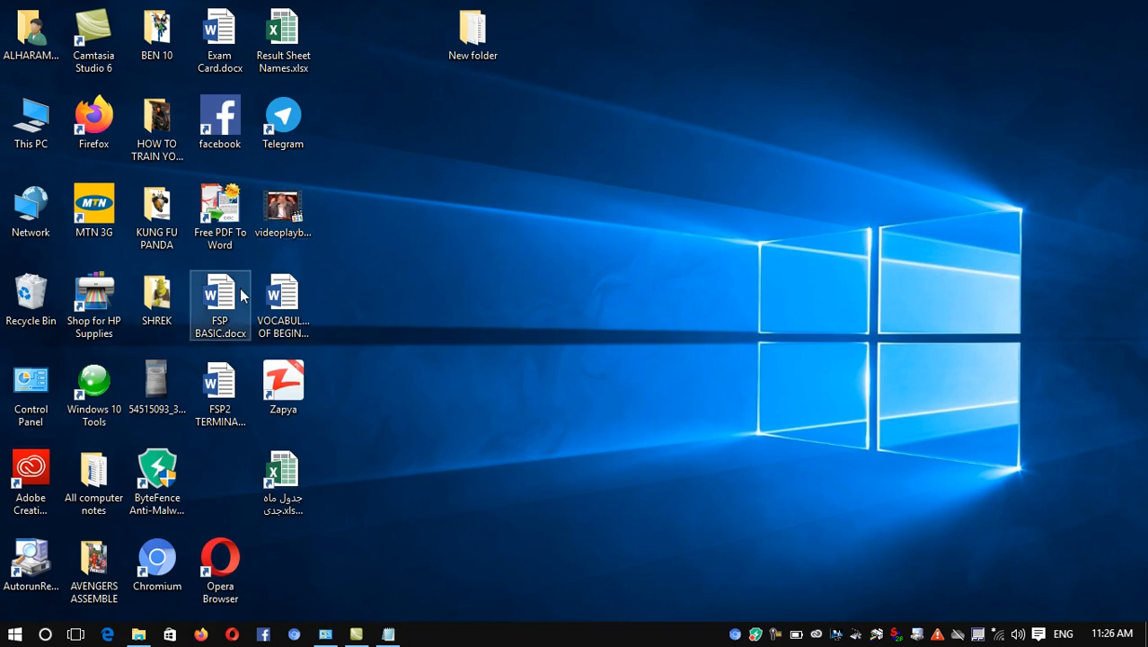
# - Open File Explorer Options from Control Panel, and turn on and apply Hide extensions for known file types
pyautogui.click(325, 634)
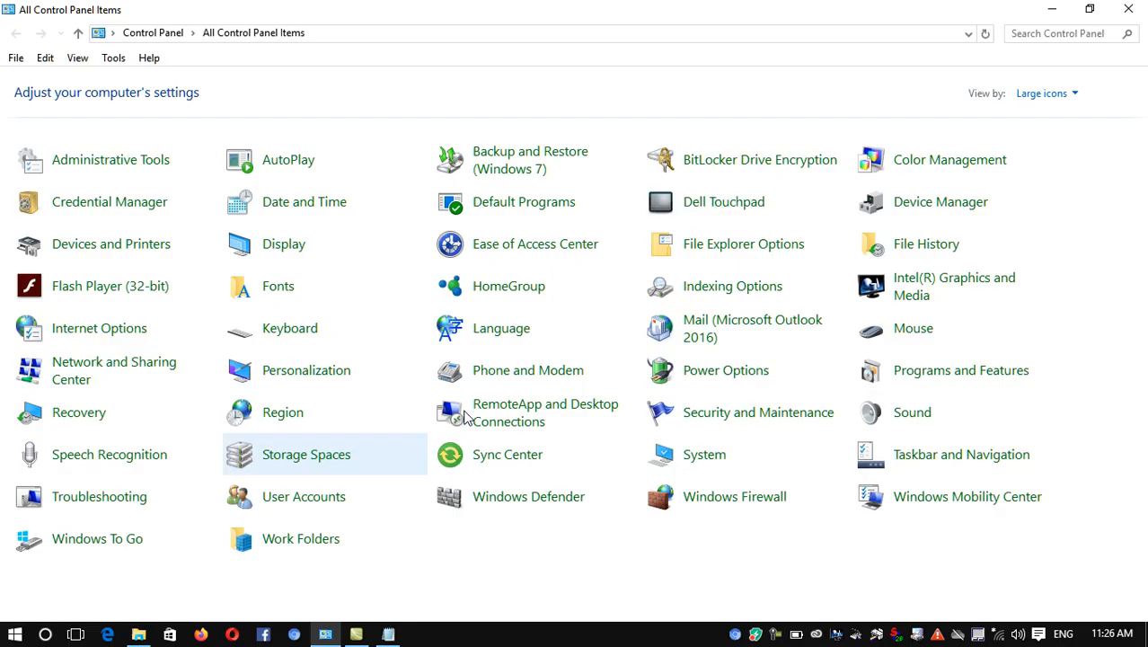
pyautogui.click(1052, 9)
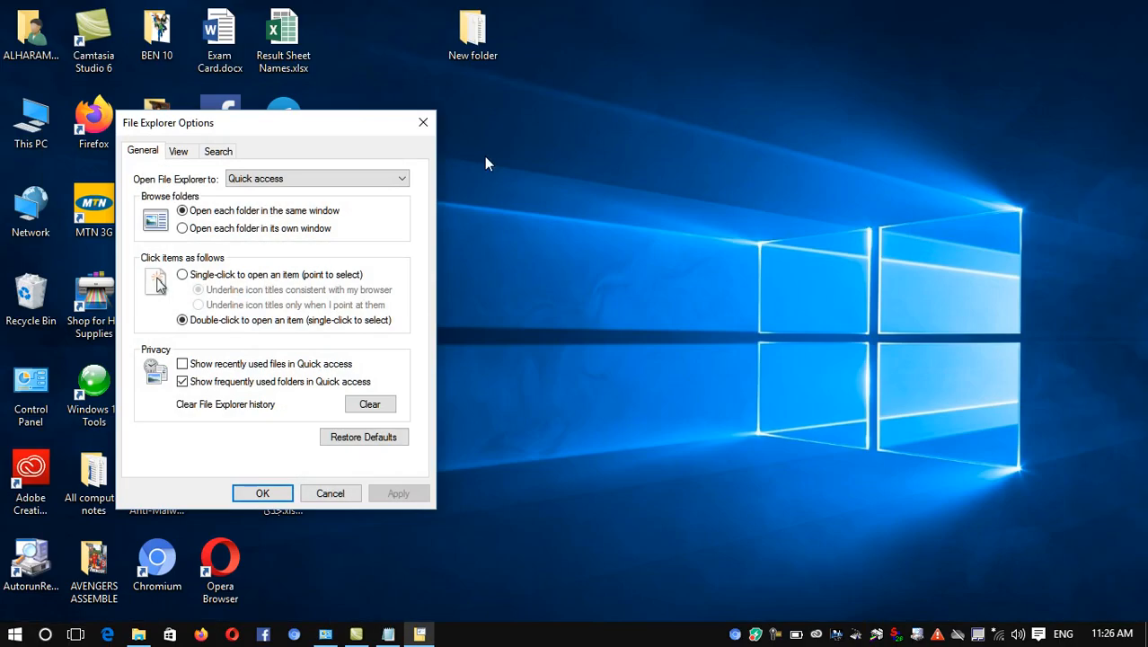
pyautogui.moveTo(380, 117); pyautogui.dragTo(1000, 40)
pyautogui.click(800, 68)
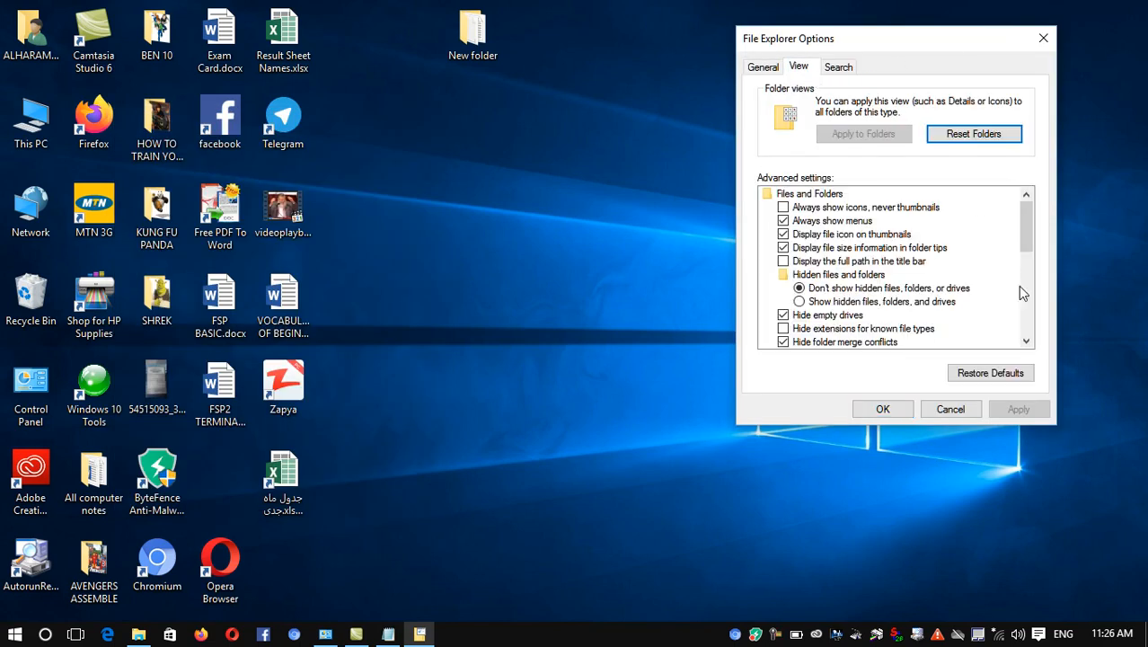
pyautogui.click(820, 332)
pyautogui.click(1015, 411)
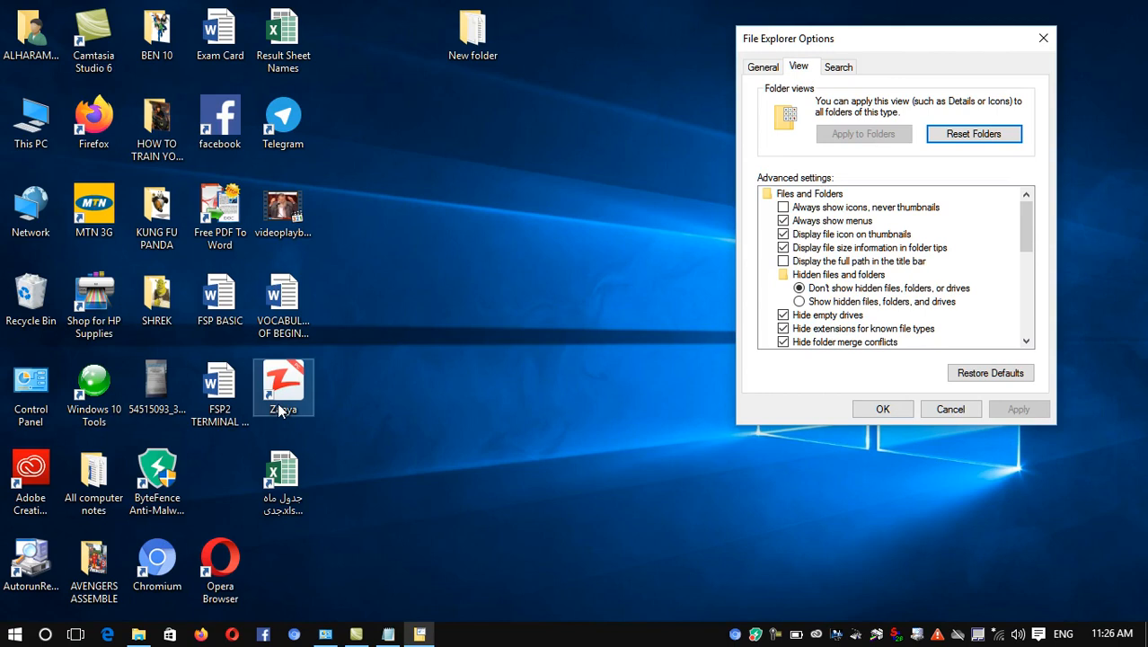
# - Check how the names of the Word and Excel files on the desktop are displayed
pyautogui.click(222, 391)
pyautogui.click(231, 319)
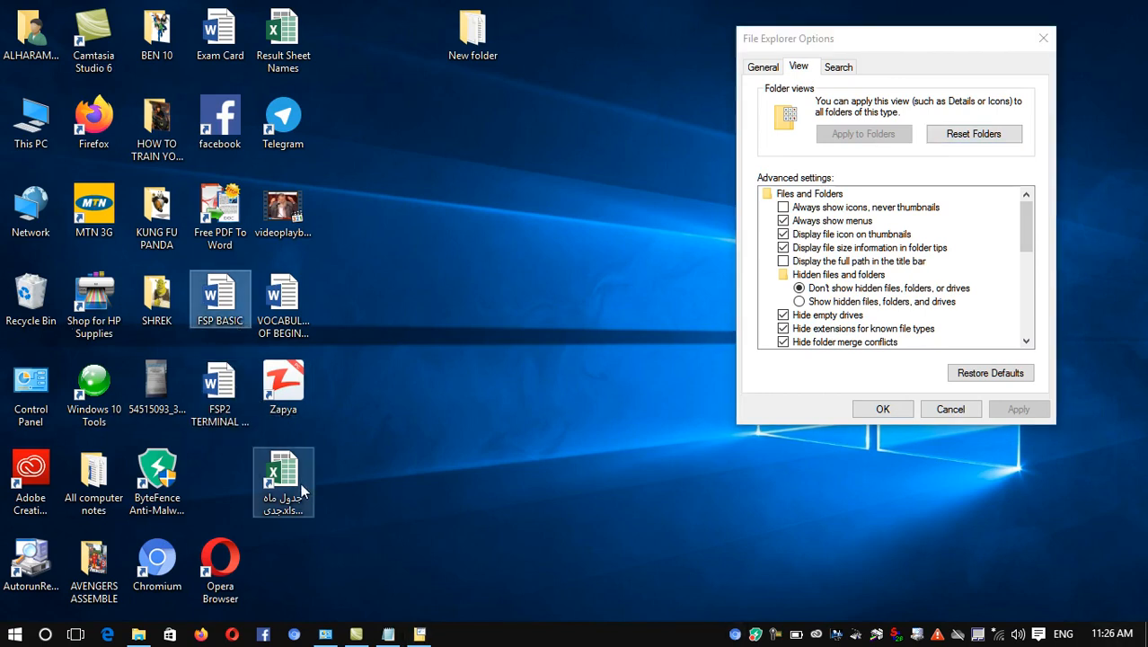
pyautogui.click(295, 508)
pyautogui.click(157, 562)
pyautogui.click(207, 397)
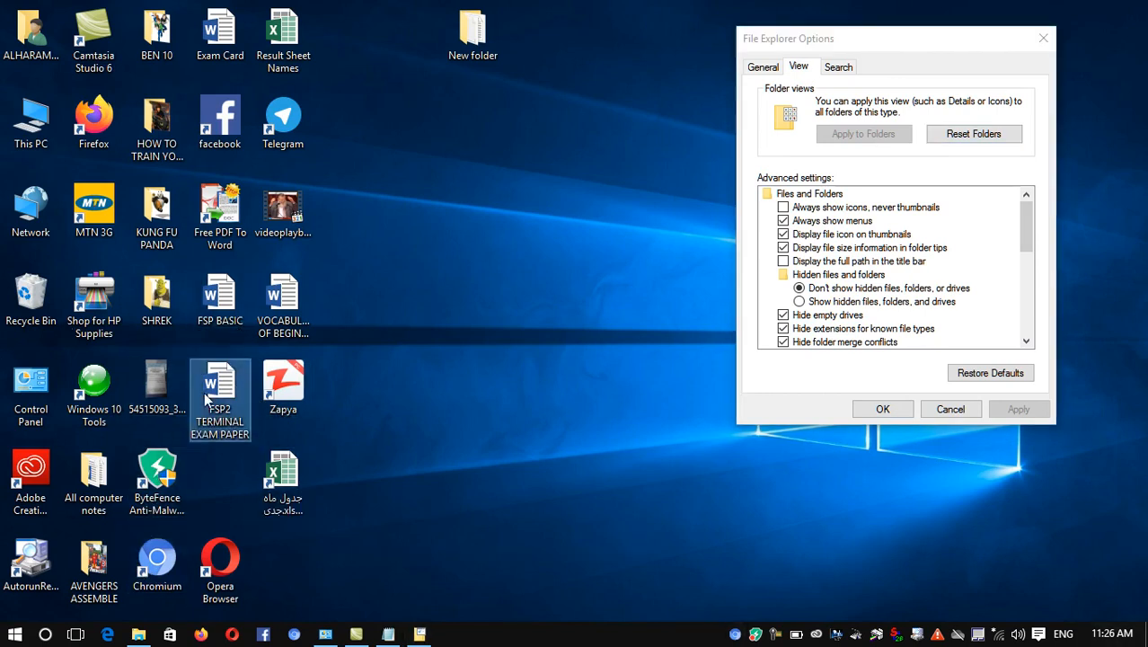
# - Inspect the file names in the desktop's New folder and the actions available for the Wordpad file, and close the folder
pyautogui.click(325, 635)
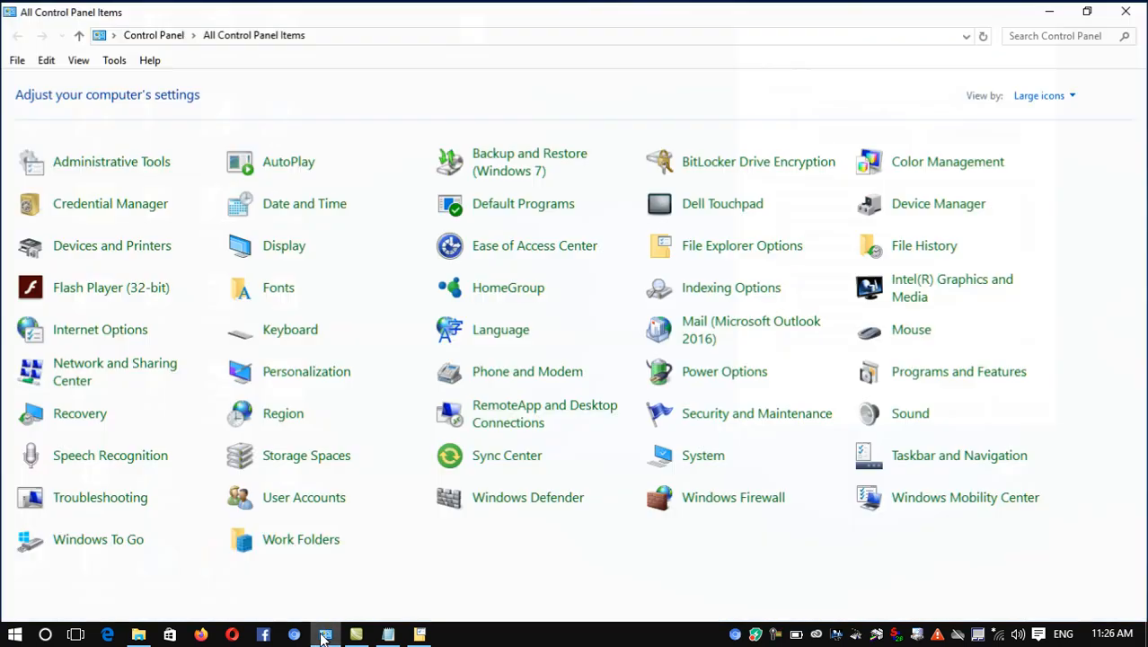
pyautogui.click(325, 634)
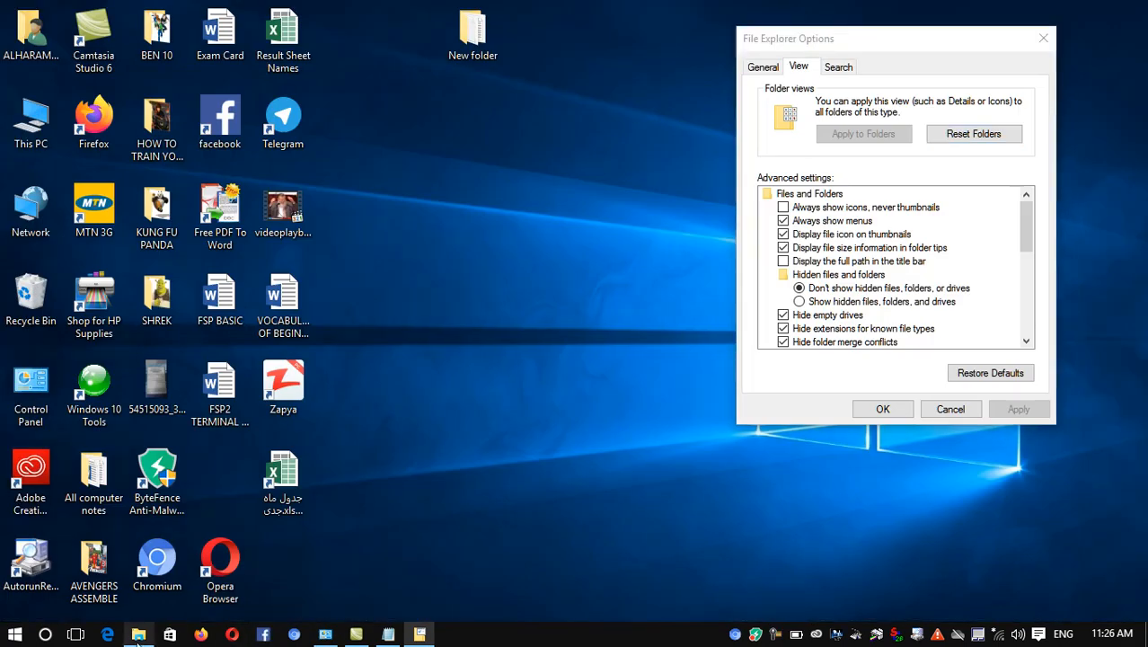
pyautogui.click(138, 634)
pyautogui.click(138, 634)
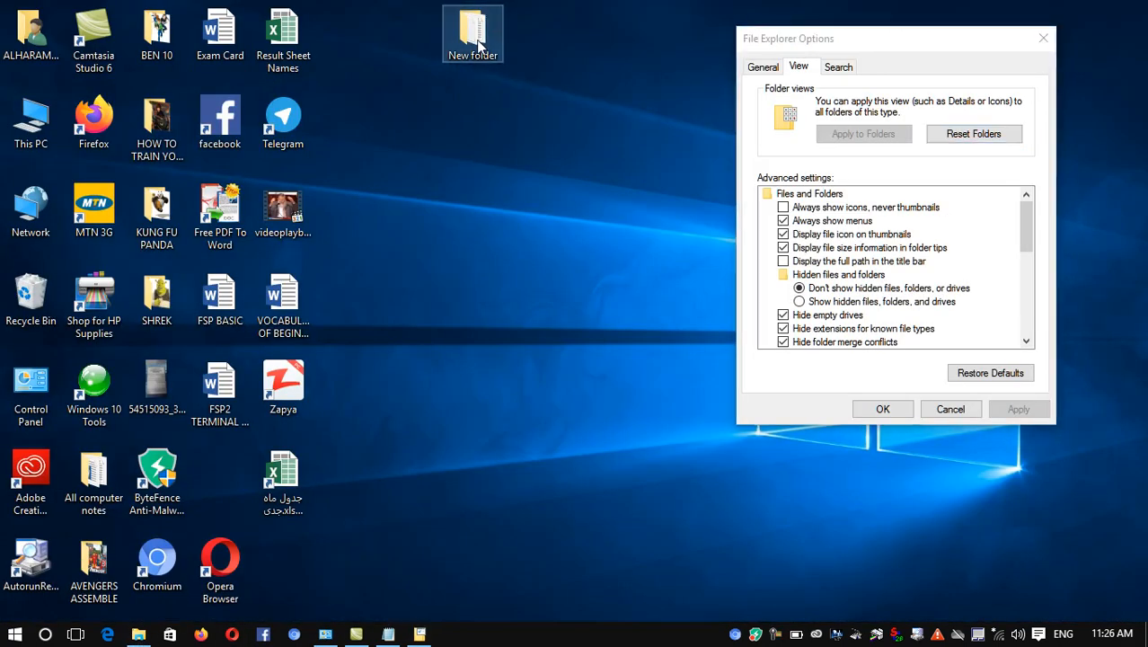
pyautogui.doubleClick(474, 36)
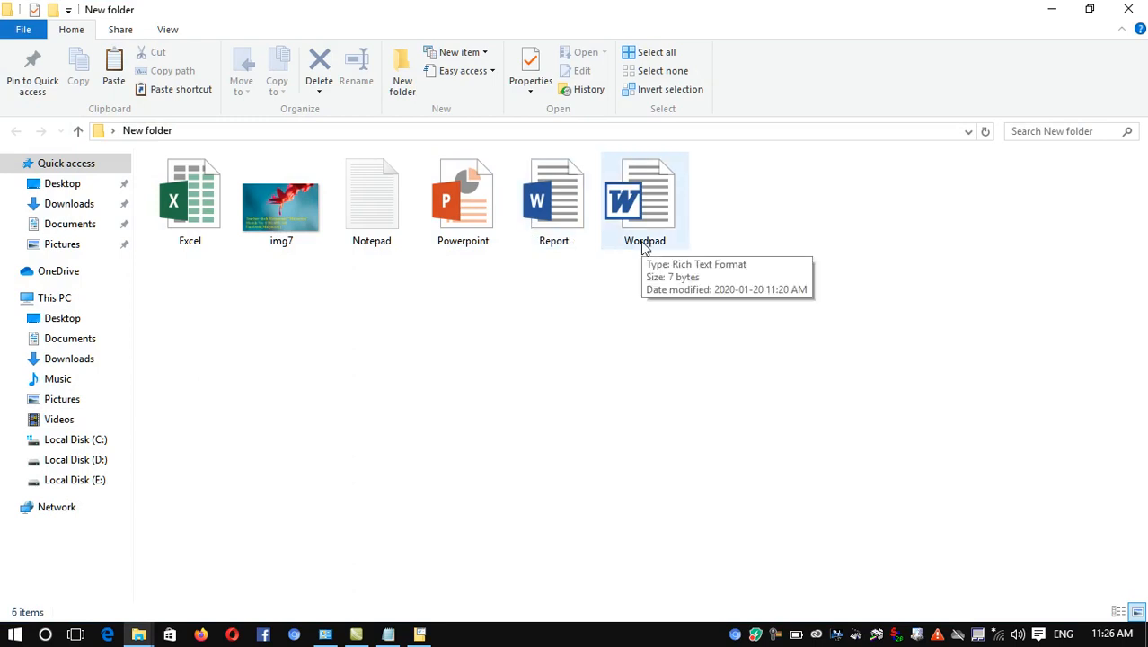
pyautogui.rightClick(667, 212)
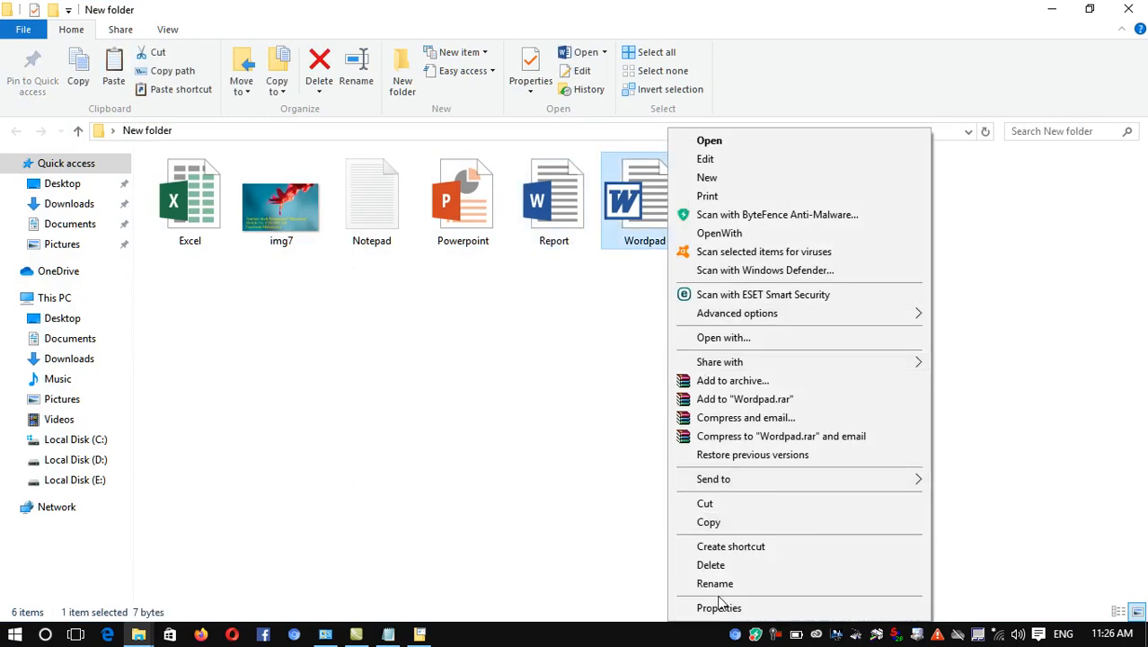
pyautogui.click(550, 404)
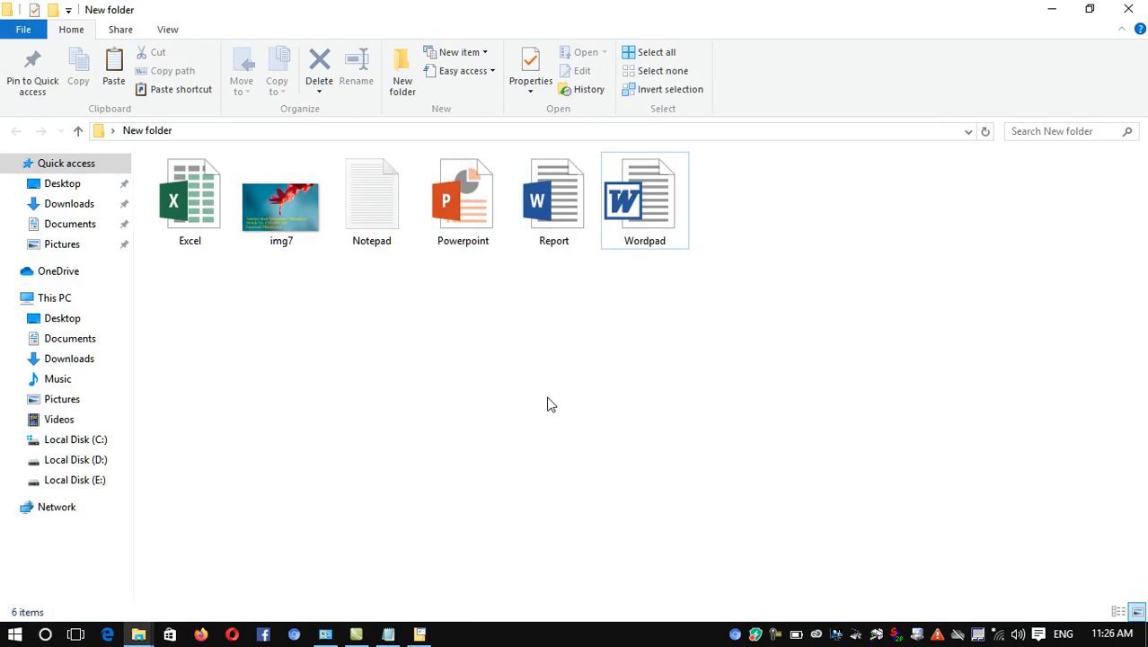
pyautogui.click(1136, 10)
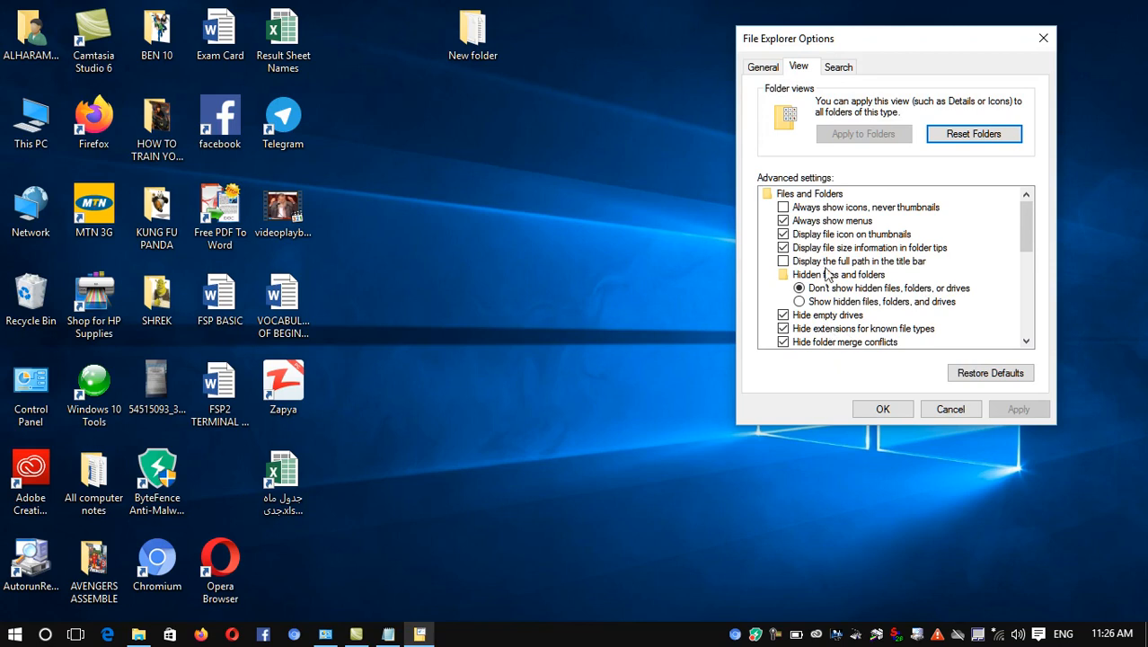
# - Examine the Hide protected operating system files option in the advanced settings, and refresh the desktop
pyautogui.scroll(-1, 834, 266)
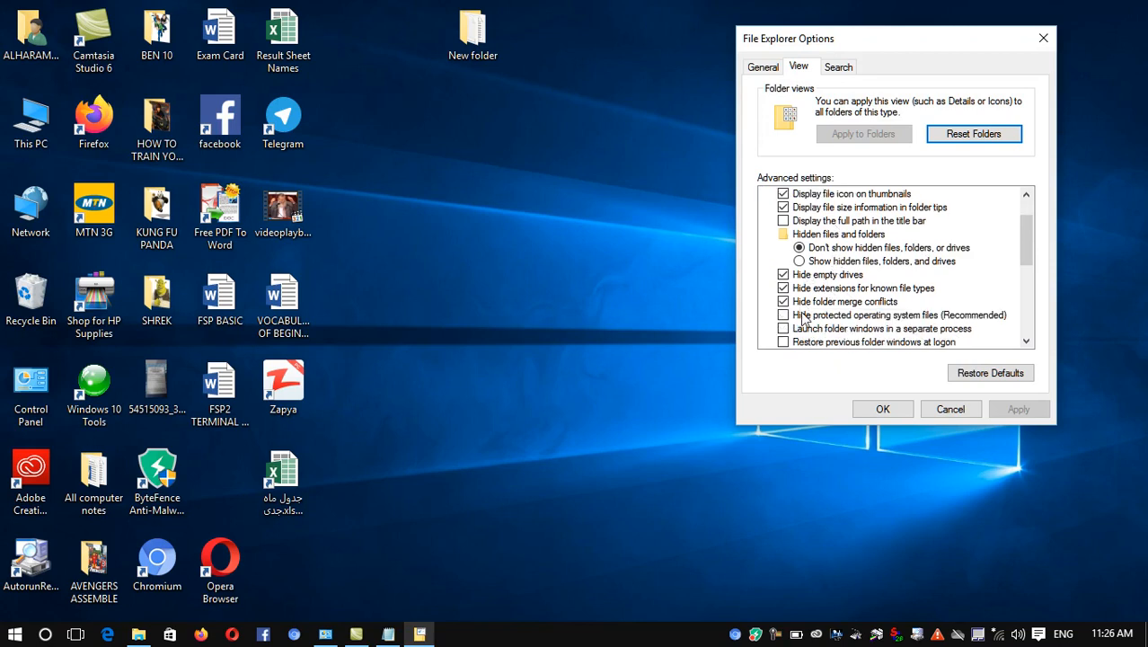
pyautogui.scroll(-1, 845, 305)
pyautogui.scroll(1, 845, 306)
pyautogui.hotkey('ctrl', 'shift', 'd')
pyautogui.moveTo(762, 309); pyautogui.dragTo(917, 321)
pyautogui.click(961, 320)
pyautogui.press('Escape')
pyautogui.rightClick(509, 185)
pyautogui.click(528, 255)
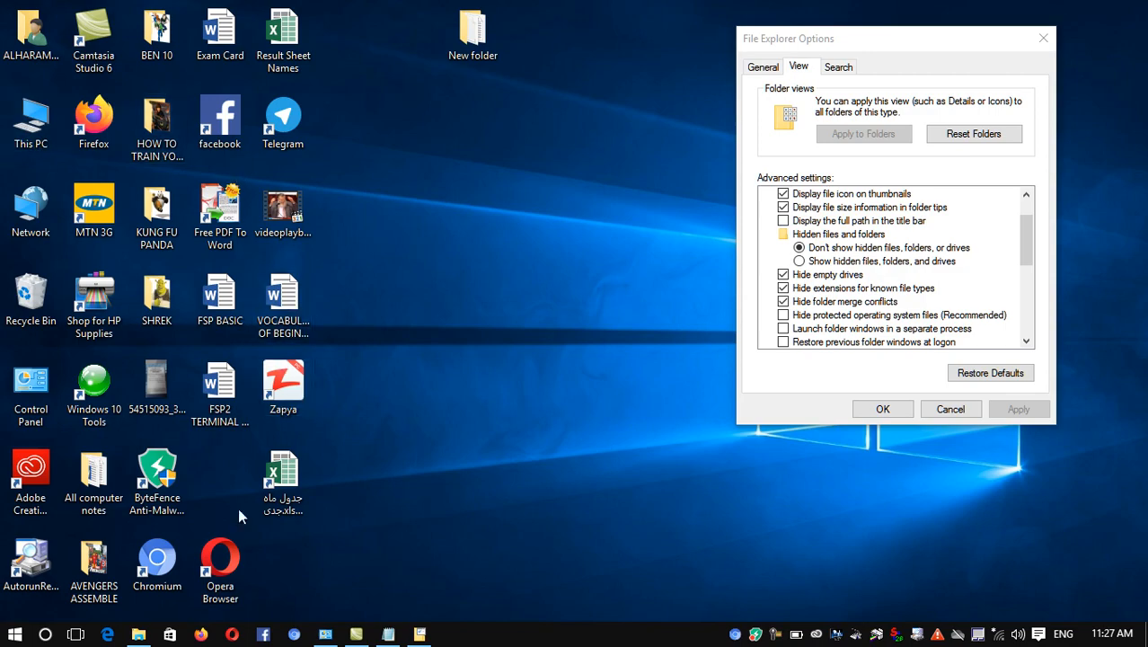
# - Open This PC to look at its drives, and close the window
pyautogui.click(139, 635)
pyautogui.click(139, 635)
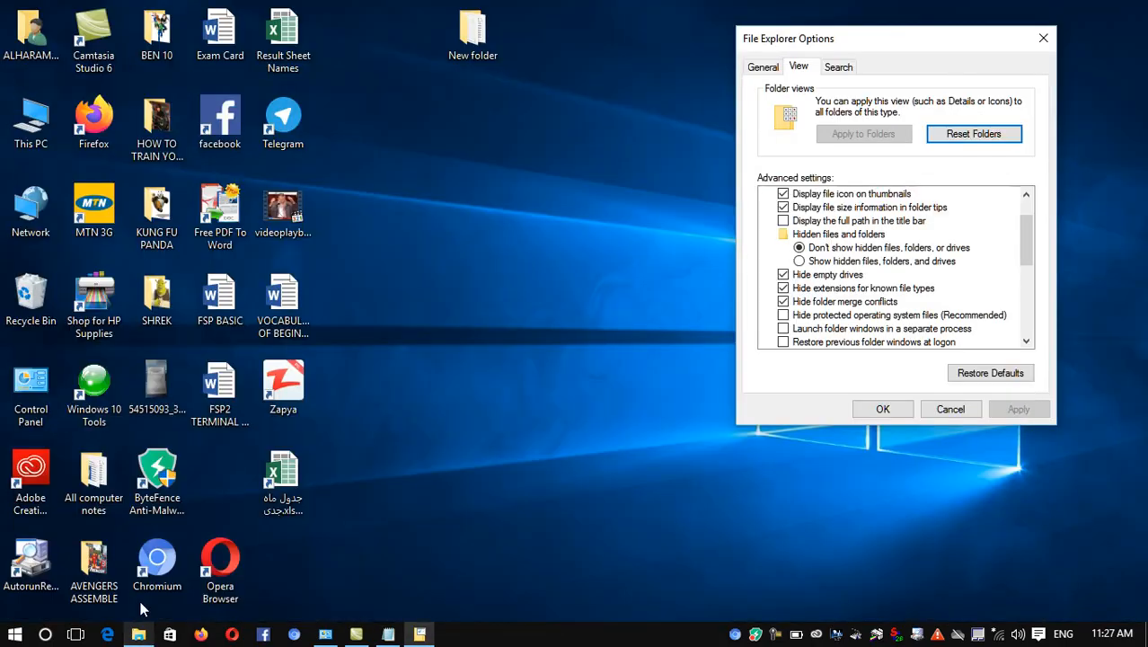
pyautogui.doubleClick(31, 116)
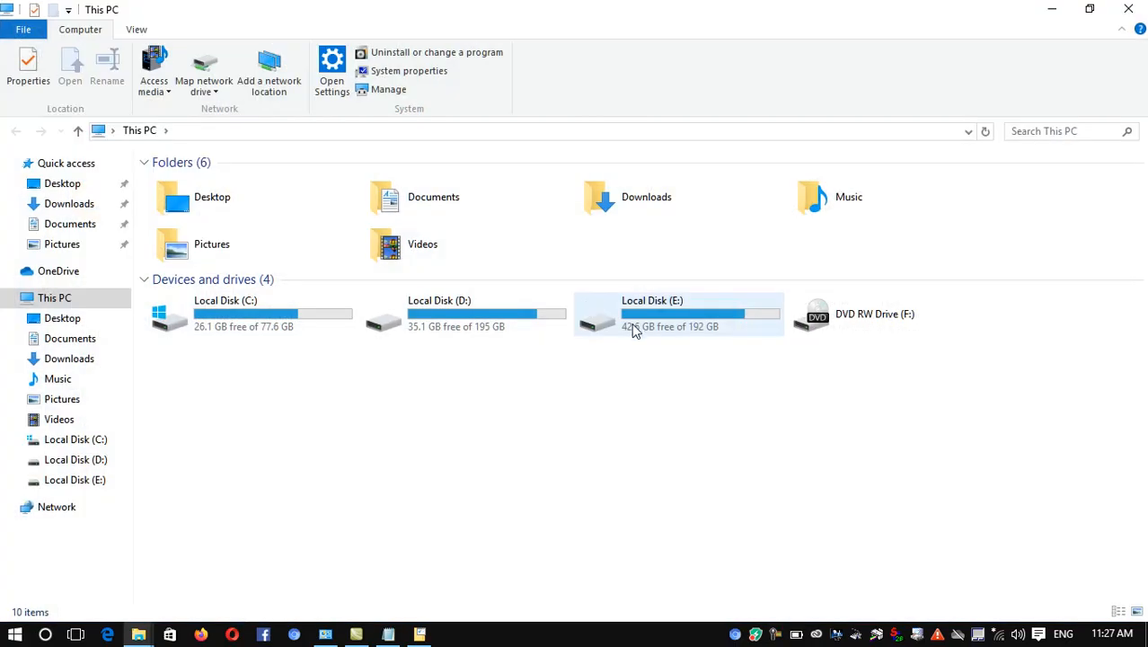
pyautogui.click(1130, 9)
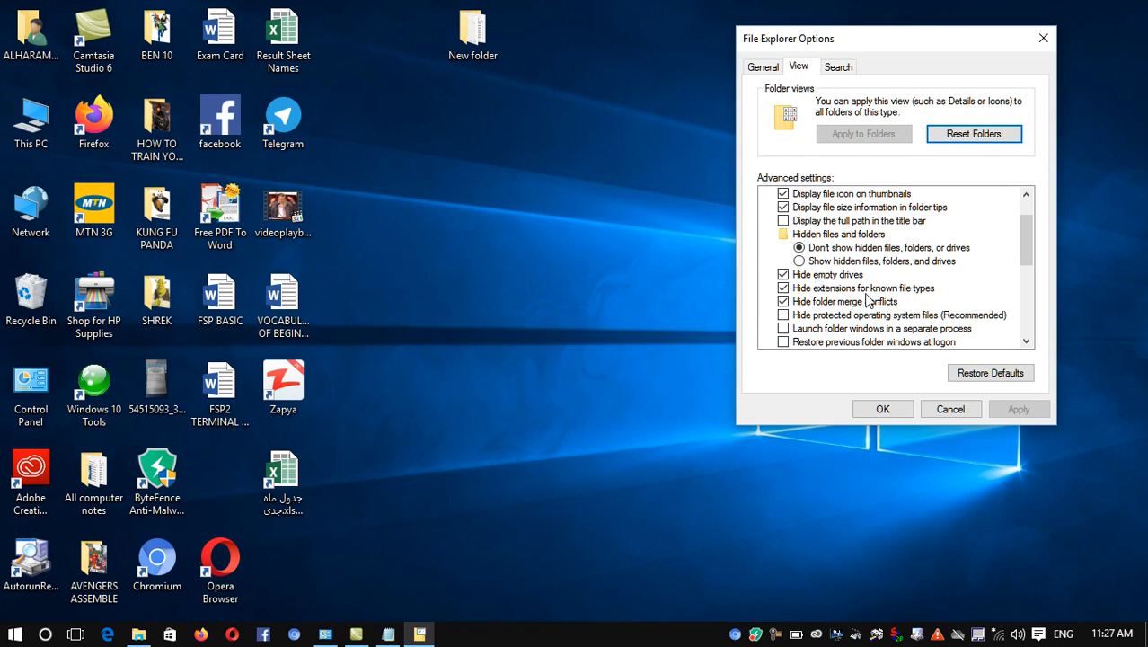
# - Locate the Show drive letters setting in the advanced settings, inspect the drive letters in This PC, and close the window
pyautogui.scroll(-1, 819, 322)
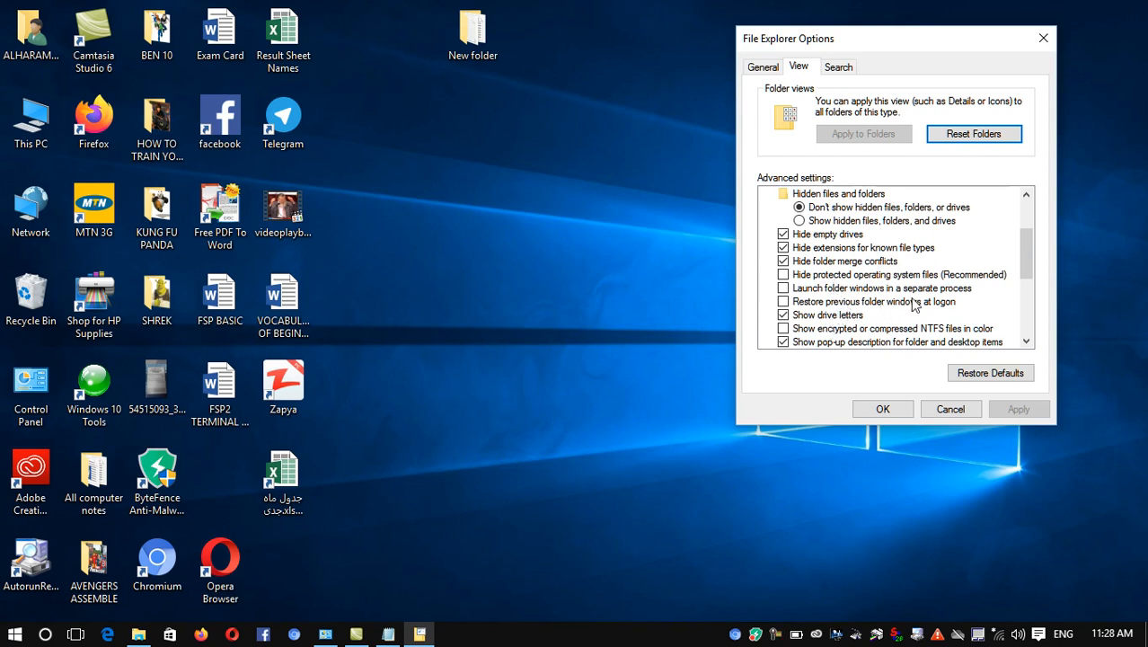
pyautogui.scroll(-1, 914, 305)
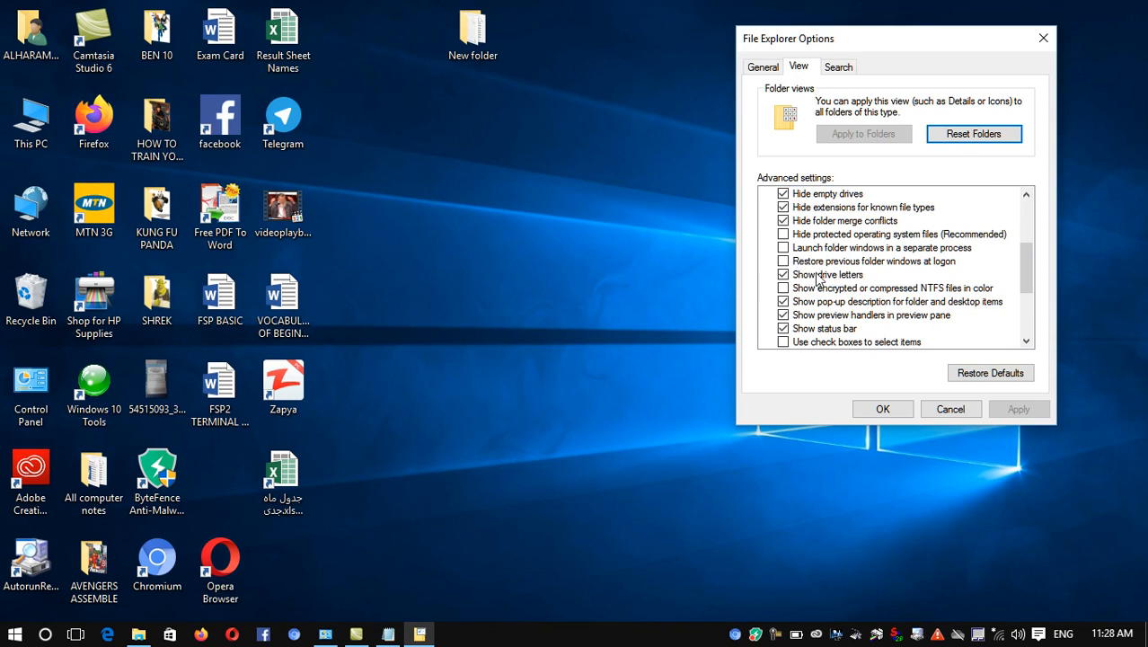
pyautogui.doubleClick(31, 121)
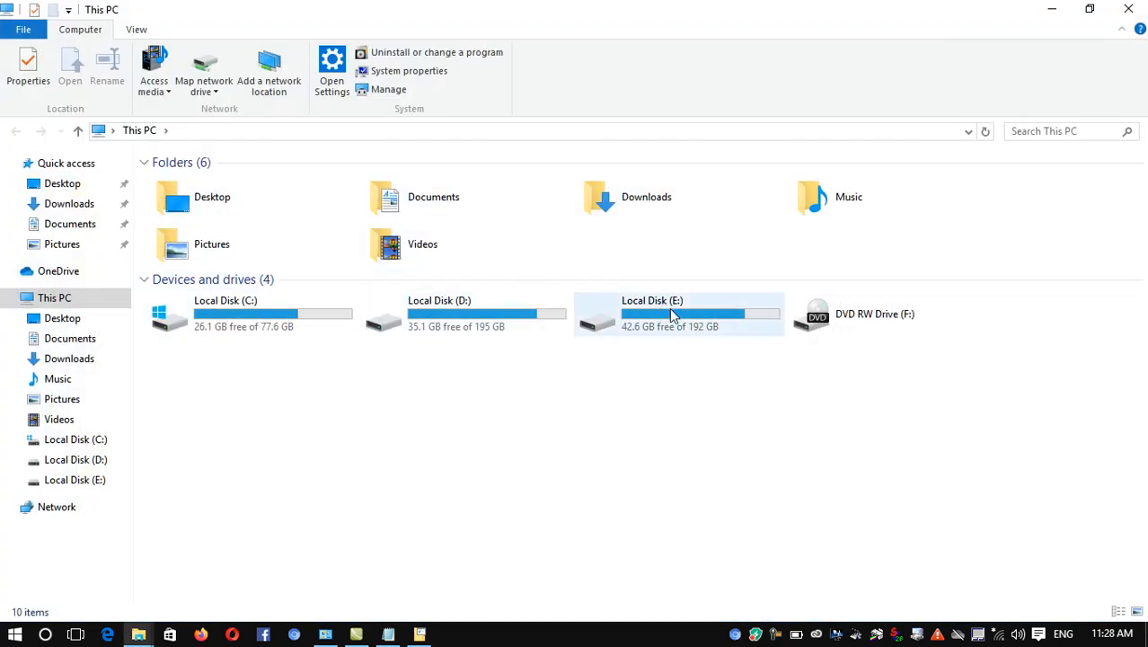
pyautogui.click(510, 300)
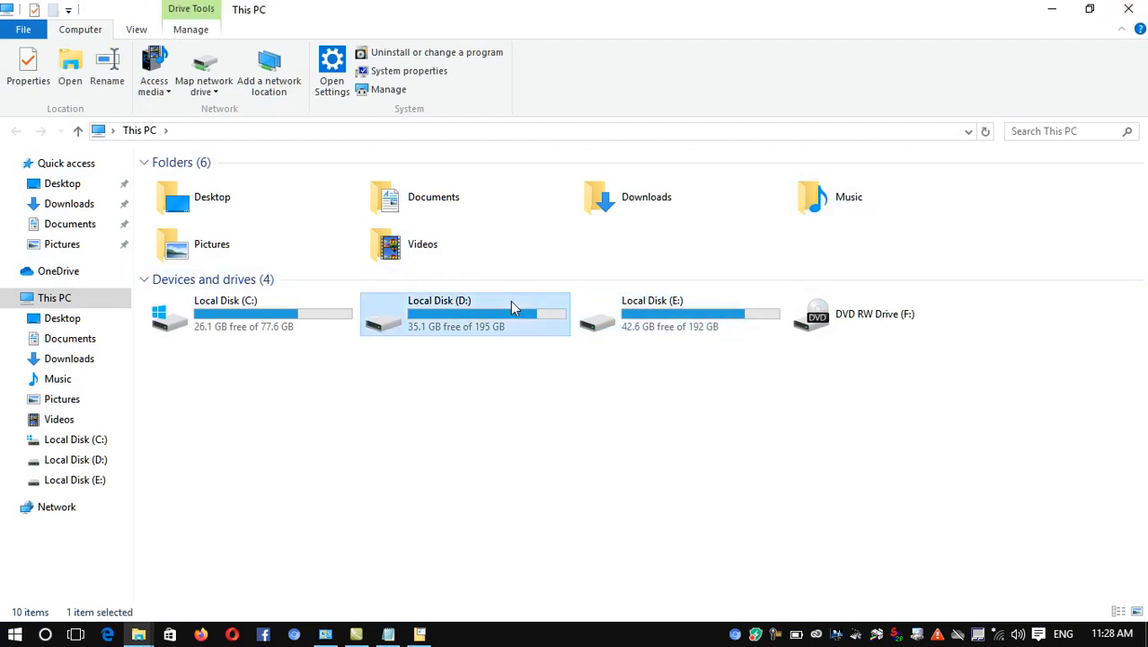
pyautogui.click(1129, 9)
# - Disable Show drive letters, apply the change, and open This PC to check how the drives are labelled
pyautogui.click(844, 275)
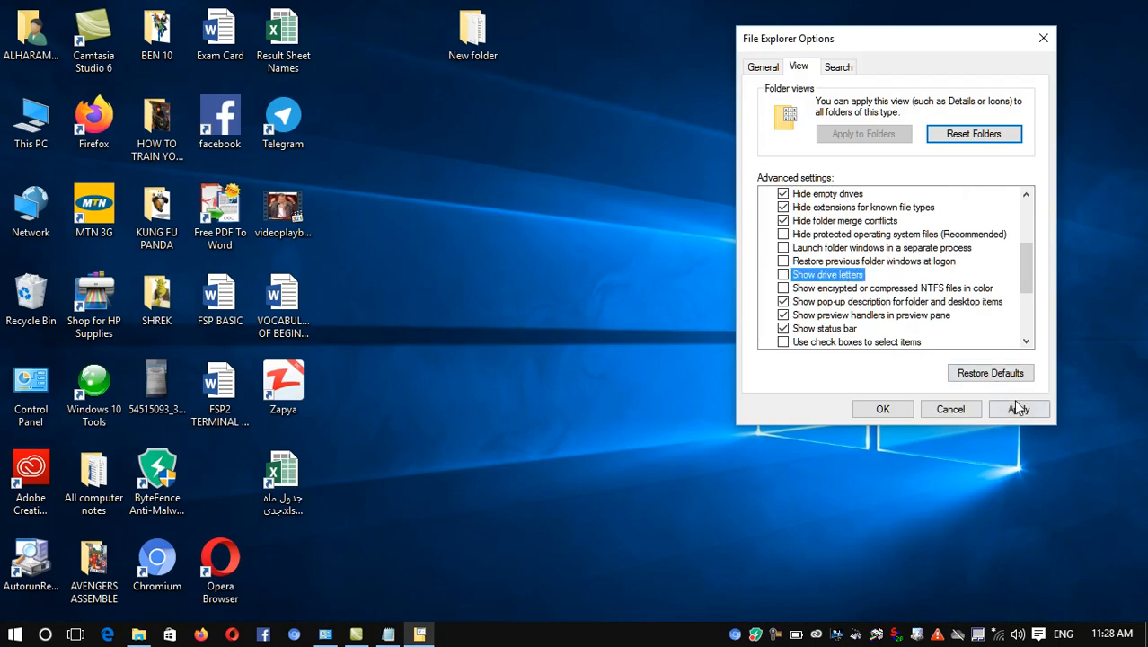
pyautogui.click(1017, 409)
pyautogui.click(31, 126)
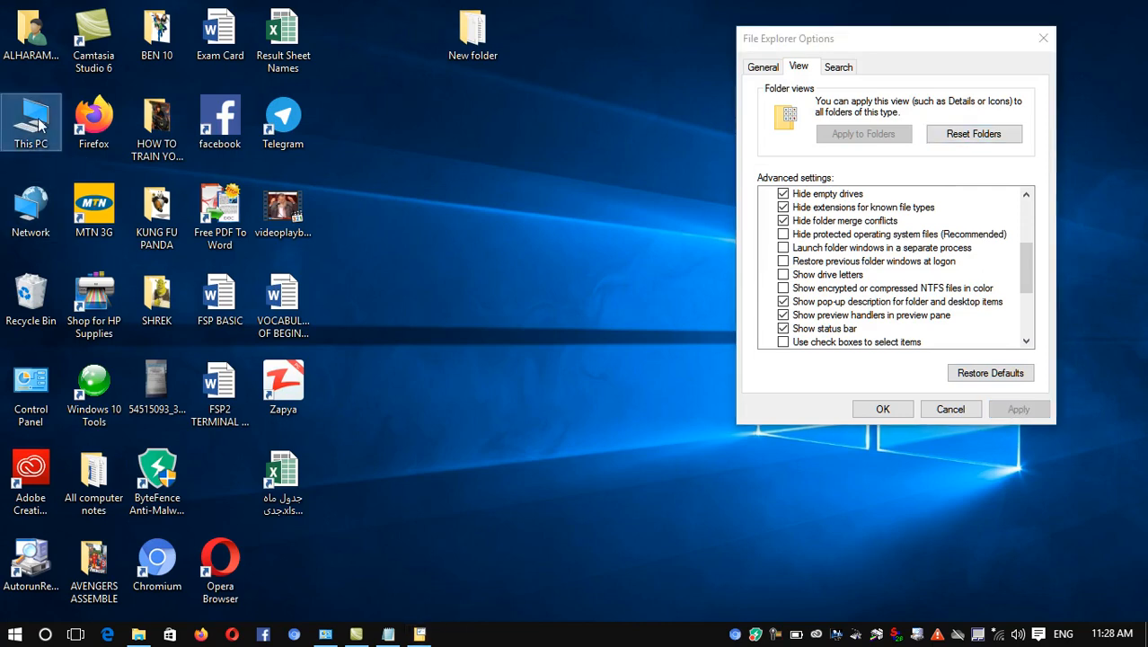
pyautogui.doubleClick(38, 125)
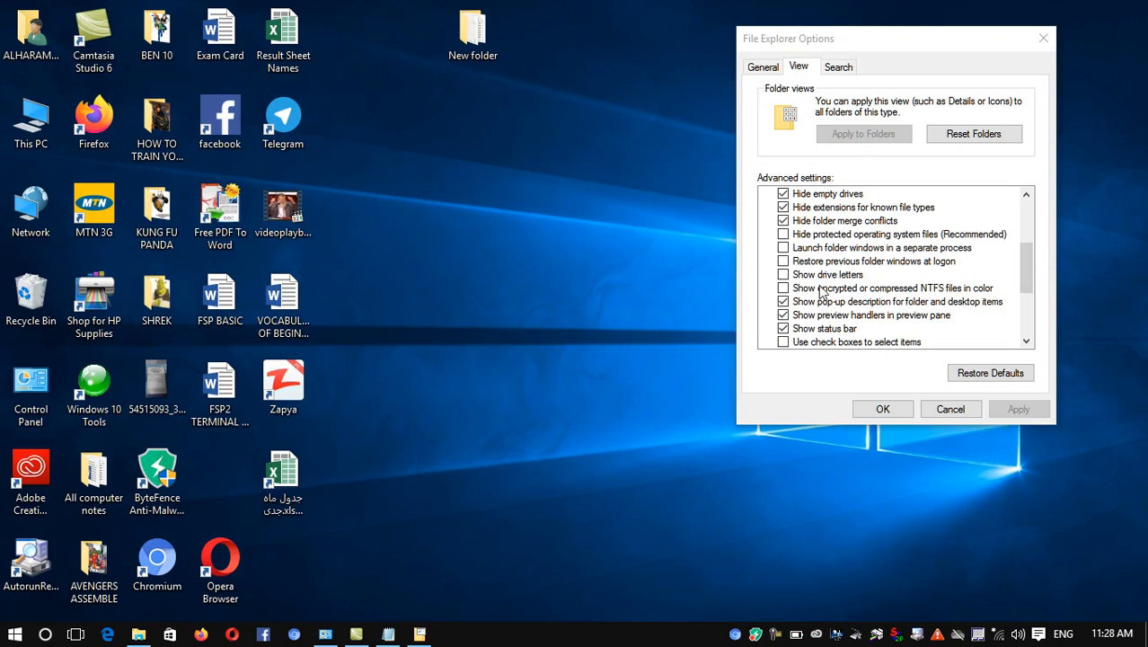
# - Enable Show drive letters, apply the change, check the drive names in This PC, and close that window
pyautogui.click(822, 275)
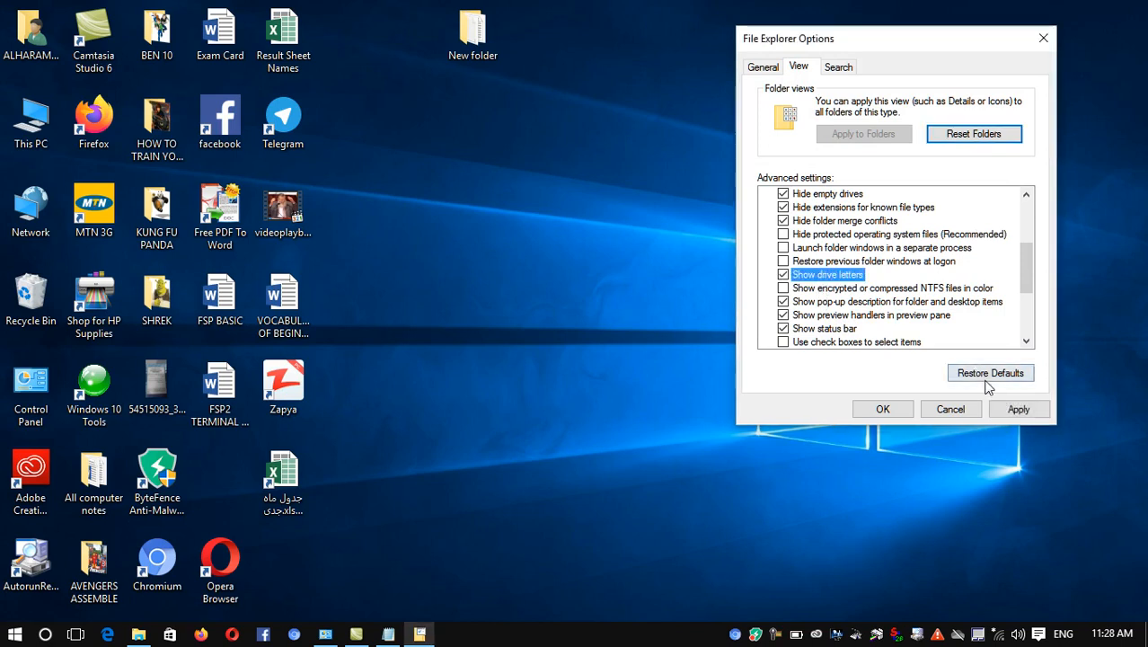
pyautogui.click(1013, 411)
pyautogui.scroll(-1, 876, 276)
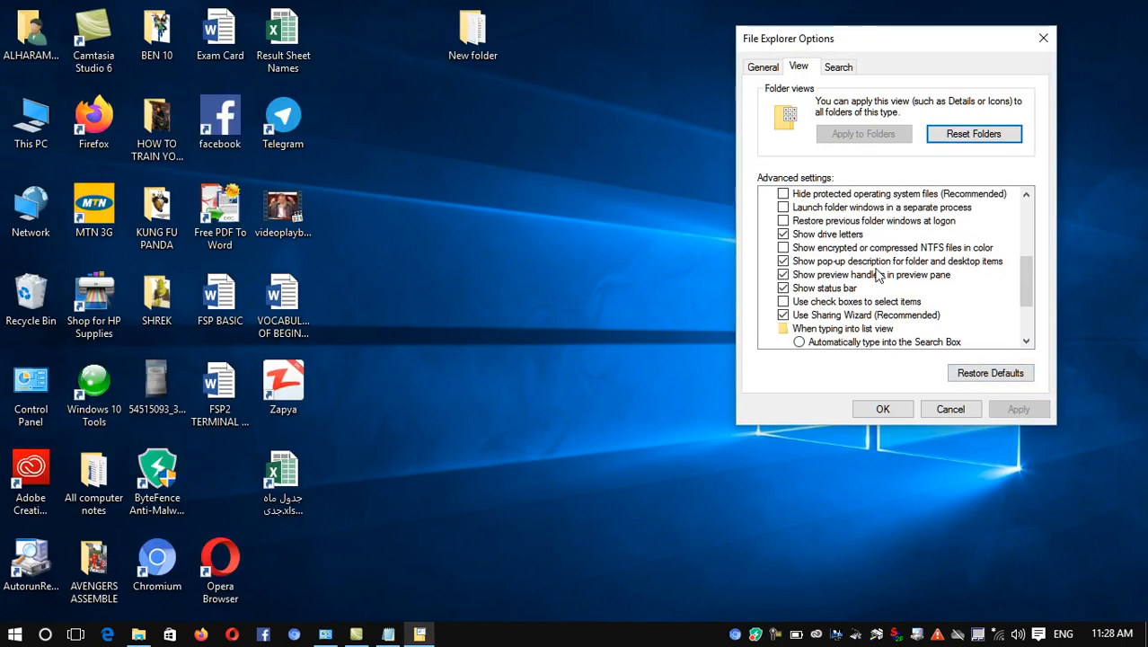
pyautogui.doubleClick(27, 115)
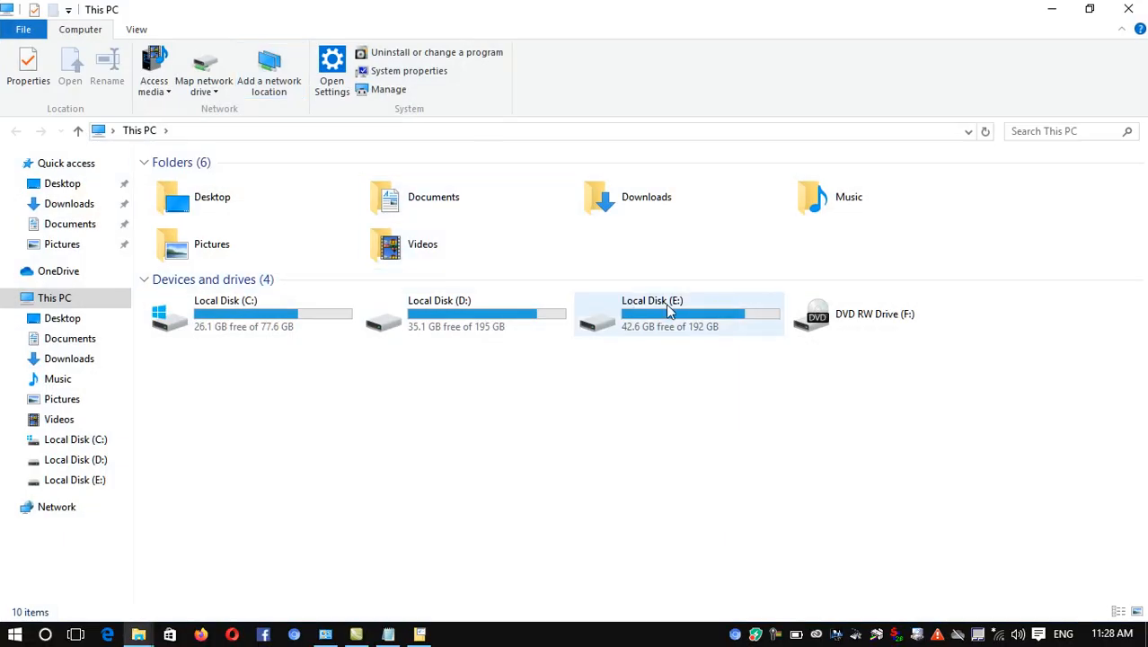
pyautogui.click(1128, 9)
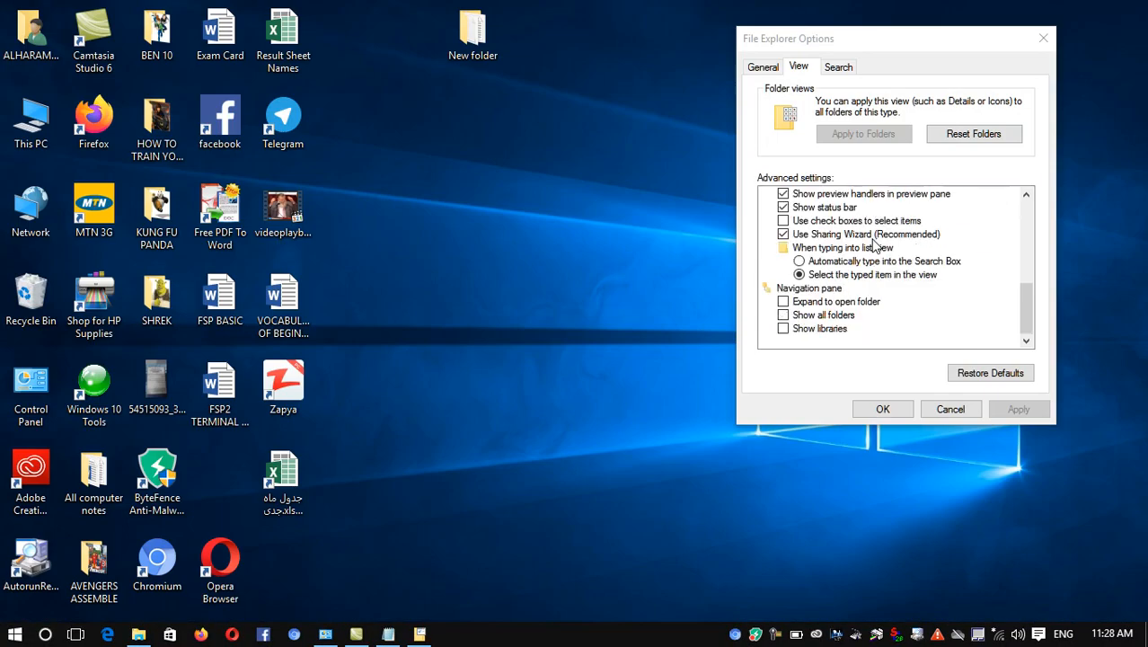
# - Review the remaining advanced view settings and the search options, and cancel File Explorer Options
pyautogui.scroll(4, 876, 247)
pyautogui.scroll(-4, 876, 247)
pyautogui.scroll(5, 876, 247)
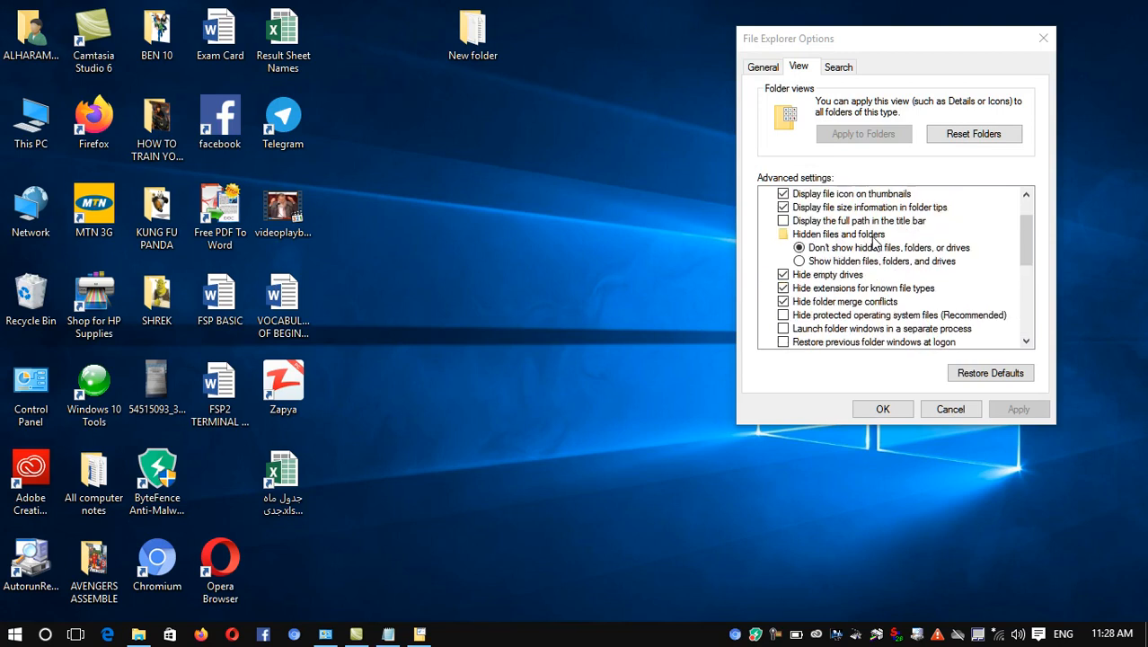
pyautogui.click(848, 86)
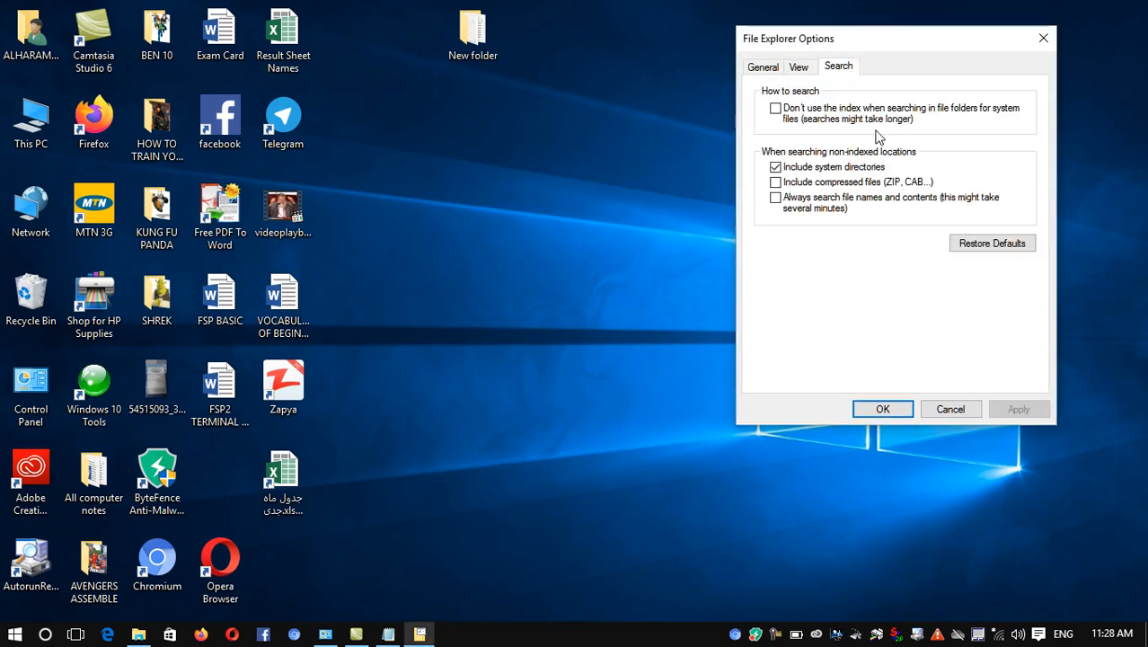
pyautogui.click(958, 409)
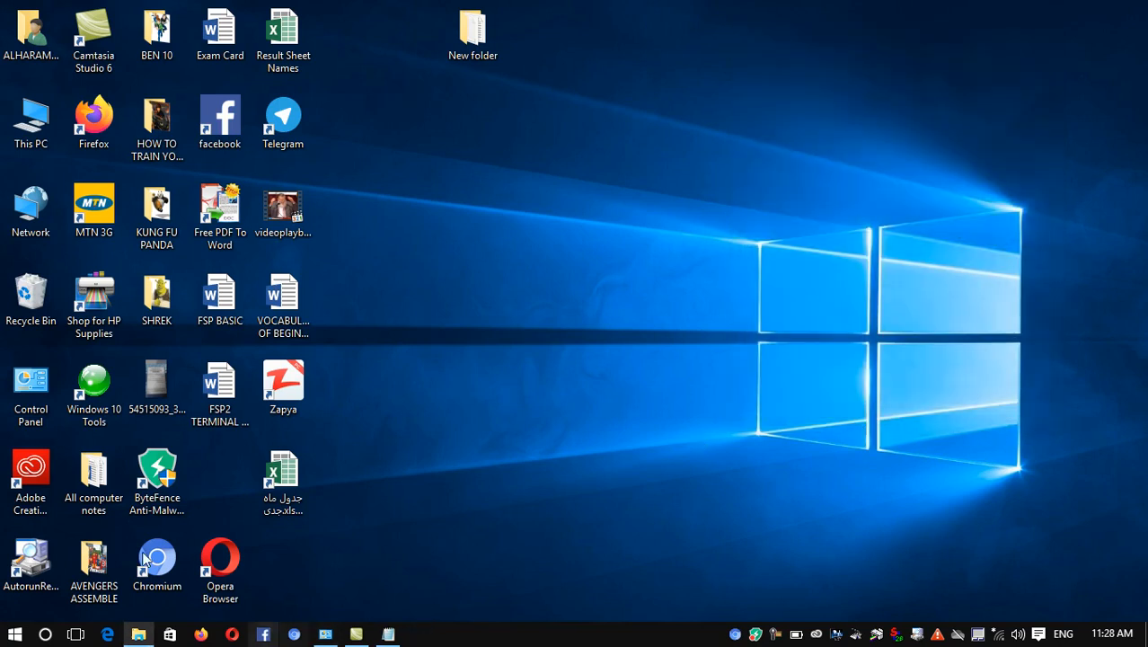
# - Check the recent searches in This PC, inspect the already open Report.docx search results, and close both windows
pyautogui.doubleClick(13, 125)
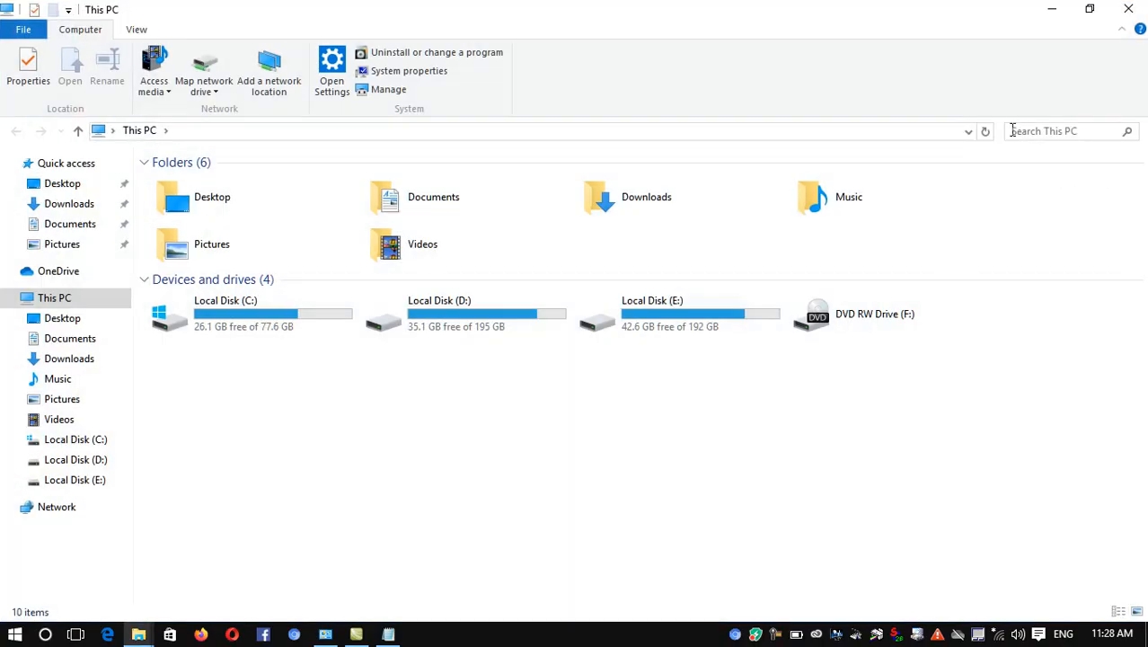
pyautogui.click(1015, 131)
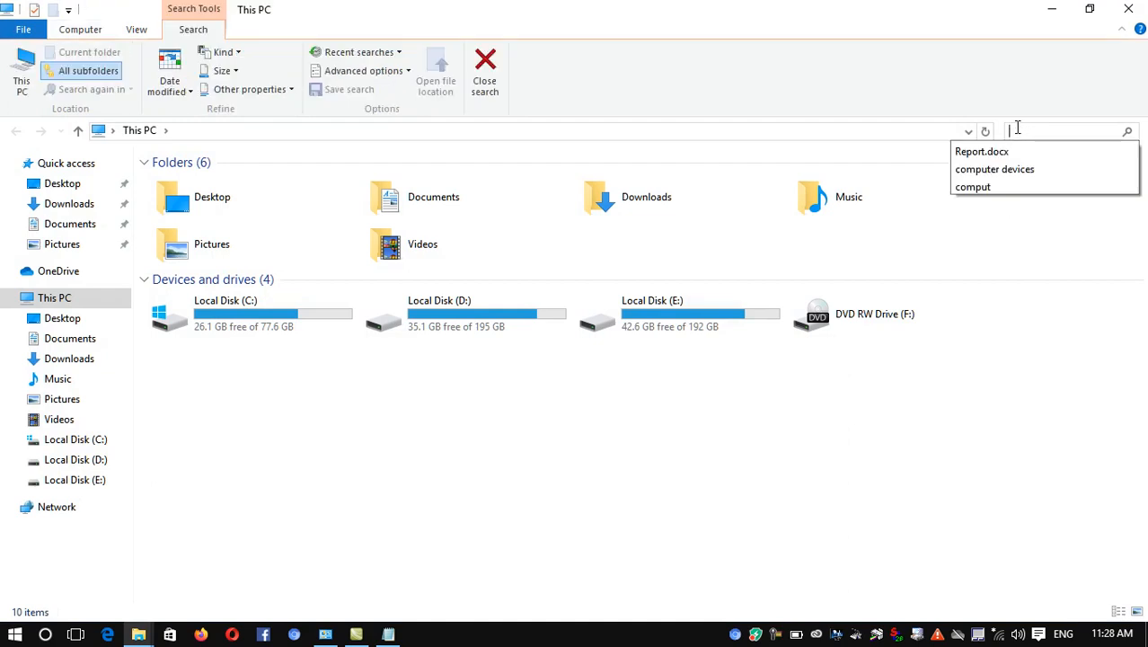
pyautogui.click(1018, 127)
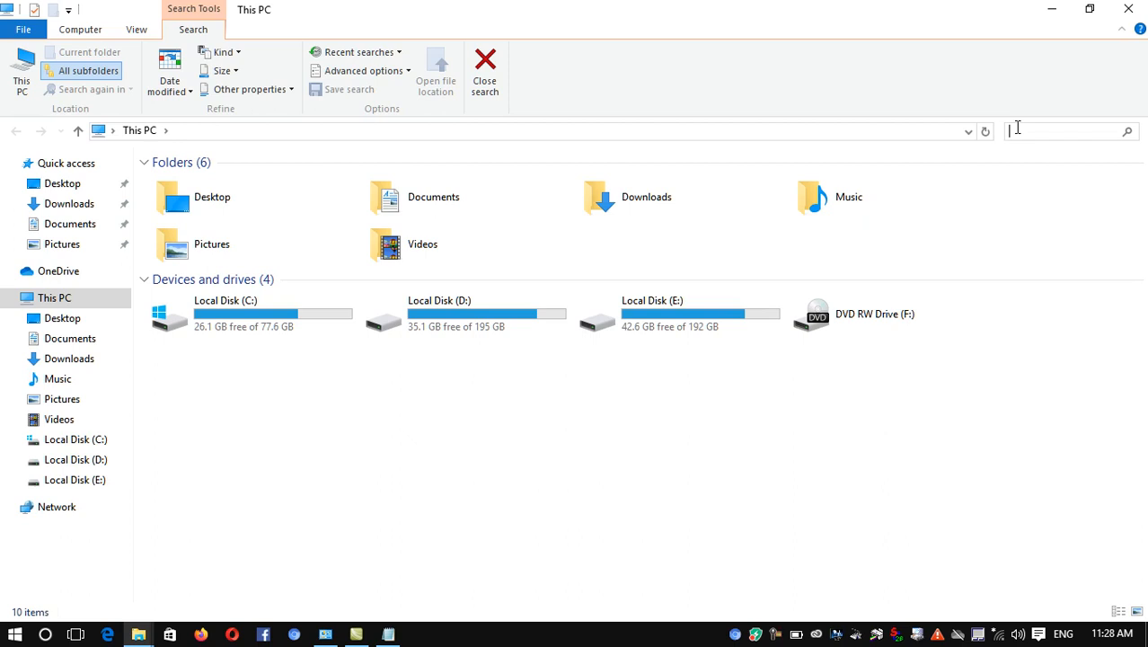
pyautogui.click(1128, 9)
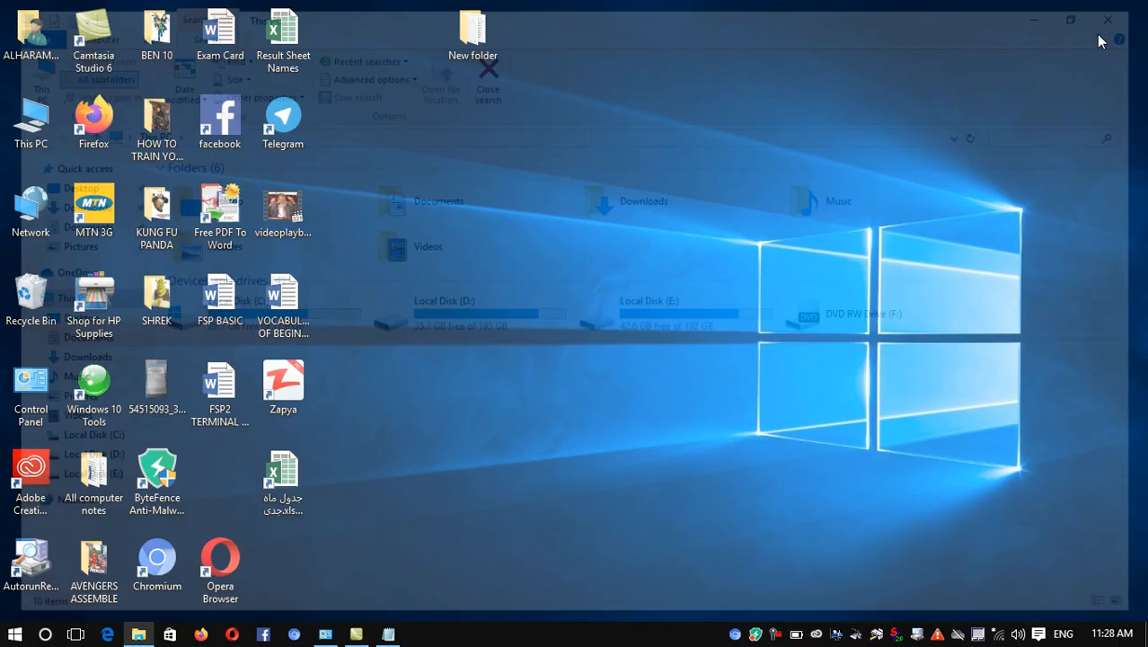
pyautogui.click(138, 635)
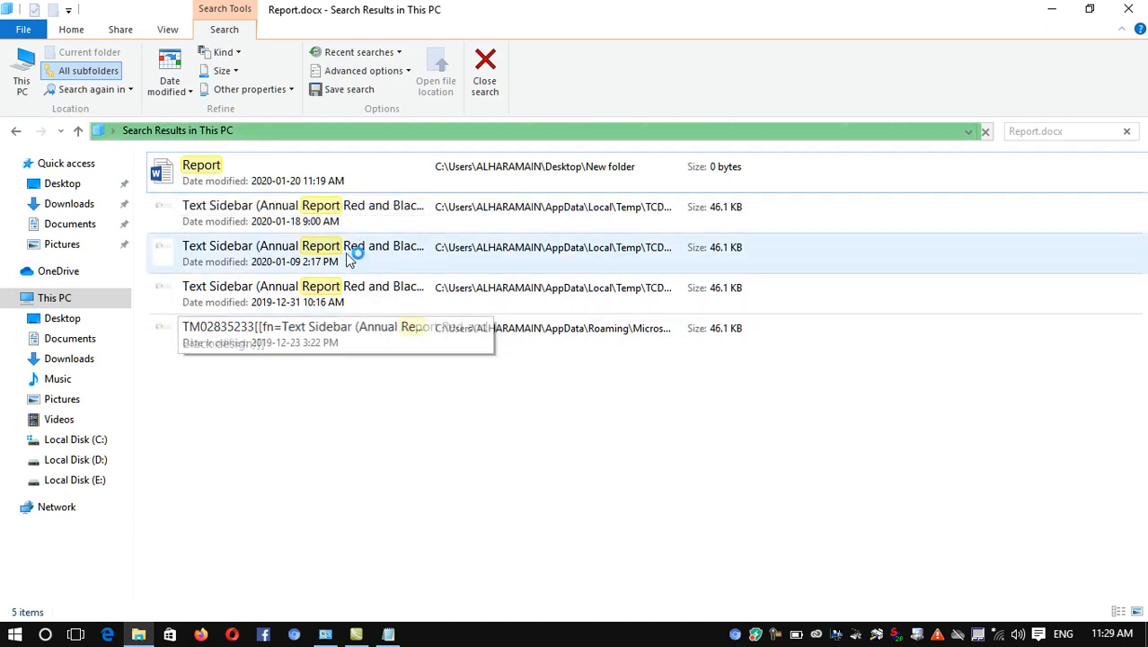
pyautogui.click(1129, 9)
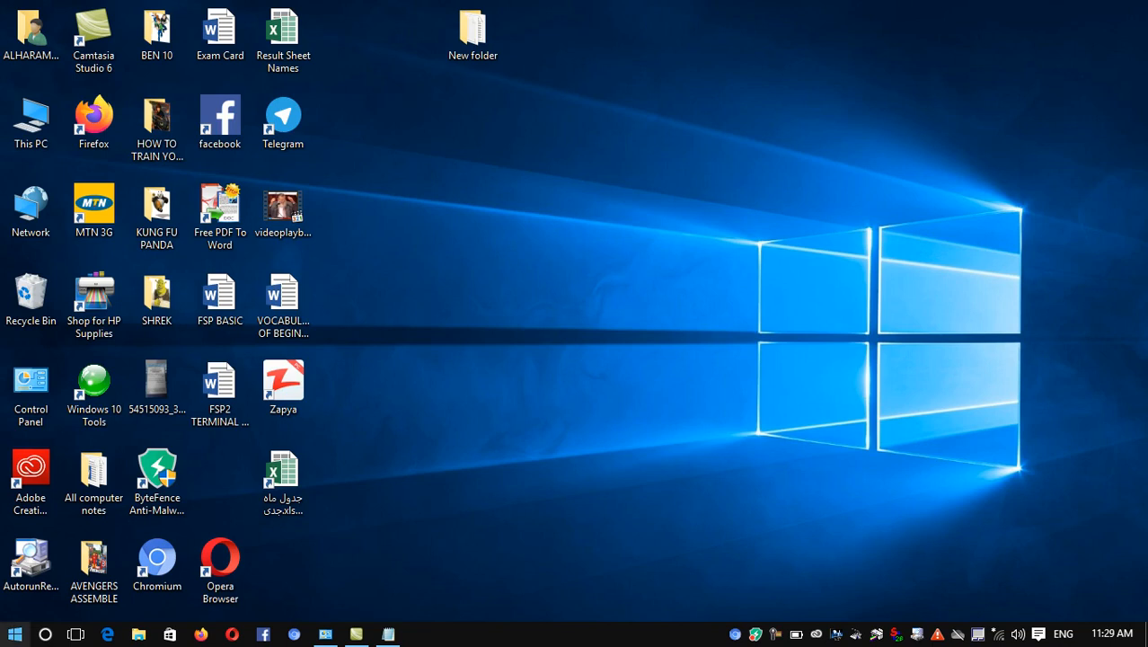
# - Launch Control Panel with the Run command "control" and maximize its window
pyautogui.click(14, 634)
pyautogui.click(174, 511)
pyautogui.write('control')
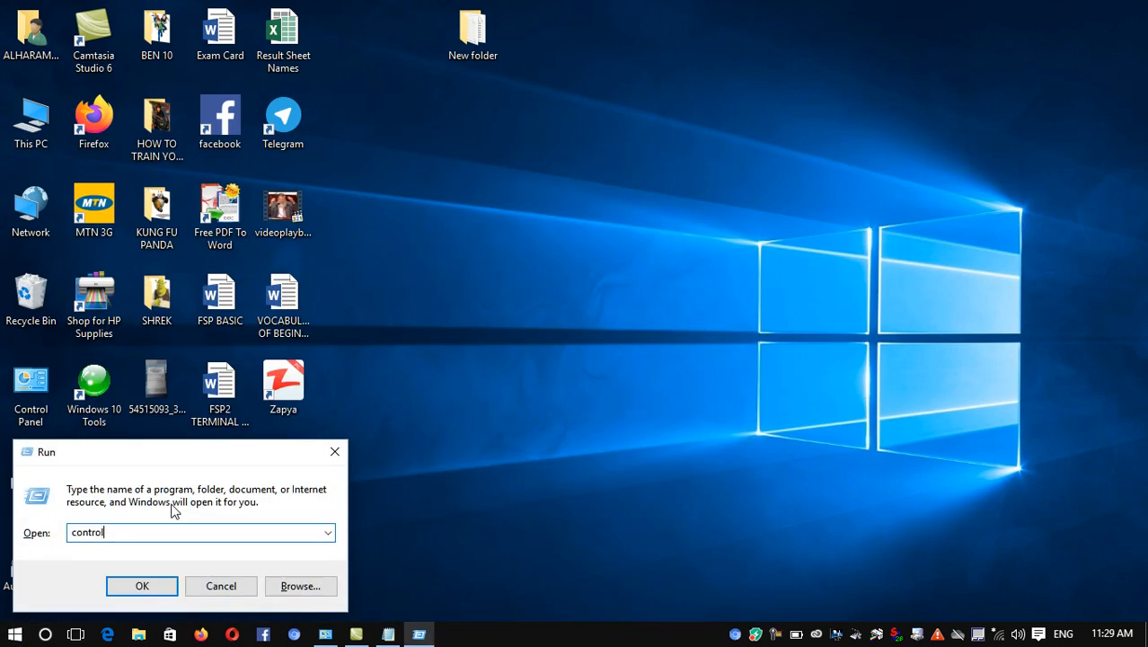
pyautogui.press('Return')
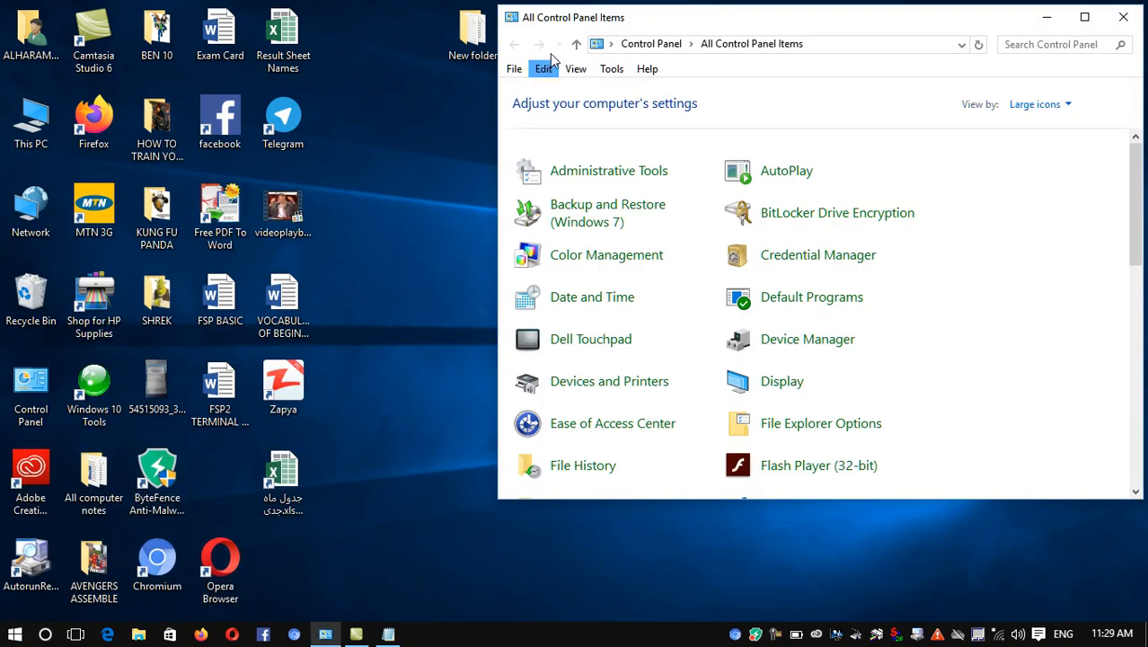
pyautogui.click(1093, 27)
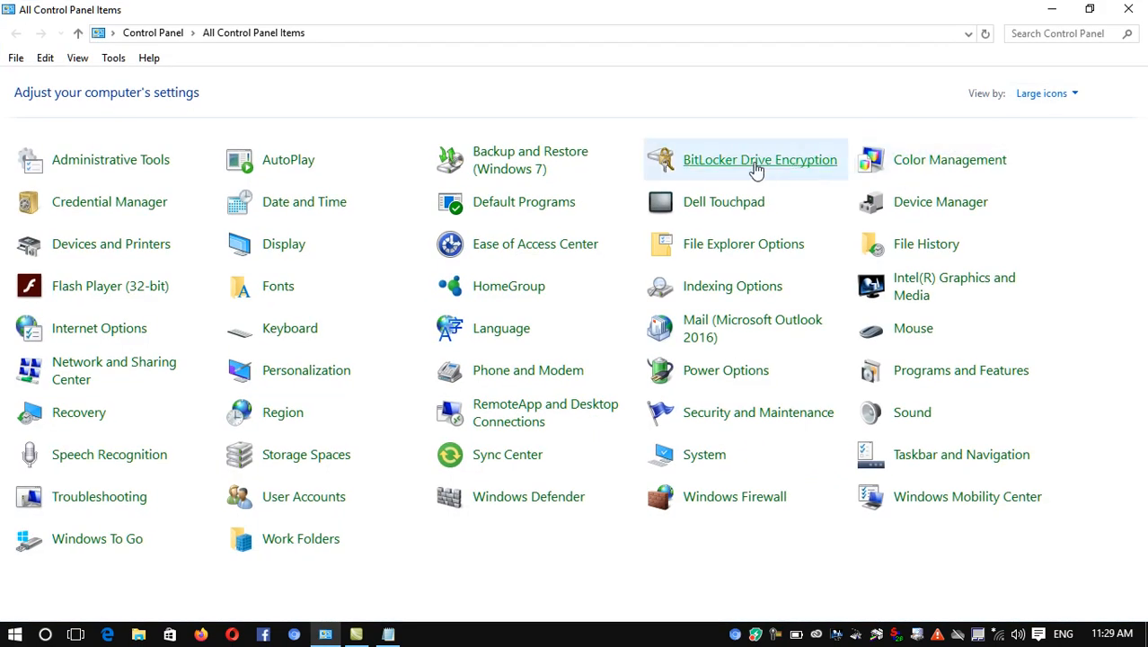